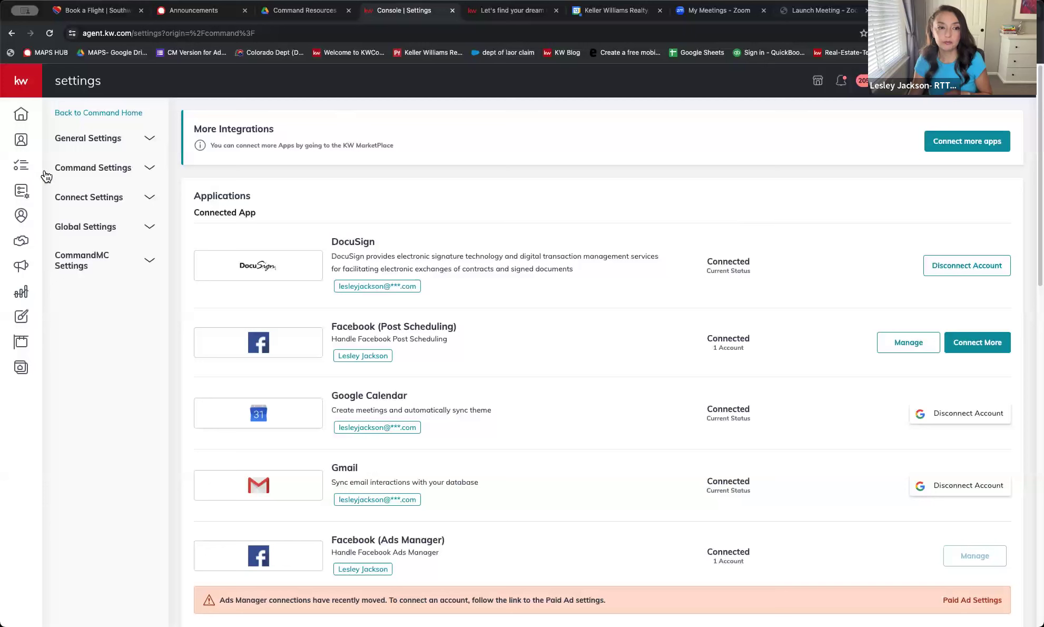
Go to Command Settings > Contacts > Lead Management to view the existing lead rules
{"action": "left_click", "coordinate": [88, 168]}
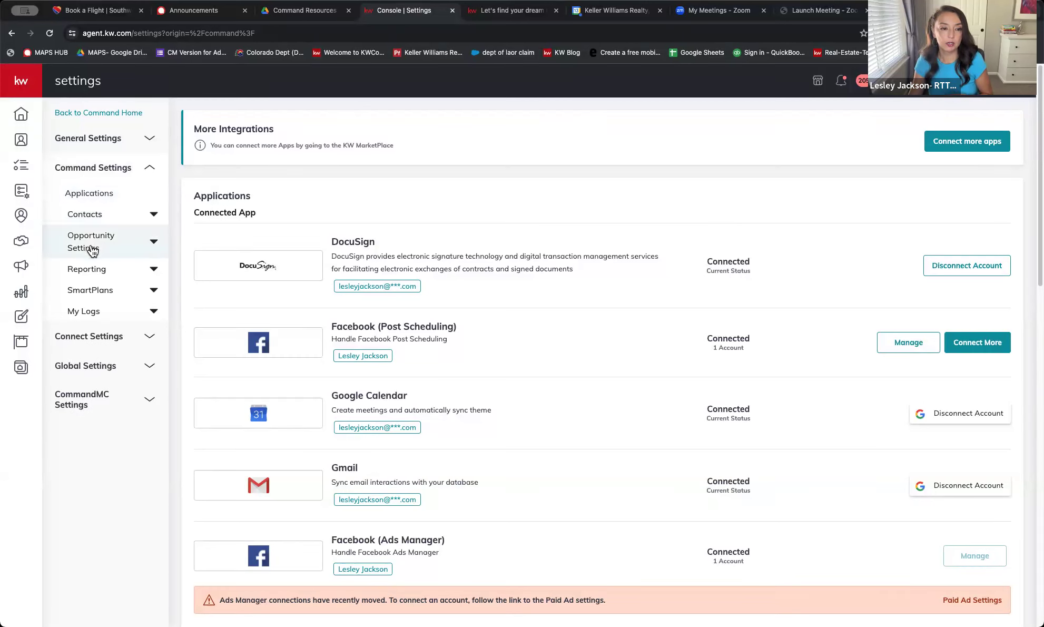
{"action": "left_click", "coordinate": [91, 219]}
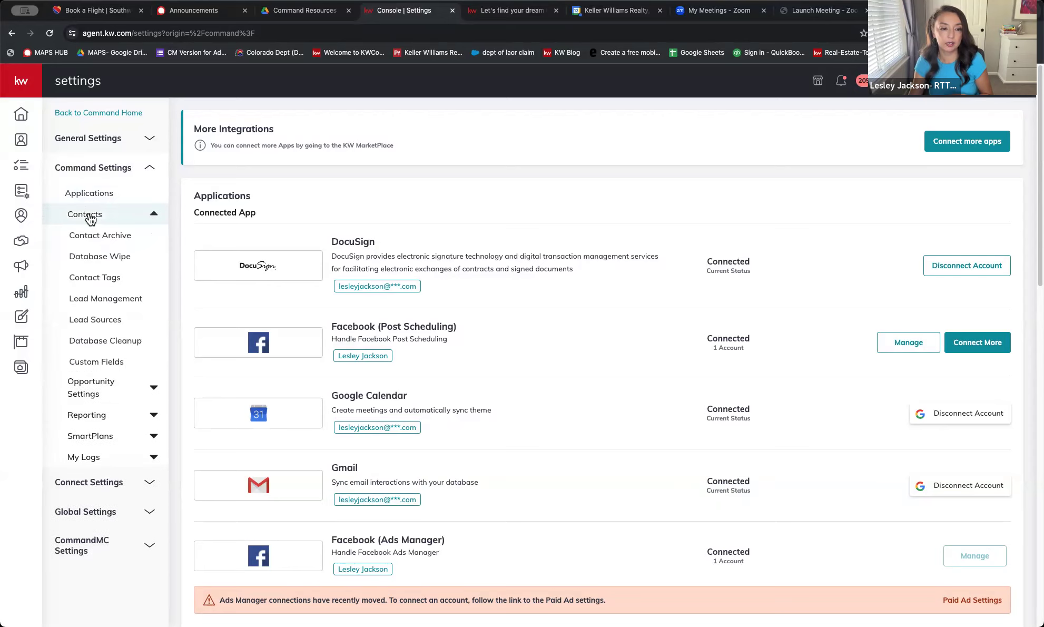
{"action": "left_click", "coordinate": [129, 304]}
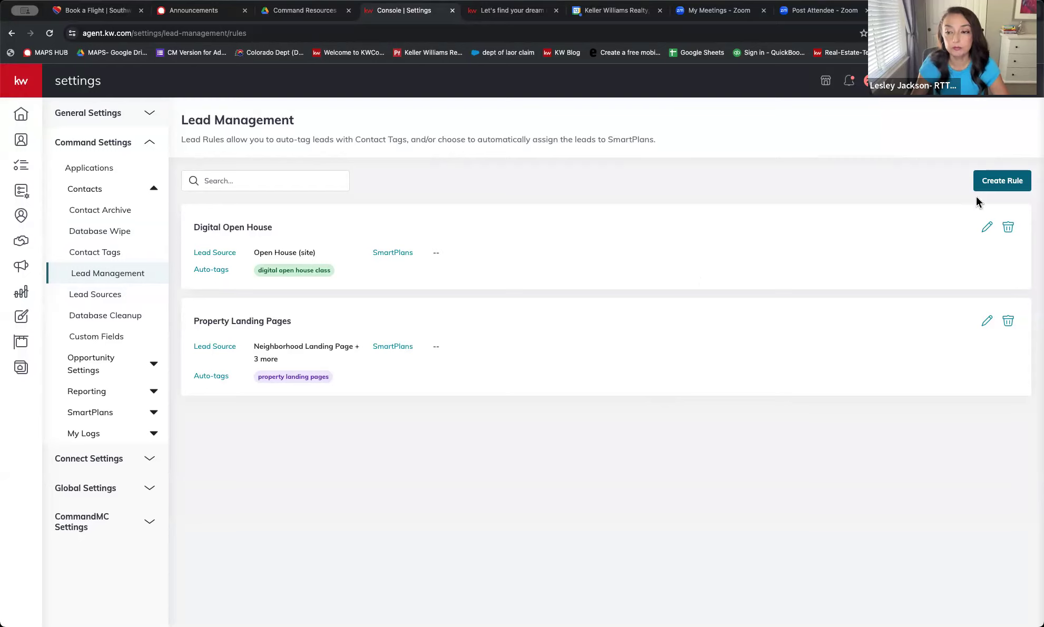
Create a new lead rule and title it 'Property Landing Page- 123 Main St'
{"action": "left_click", "coordinate": [1012, 185]}
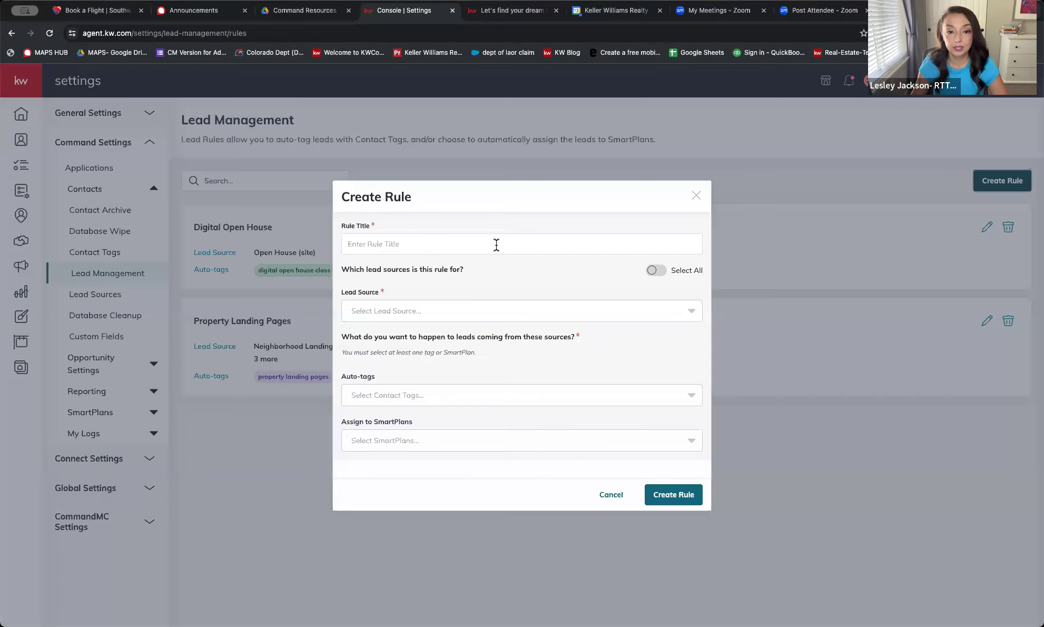
{"action": "left_click", "coordinate": [496, 245]}
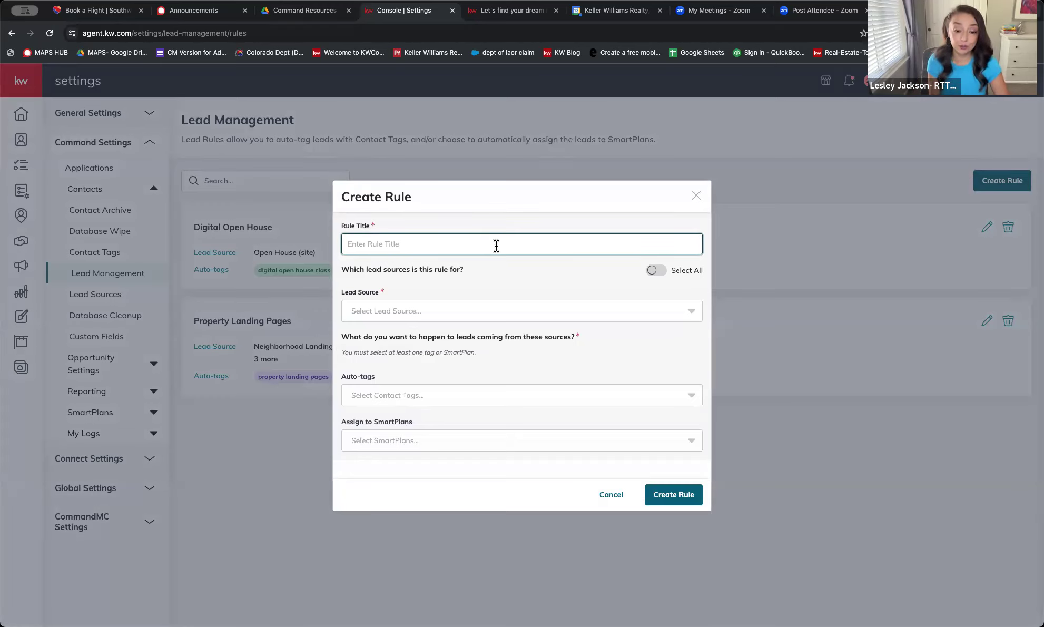
{"action": "type", "text": "Proper"}
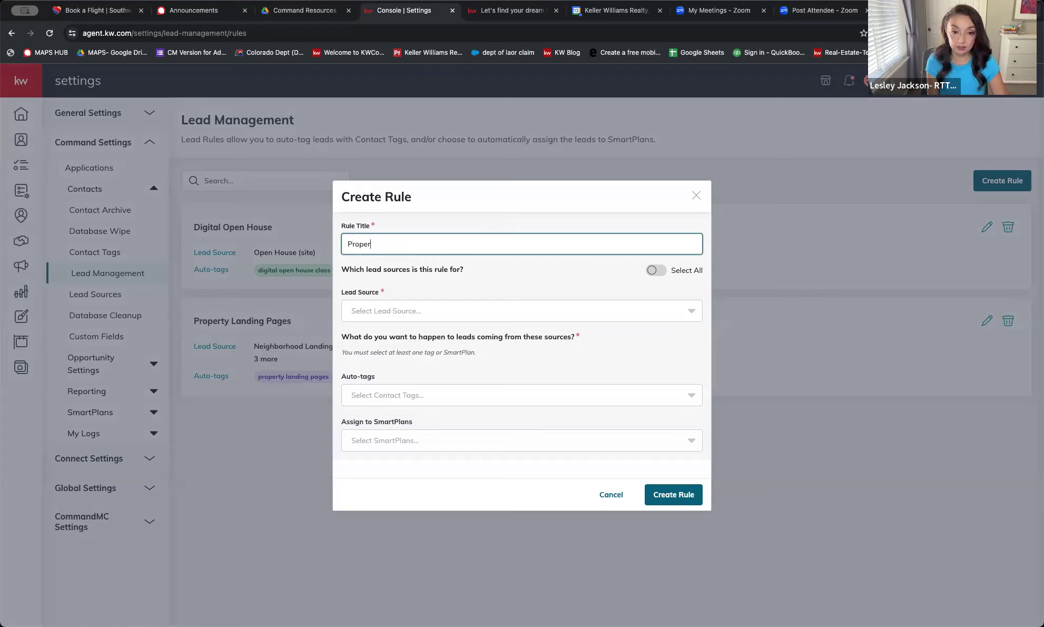
{"action": "type", "text": "ty Landing pAG"}
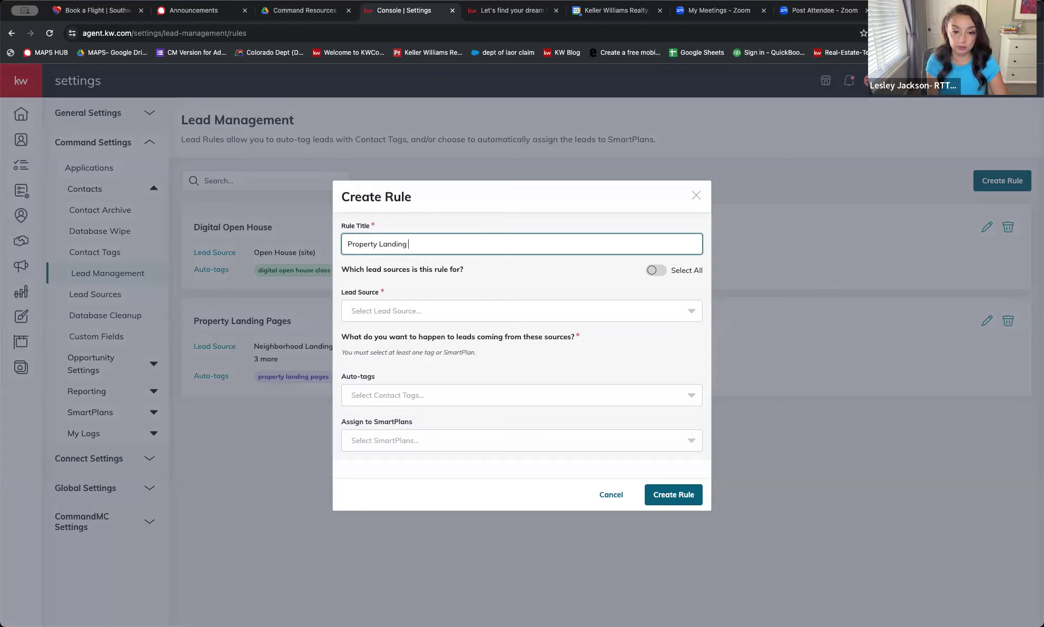
{"action": "key", "text": "BackSpace"}
{"action": "key", "text": "BackSpace"}
{"action": "key", "text": "BackSpace"}
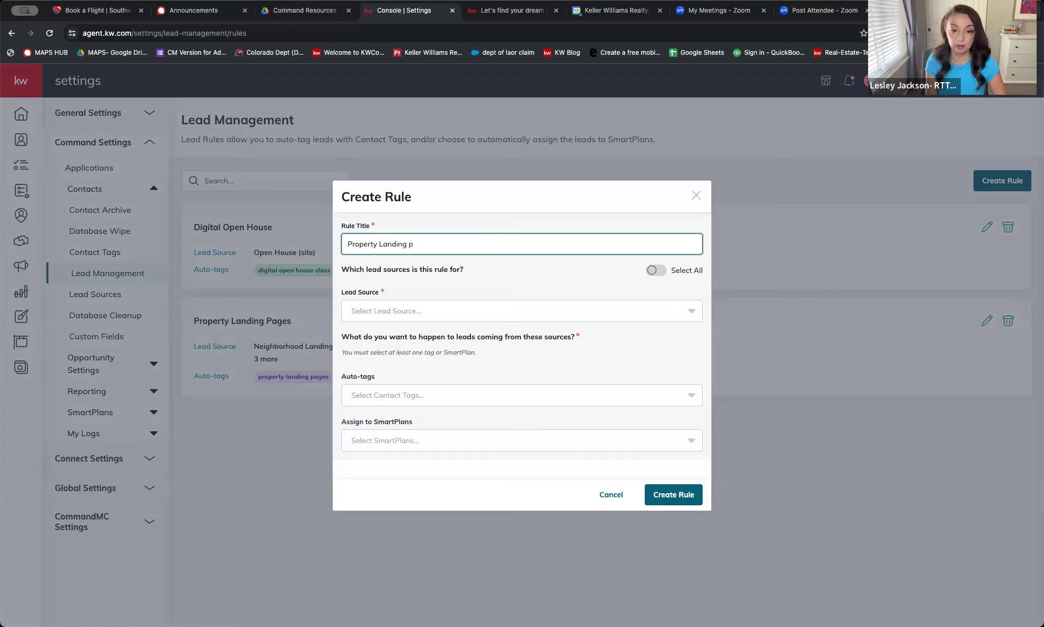
{"action": "type", "text": "Page"}
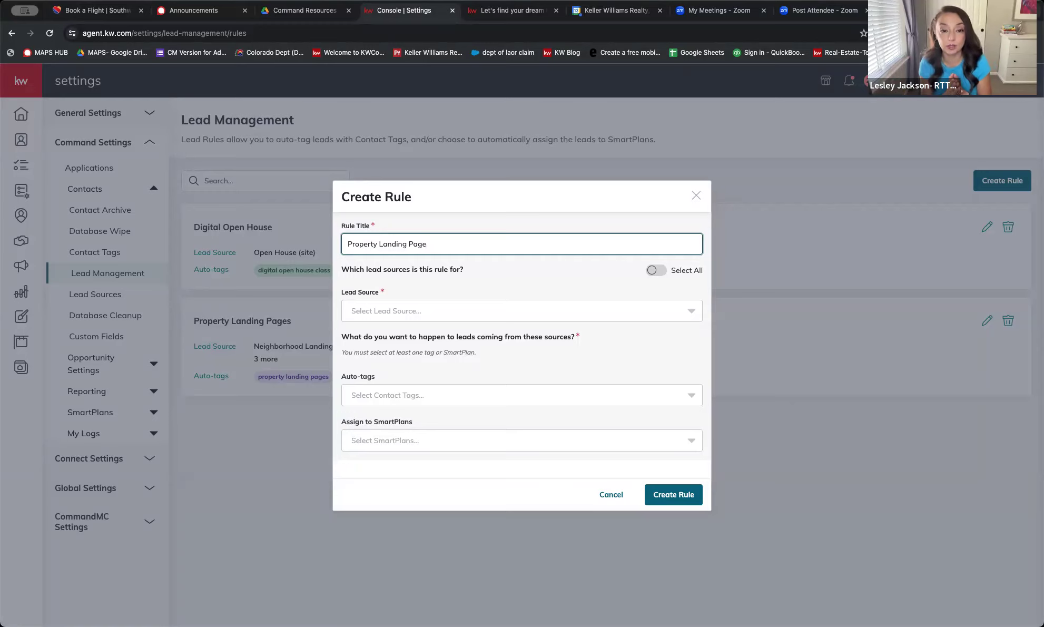
{"action": "type", "text": "- "}
{"action": "type", "text": "123"}
{"action": "type", "text": " m"}
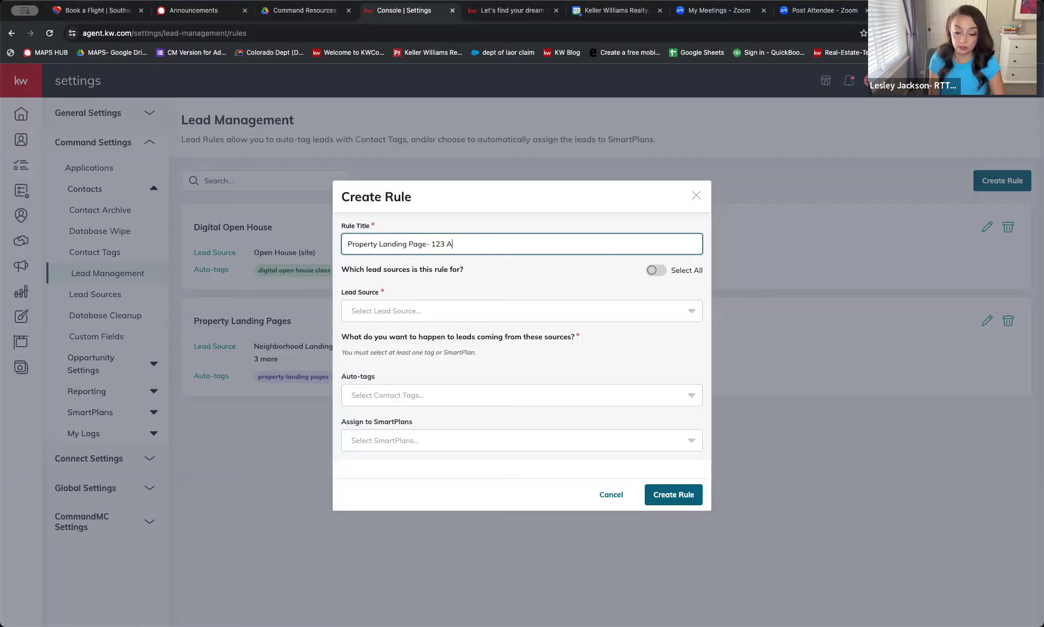
{"action": "key", "text": "BackSpace"}
{"action": "type", "text": "Mai"}
{"action": "type", "text": "n S"}
{"action": "type", "text": "rt"}
{"action": "key", "text": "BackSpace"}
{"action": "key", "text": "BackSpace"}
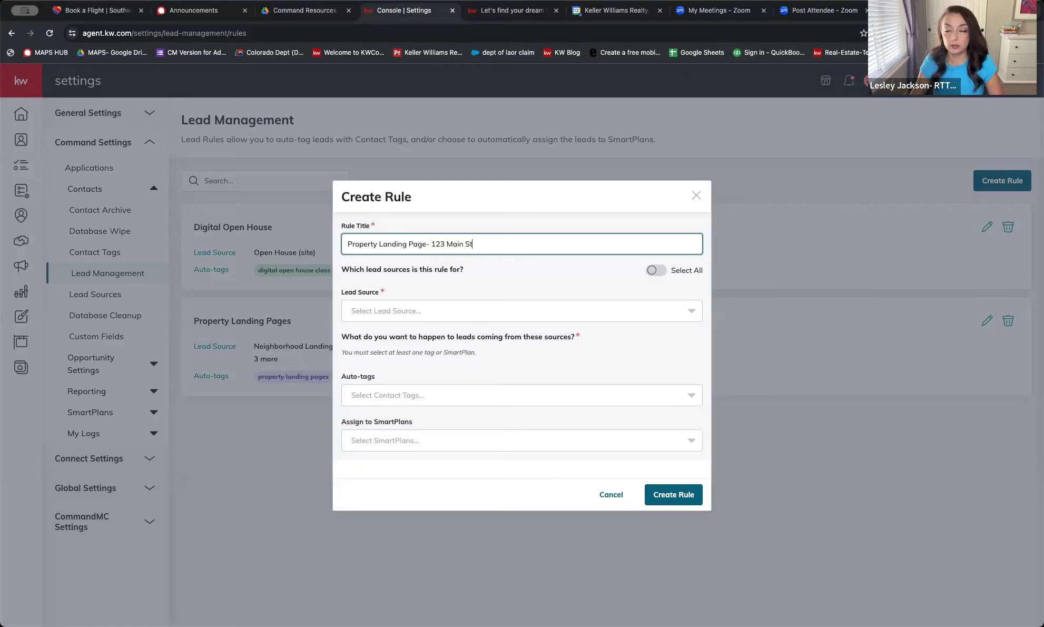
{"action": "left_click", "coordinate": [398, 312]}
Search the lead sources and add KW Landing Page (site)
{"action": "type", "text": "p"}
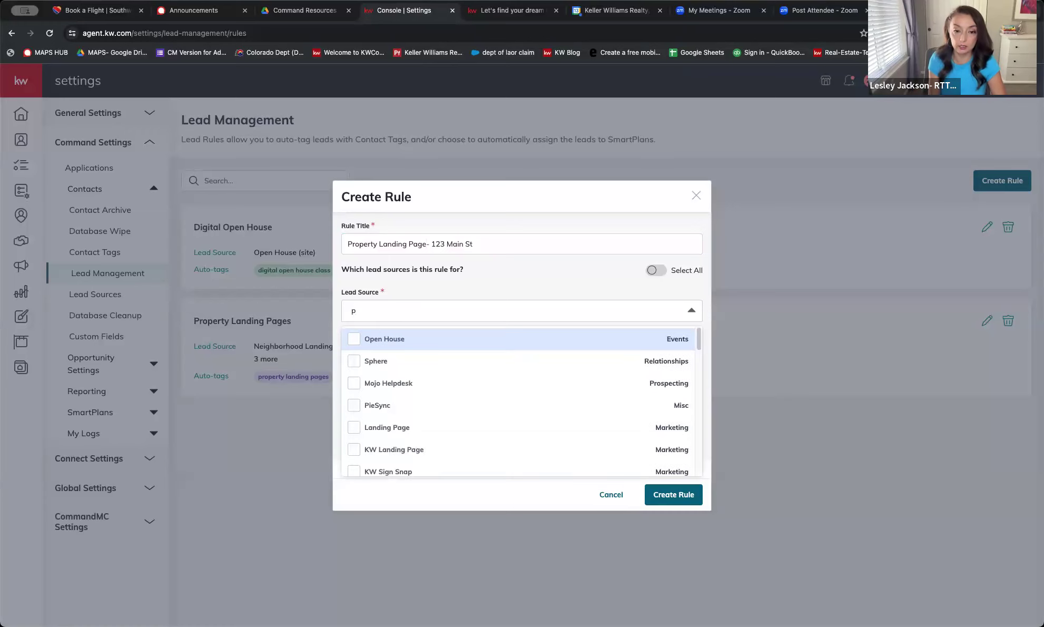
{"action": "type", "text": "rop"}
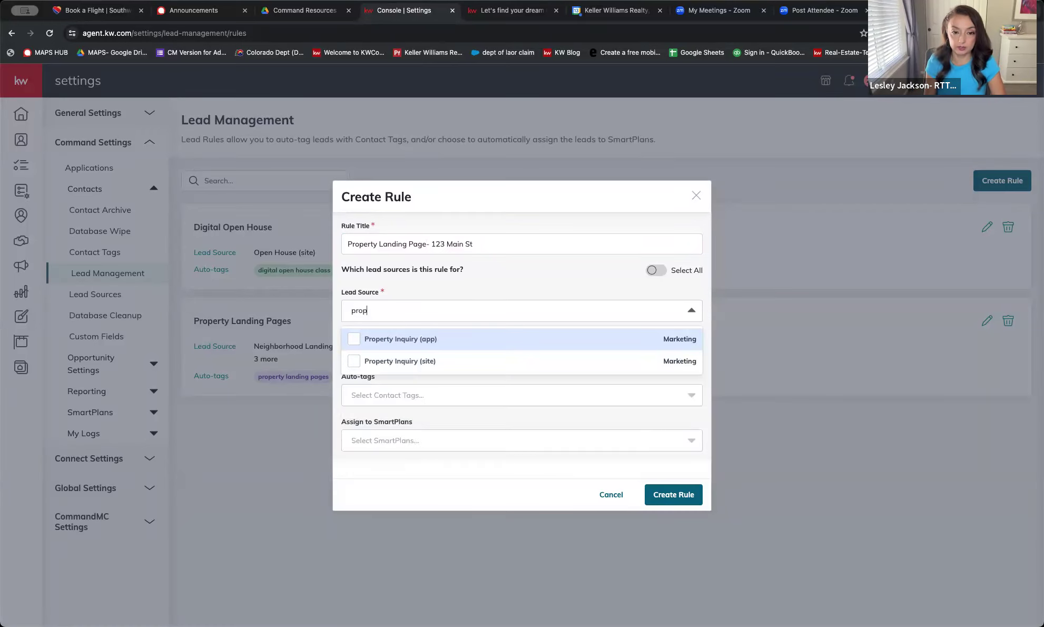
{"action": "key", "text": "BackSpace"}
{"action": "key", "text": "BackSpace"}
{"action": "key", "text": "BackSpace"}
{"action": "key", "text": "BackSpace"}
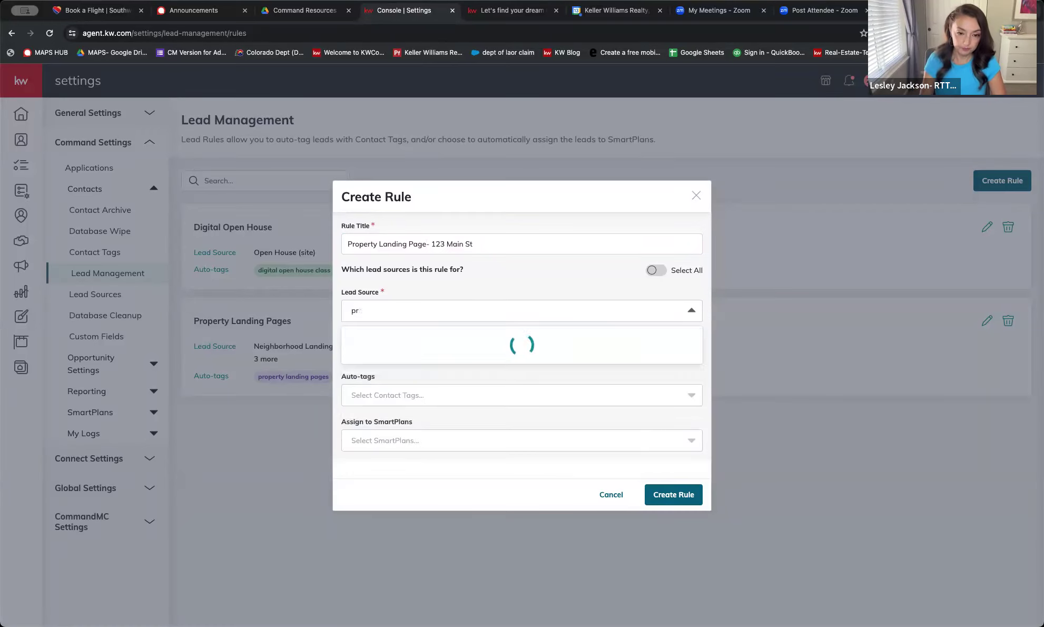
{"action": "type", "text": "Single"}
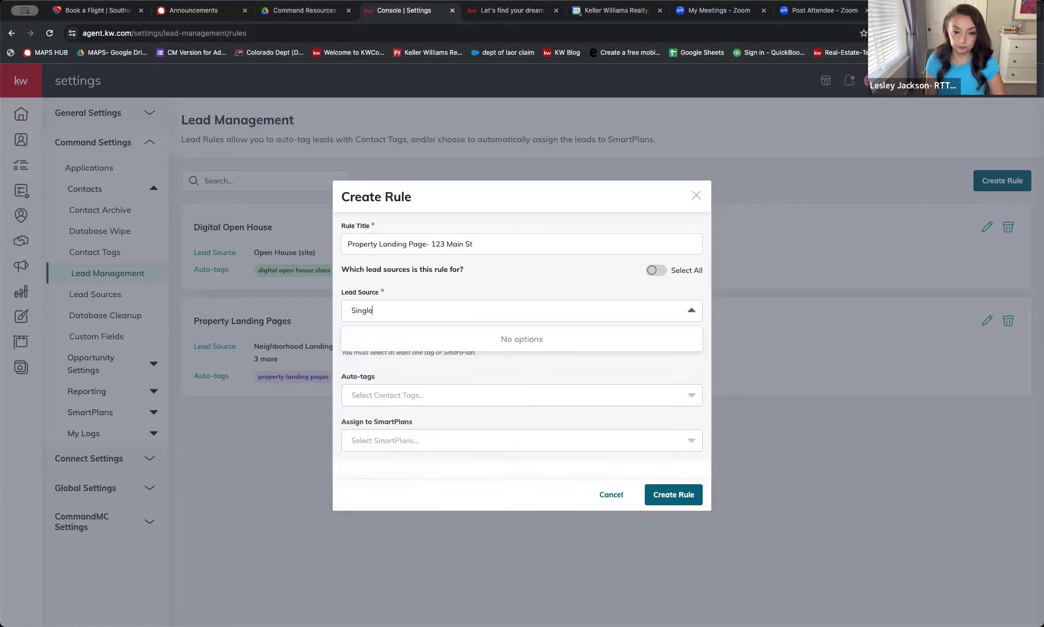
{"action": "key", "text": "BackSpace"}
{"action": "key", "text": "BackSpace"}
{"action": "key", "text": "BackSpace"}
{"action": "key", "text": "BackSpace"}
{"action": "key", "text": "BackSpace"}
{"action": "key", "text": "BackSpace"}
{"action": "type", "text": "Lands"}
{"action": "key", "text": "BackSpace"}
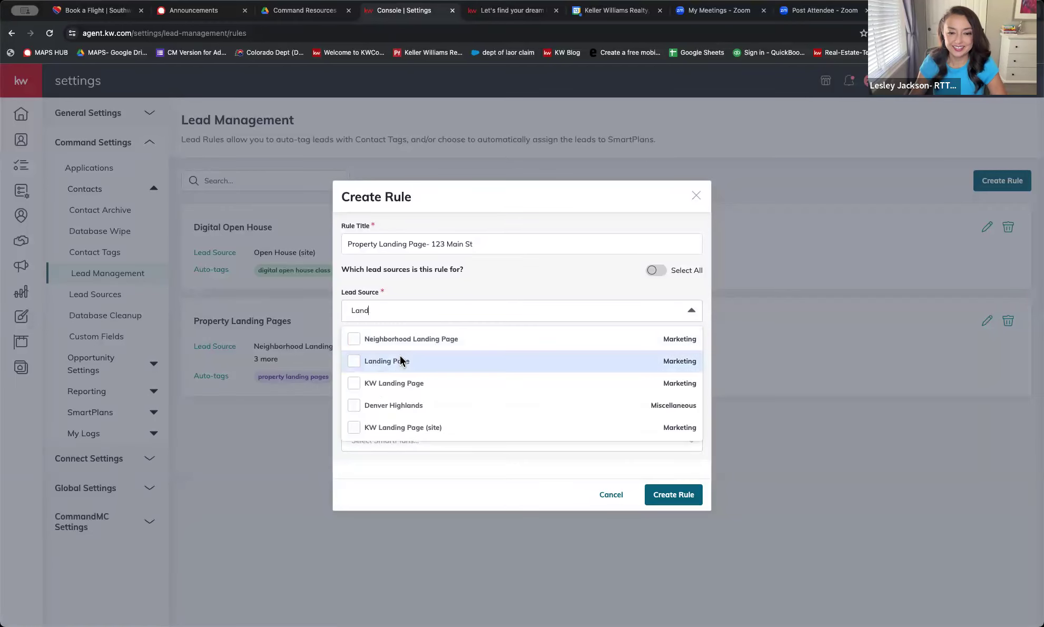
{"action": "left_click", "coordinate": [354, 427]}
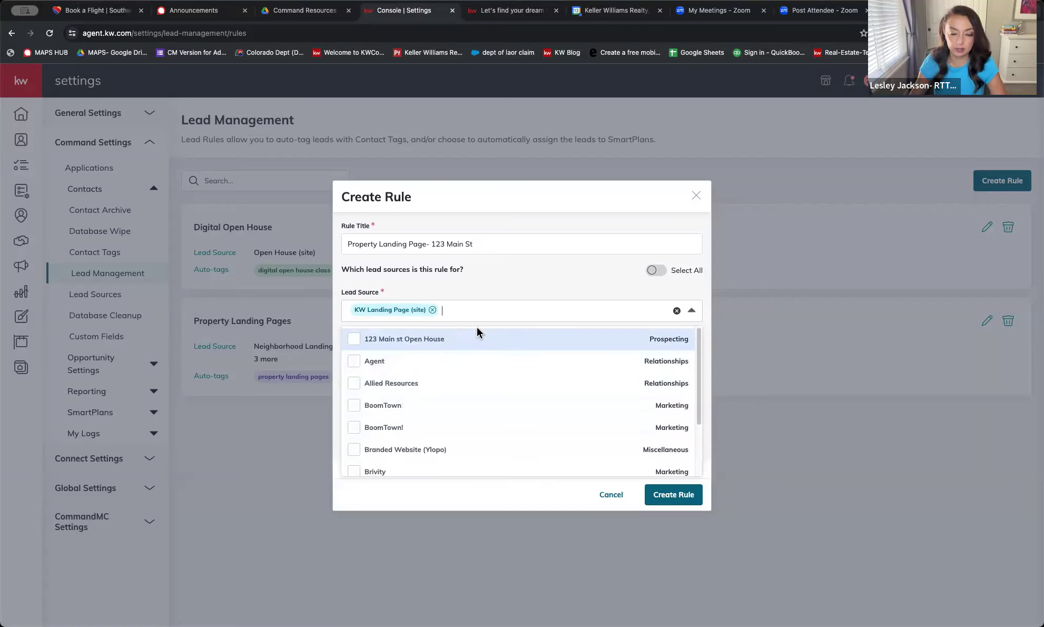
Also add Landing Page and KW Landing Page as lead sources
{"action": "type", "text": "landin"}
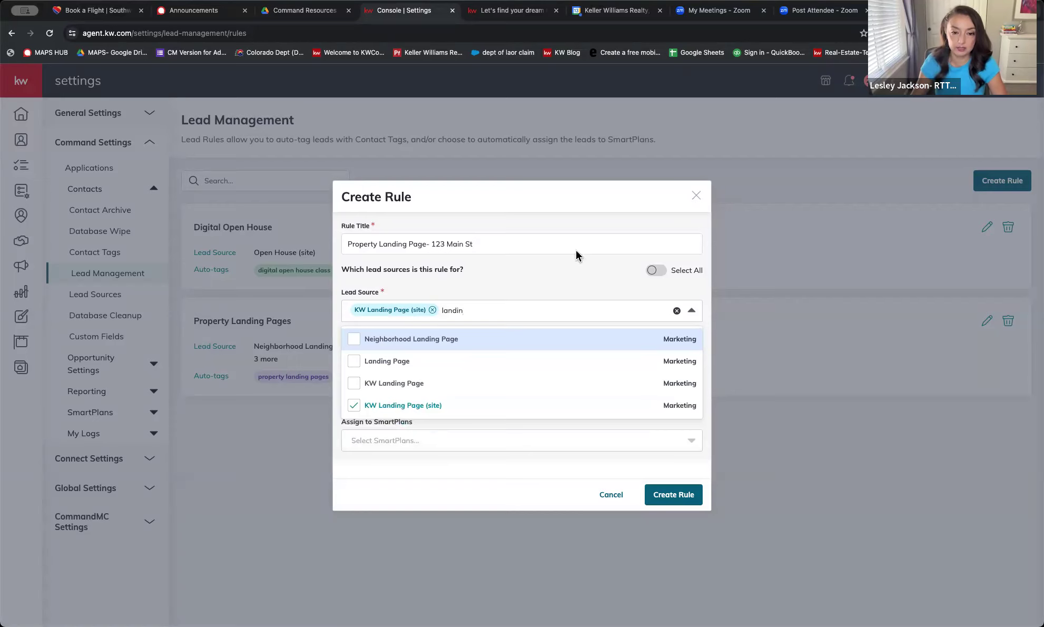
{"action": "left_click", "coordinate": [354, 360]}
{"action": "type", "text": "landin"}
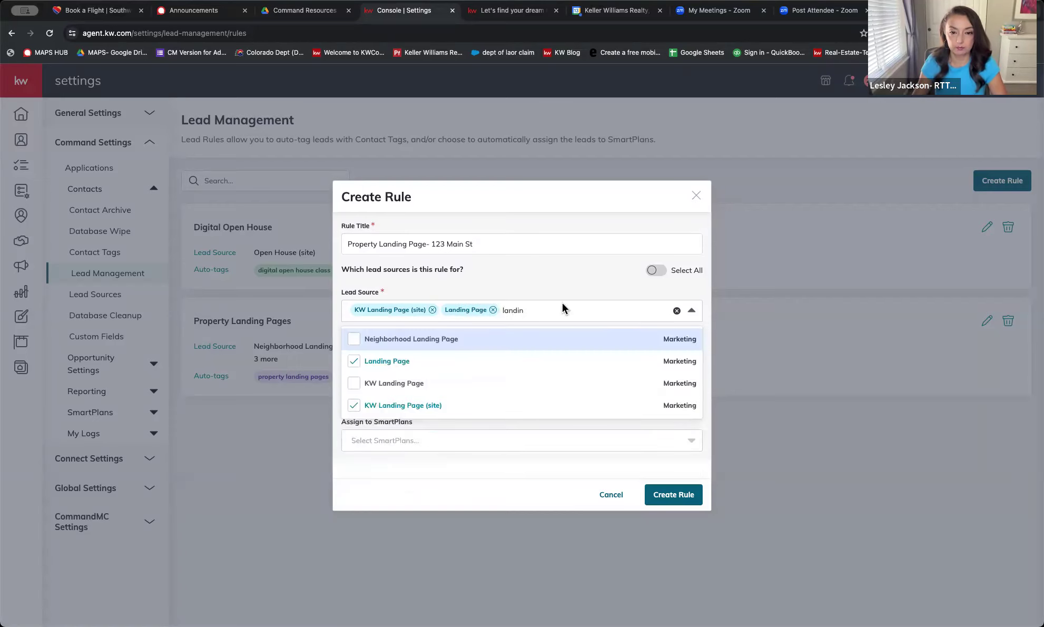
{"action": "left_click", "coordinate": [358, 384]}
{"action": "left_click", "coordinate": [638, 279]}
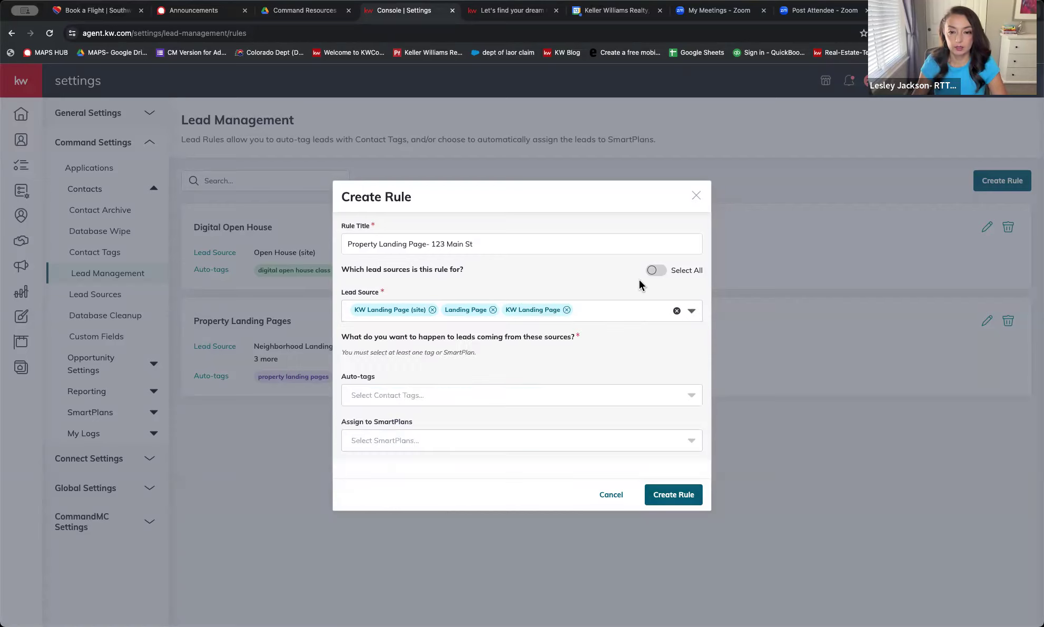
{"action": "left_click", "coordinate": [417, 395]}
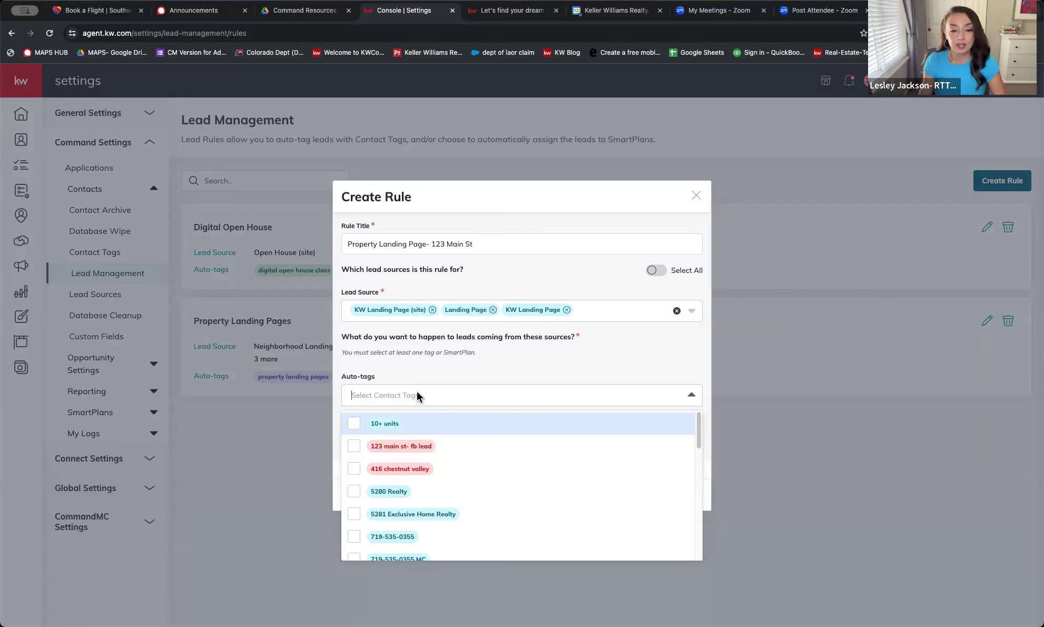
Create and add a grey custom auto-tag 'Property landing page-123 main st lead'
{"action": "type", "text": "123"}
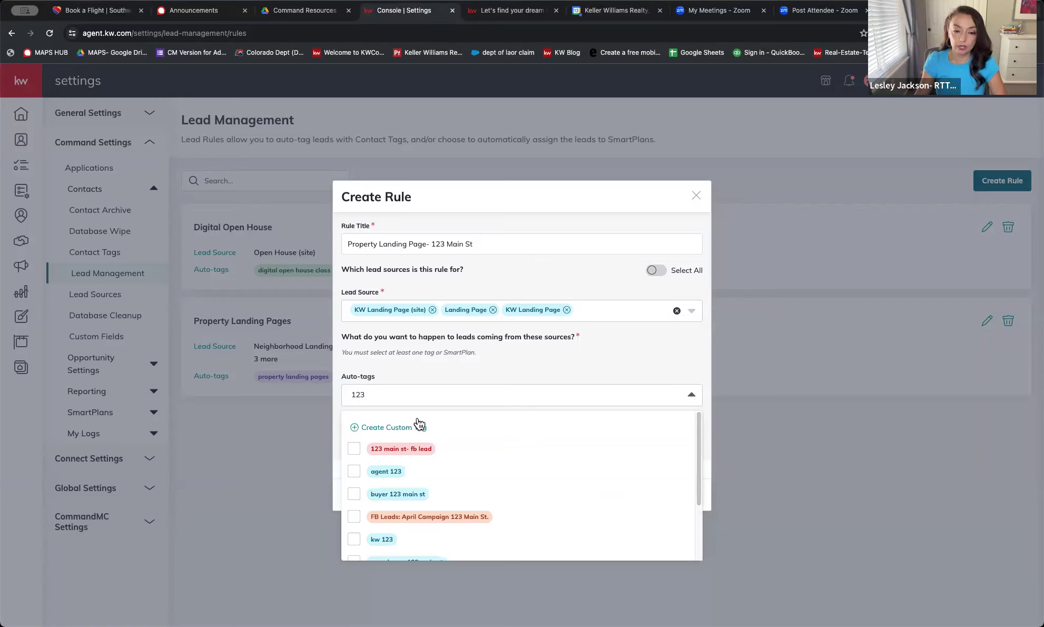
{"action": "key", "text": "BackSpace"}
{"action": "key", "text": "BackSpace"}
{"action": "key", "text": "BackSpace"}
{"action": "key", "text": "BackSpace"}
{"action": "type", "text": "Pro"}
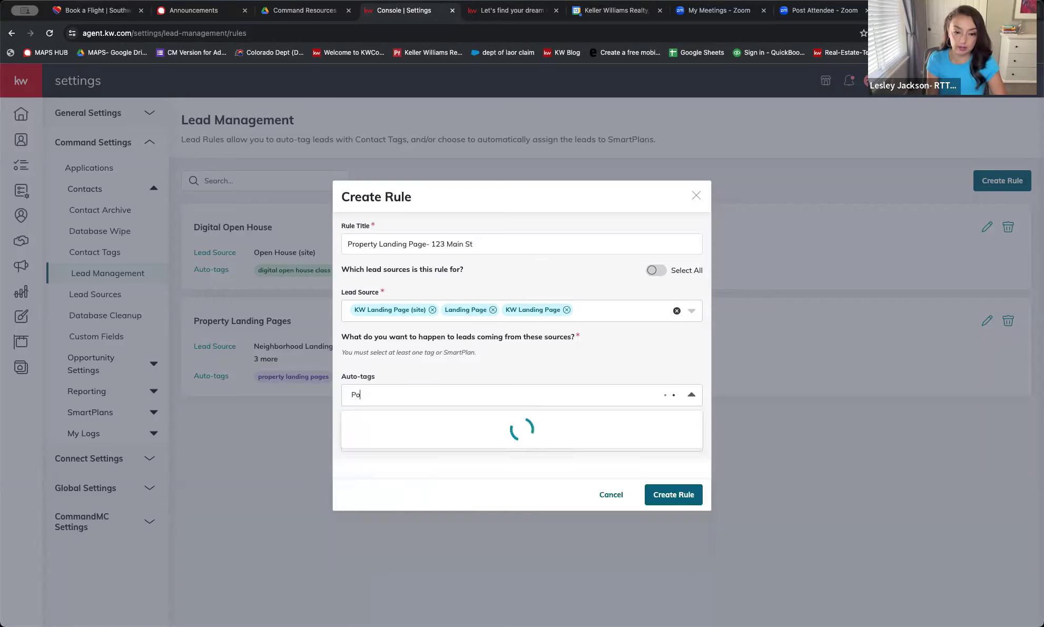
{"action": "type", "text": "per"}
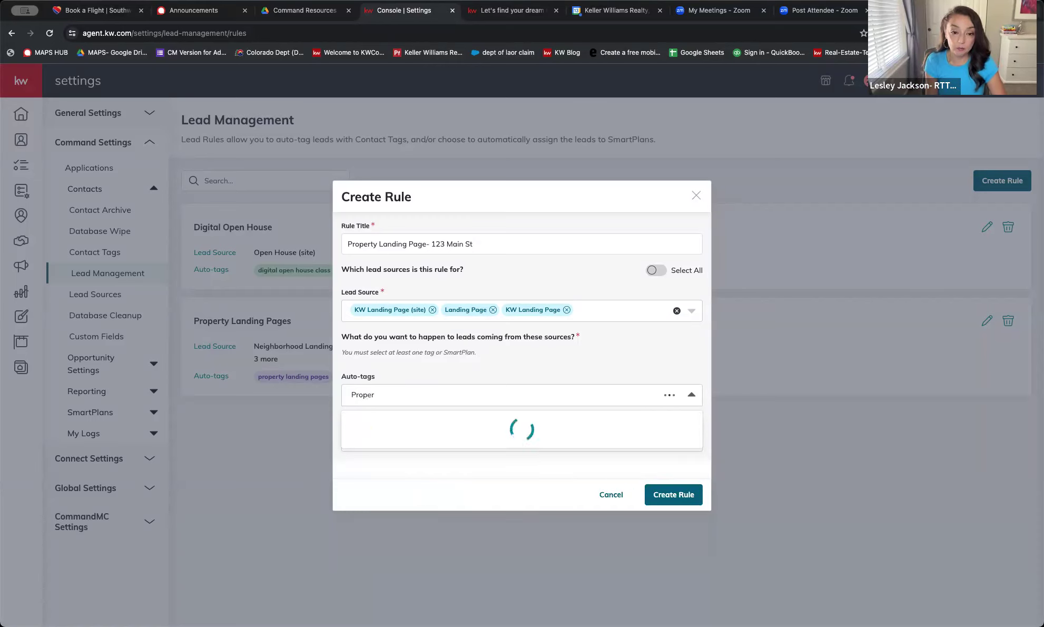
{"action": "type", "text": "ty"}
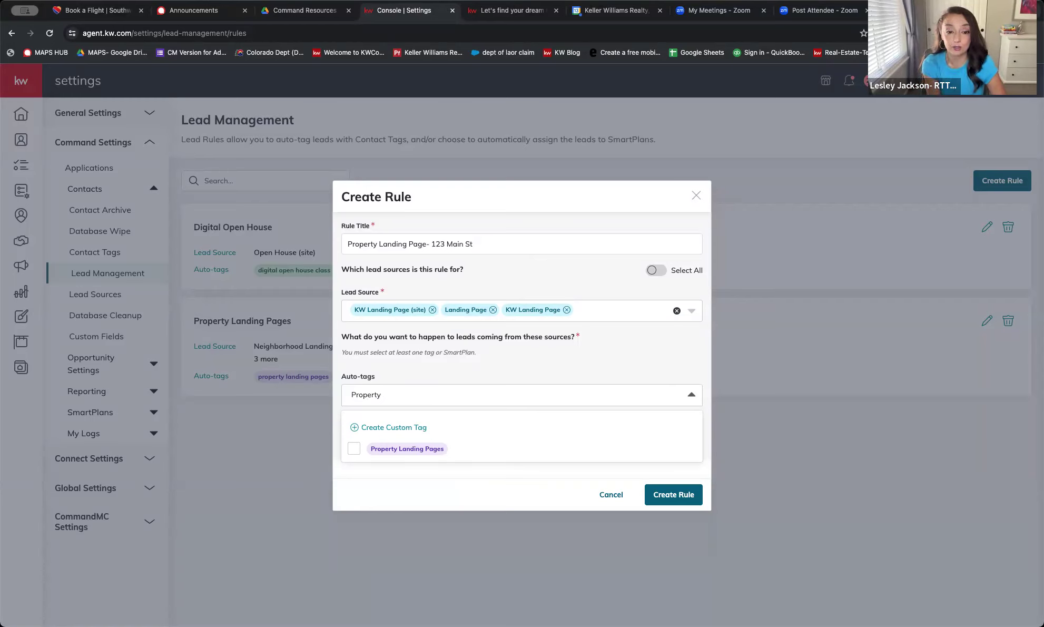
{"action": "type", "text": "landi"}
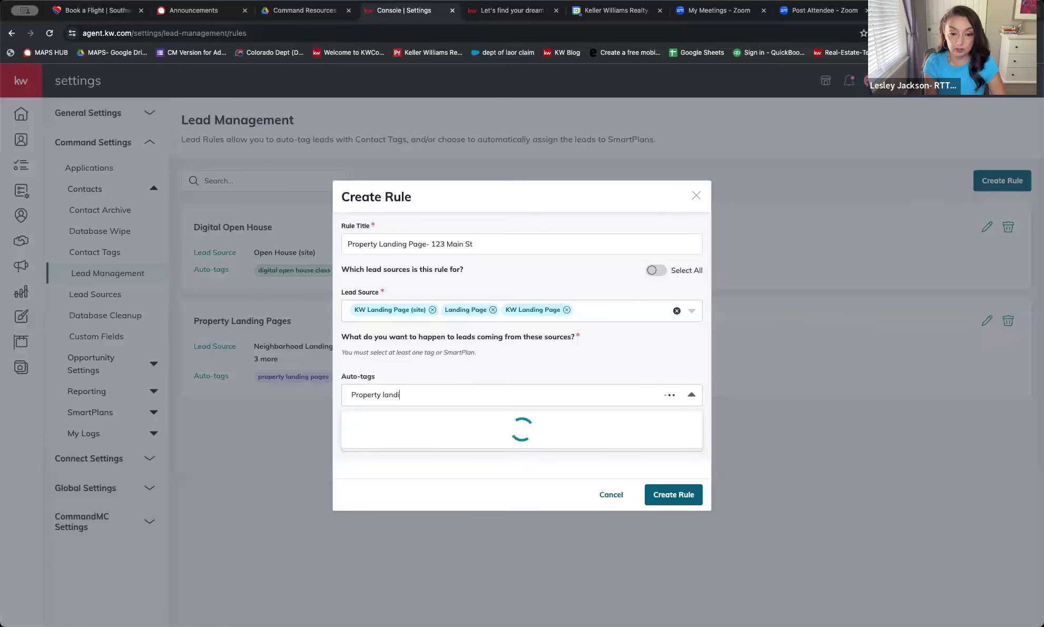
{"action": "type", "text": "ng page"}
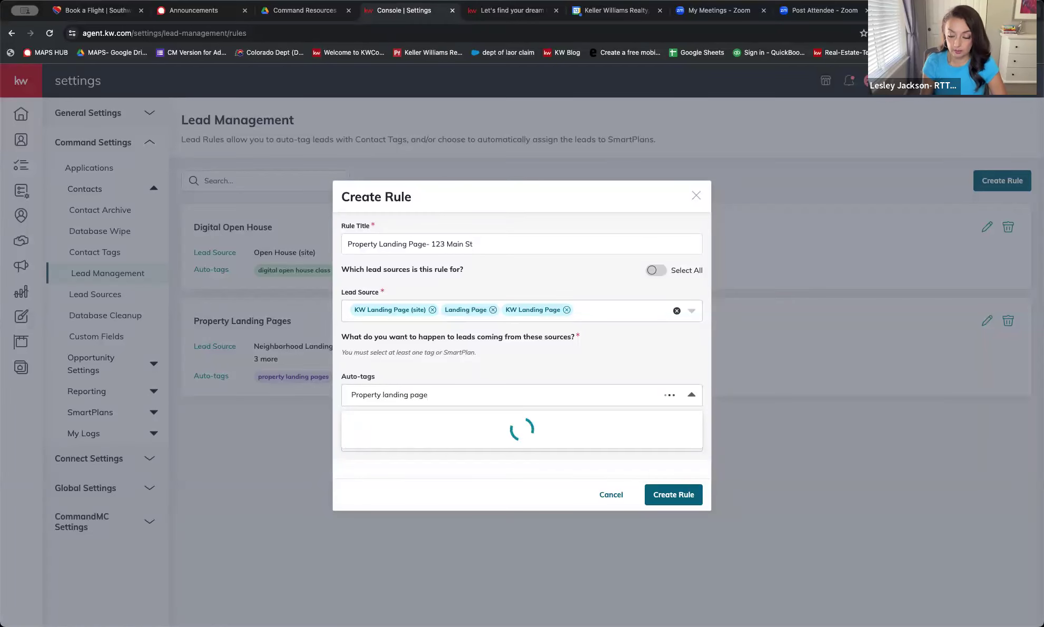
{"action": "type", "text": "-123 m"}
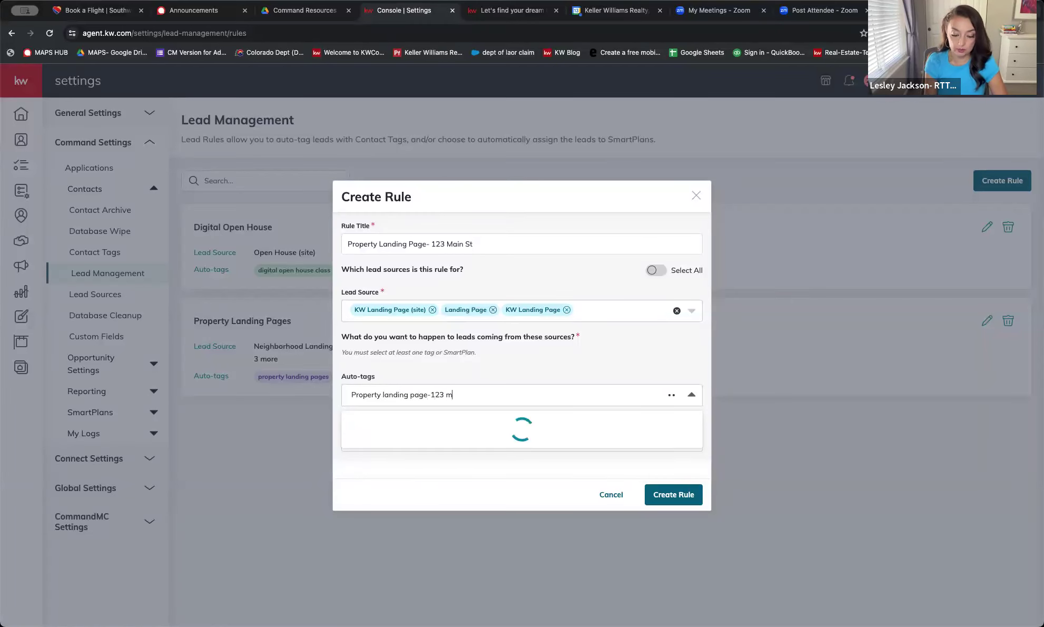
{"action": "type", "text": "ain st lead"}
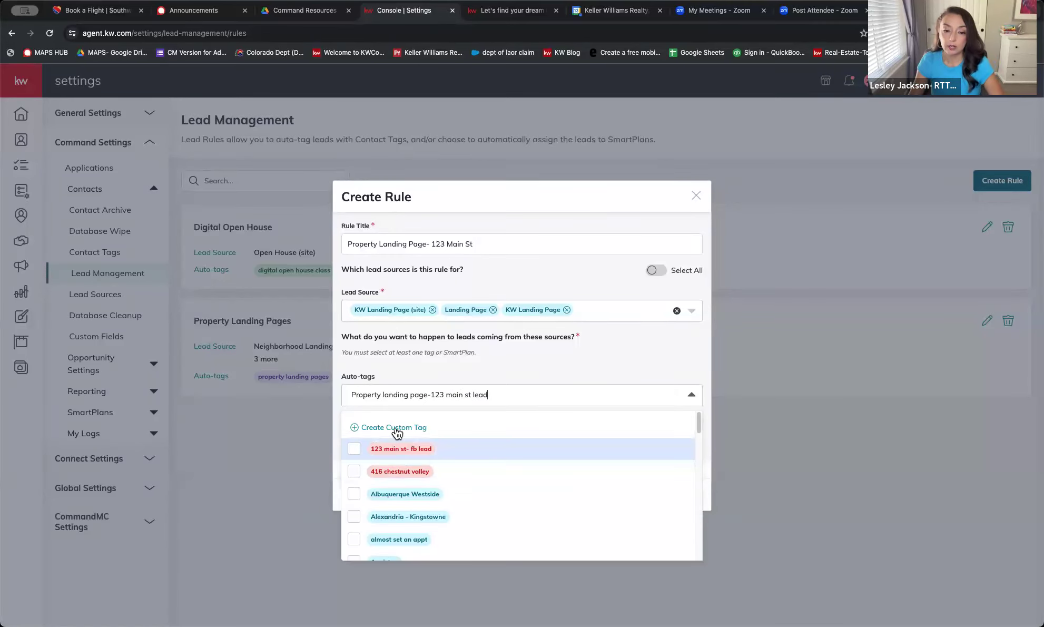
{"action": "left_click", "coordinate": [394, 428]}
{"action": "left_click", "coordinate": [589, 432]}
{"action": "left_click", "coordinate": [663, 386]}
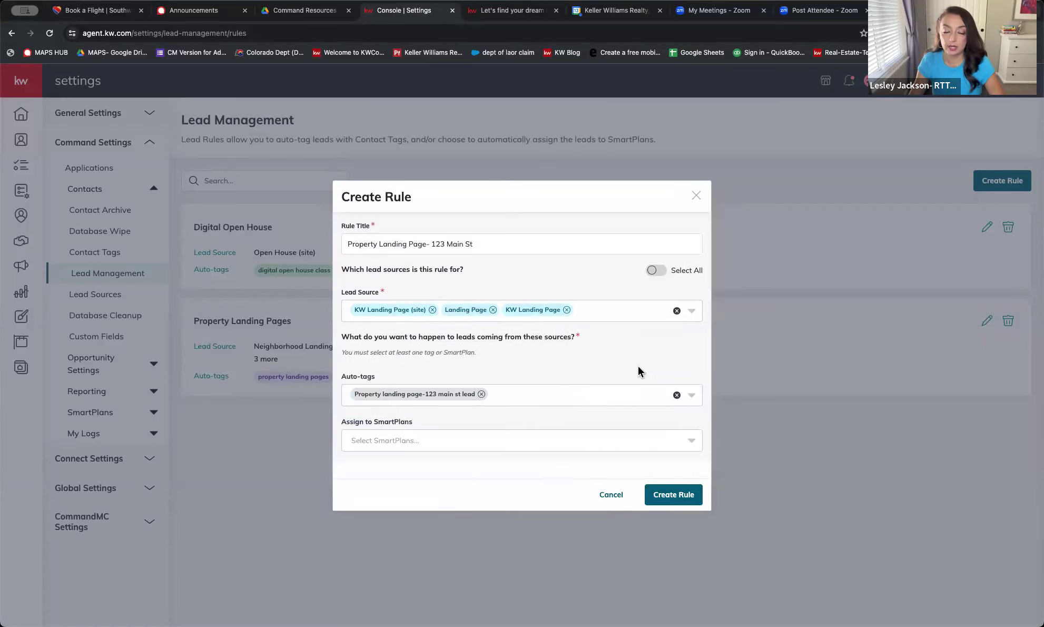
{"action": "left_click", "coordinate": [437, 447]}
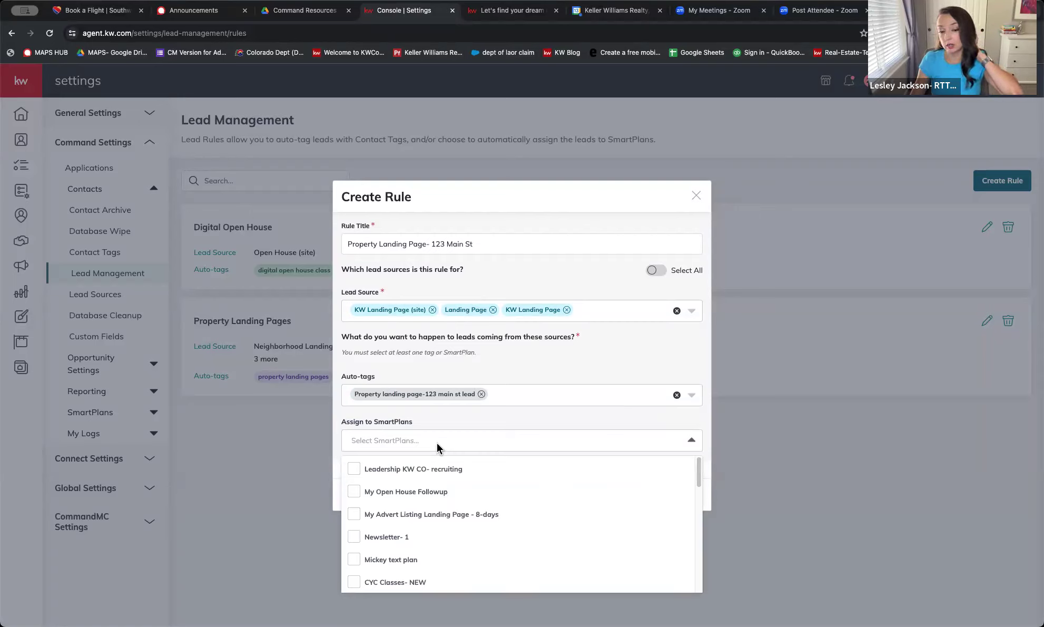
Assign the rule to the My Town/Property-Specific Facebook Follow Up SmartPlan
{"action": "scroll", "coordinate": [452, 479], "scroll_direction": "down", "scroll_amount": 8}
{"action": "scroll", "coordinate": [458, 516], "scroll_direction": "down", "scroll_amount": 10}
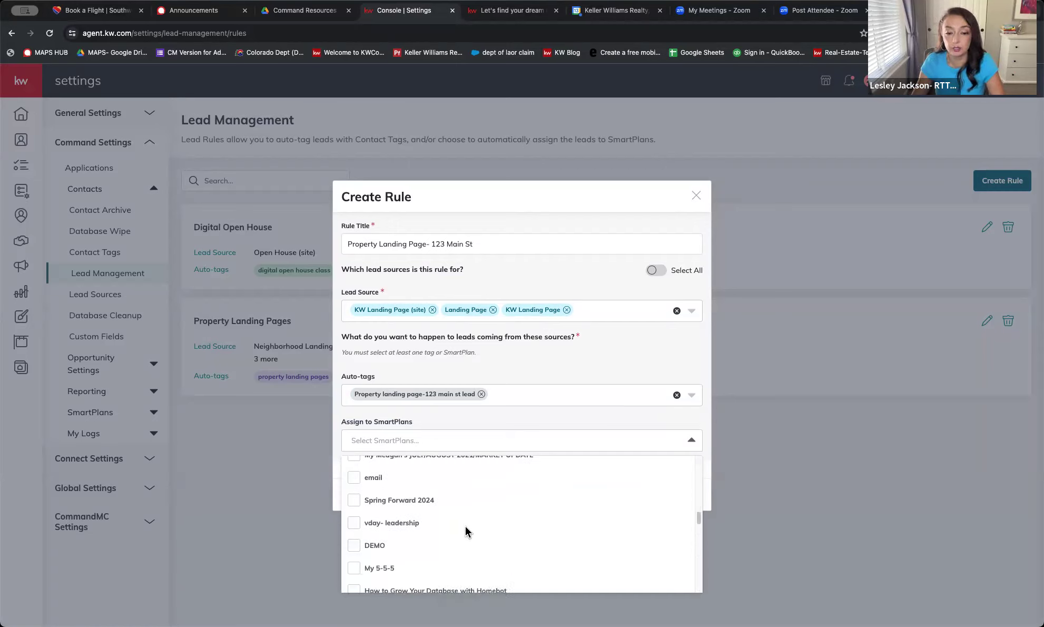
{"action": "scroll", "coordinate": [479, 521], "scroll_direction": "down", "scroll_amount": 5}
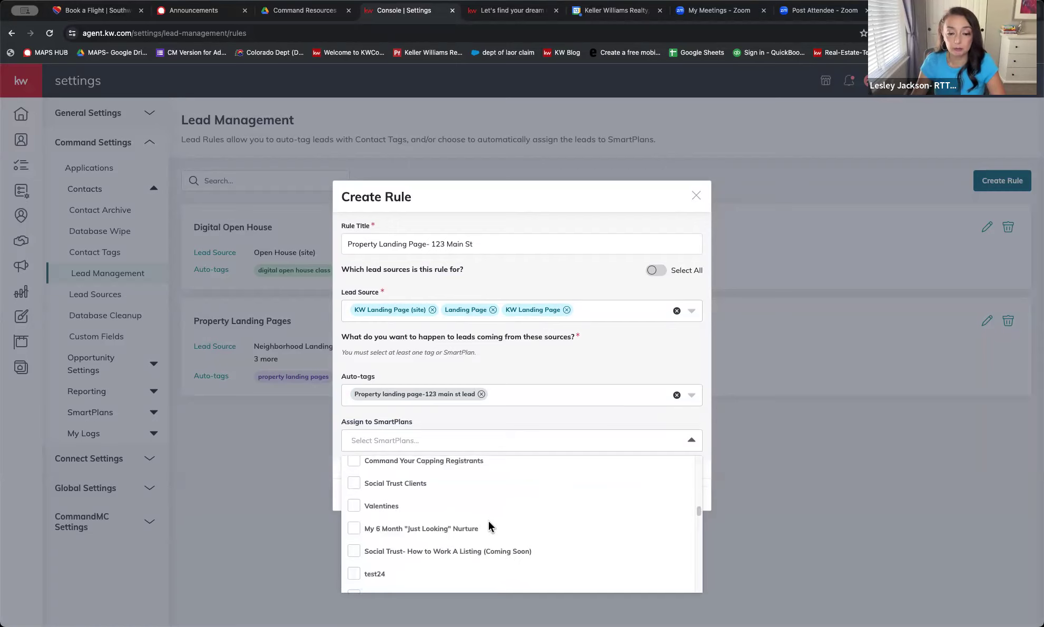
{"action": "scroll", "coordinate": [501, 524], "scroll_direction": "down", "scroll_amount": 3}
{"action": "scroll", "coordinate": [521, 524], "scroll_direction": "up", "scroll_amount": 15}
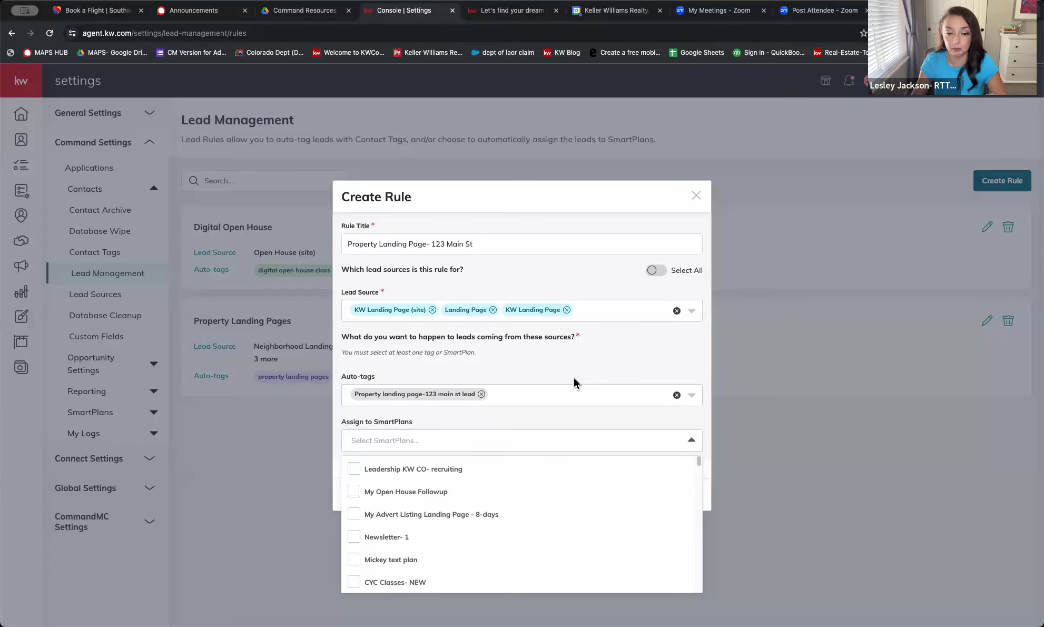
{"action": "type", "text": "town"}
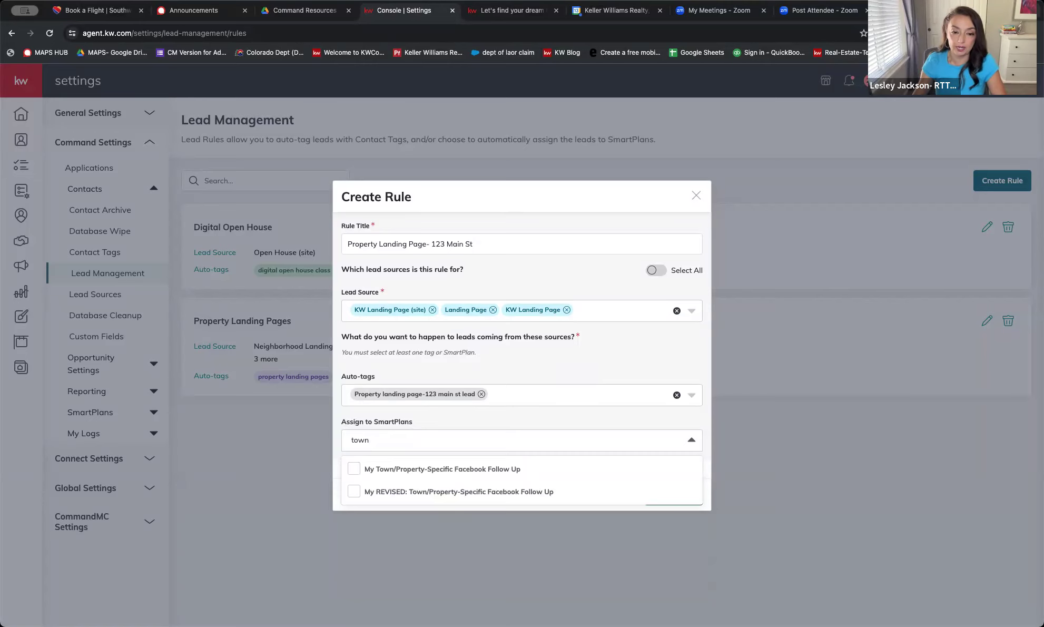
{"action": "left_click", "coordinate": [353, 468]}
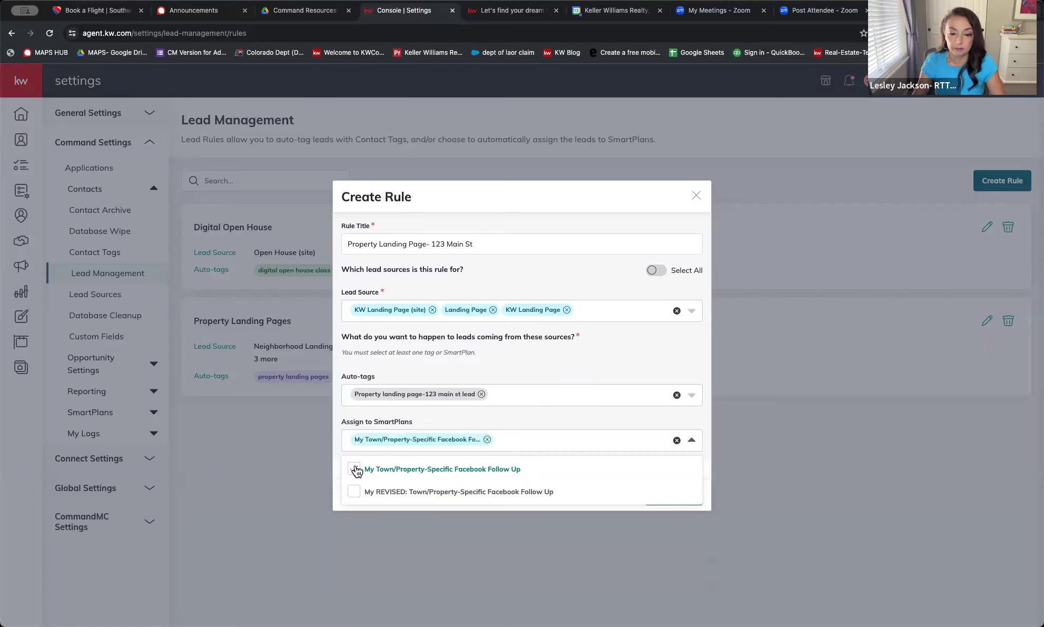
{"action": "left_click", "coordinate": [528, 424]}
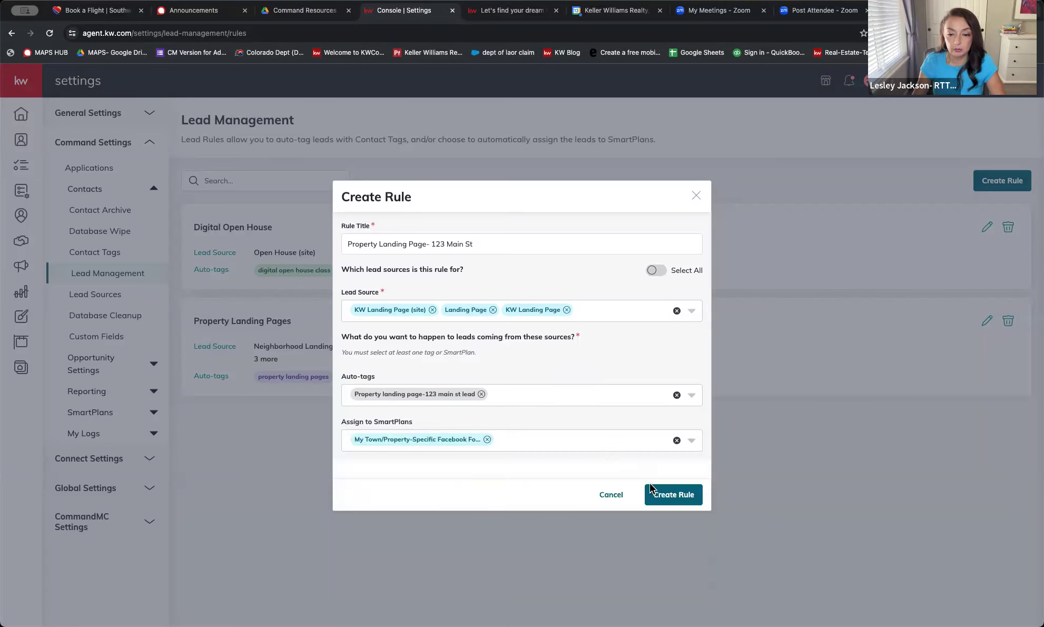
Attempt to save the rule, hit the 30-character title limit, and discard it
{"action": "left_click", "coordinate": [684, 499]}
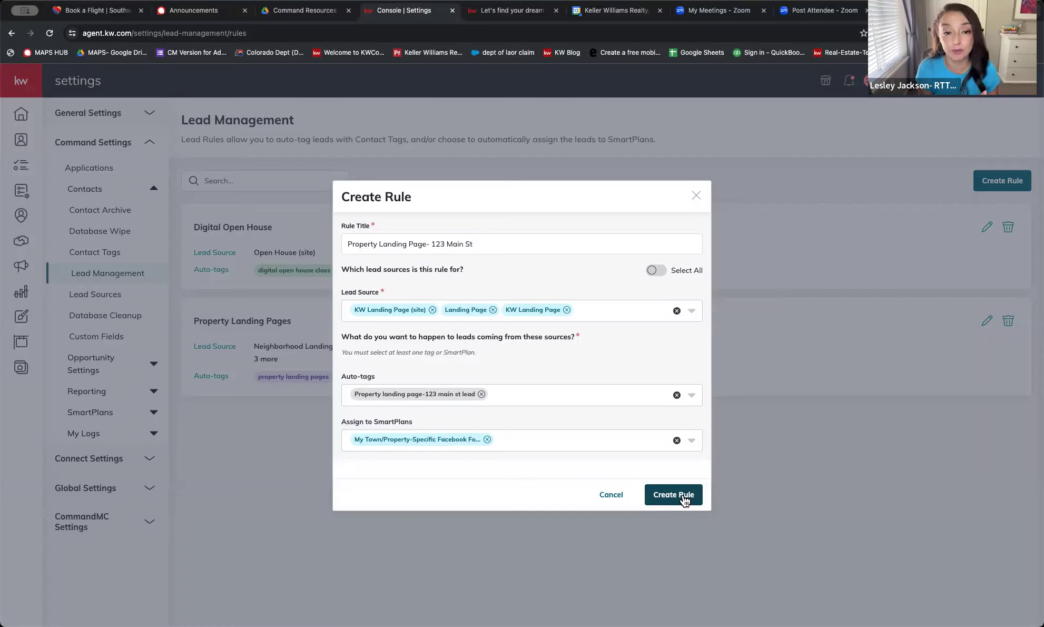
{"action": "left_click", "coordinate": [683, 498]}
{"action": "left_click", "coordinate": [668, 497]}
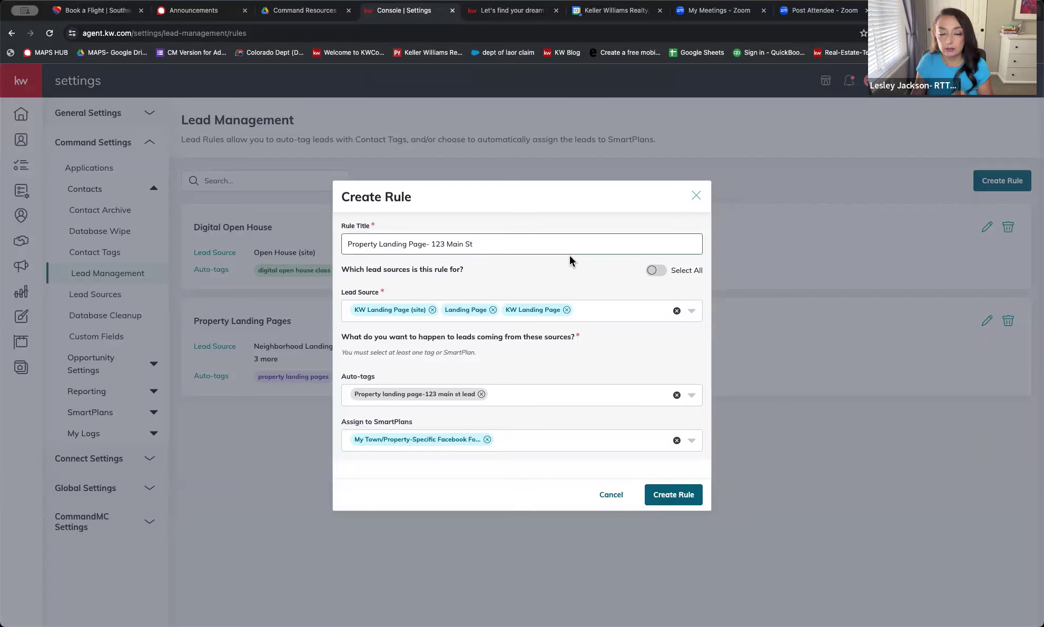
{"action": "left_click", "coordinate": [675, 496]}
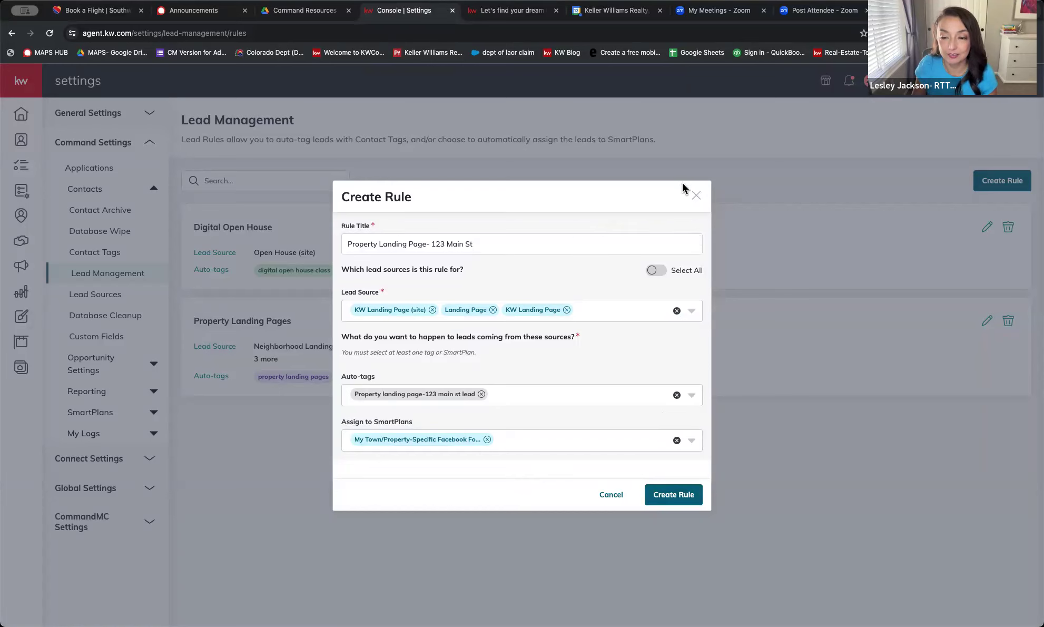
{"action": "left_click", "coordinate": [695, 196]}
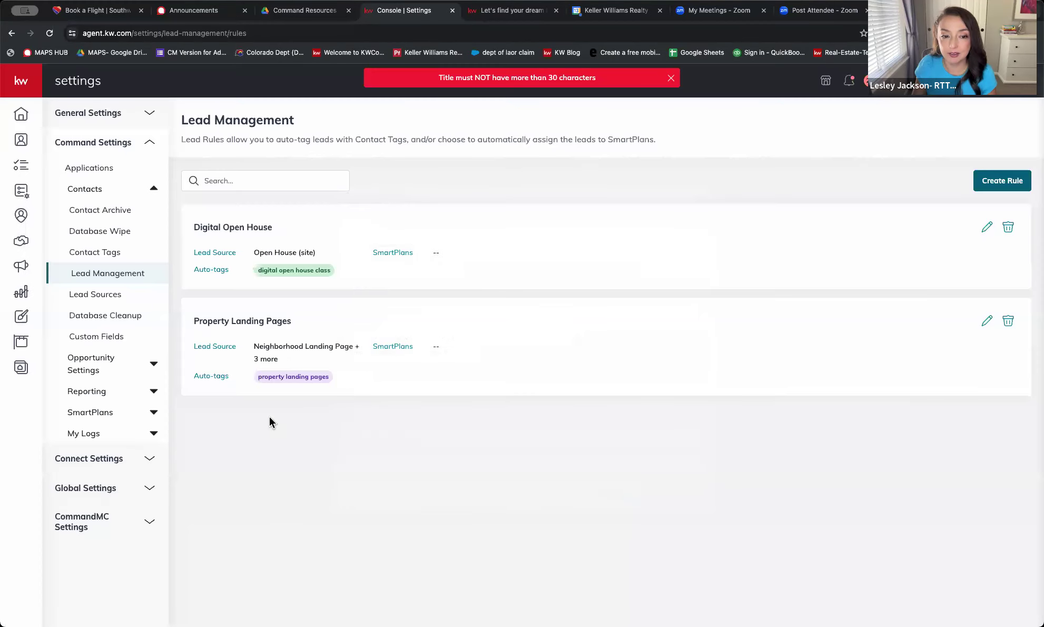
{"action": "left_click", "coordinate": [261, 33]}
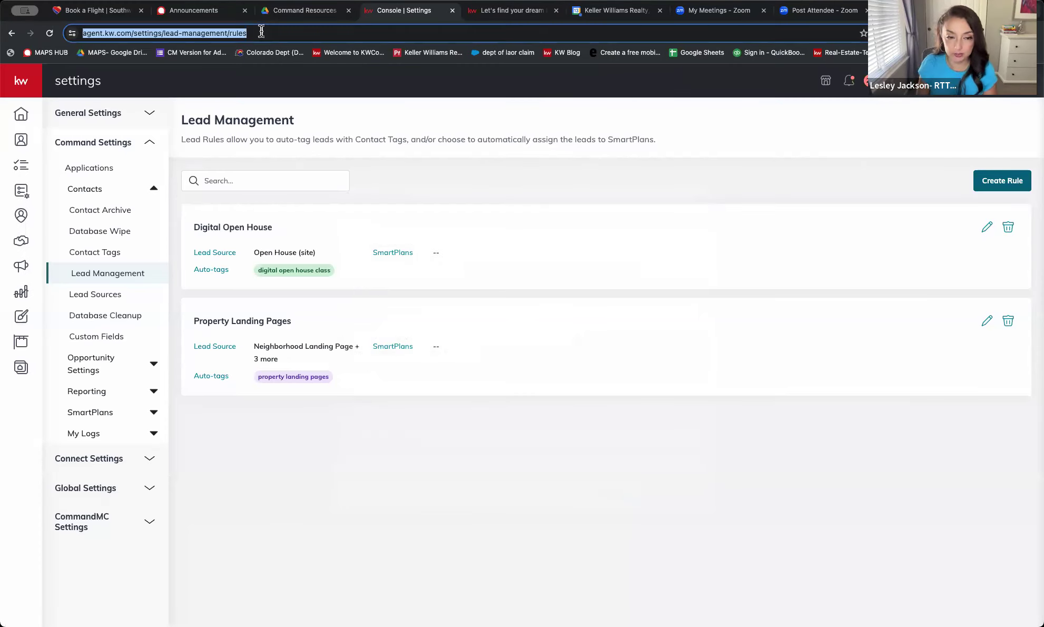
Reload Lead Management and delete the Digital Open House rule
{"action": "key", "text": "Return"}
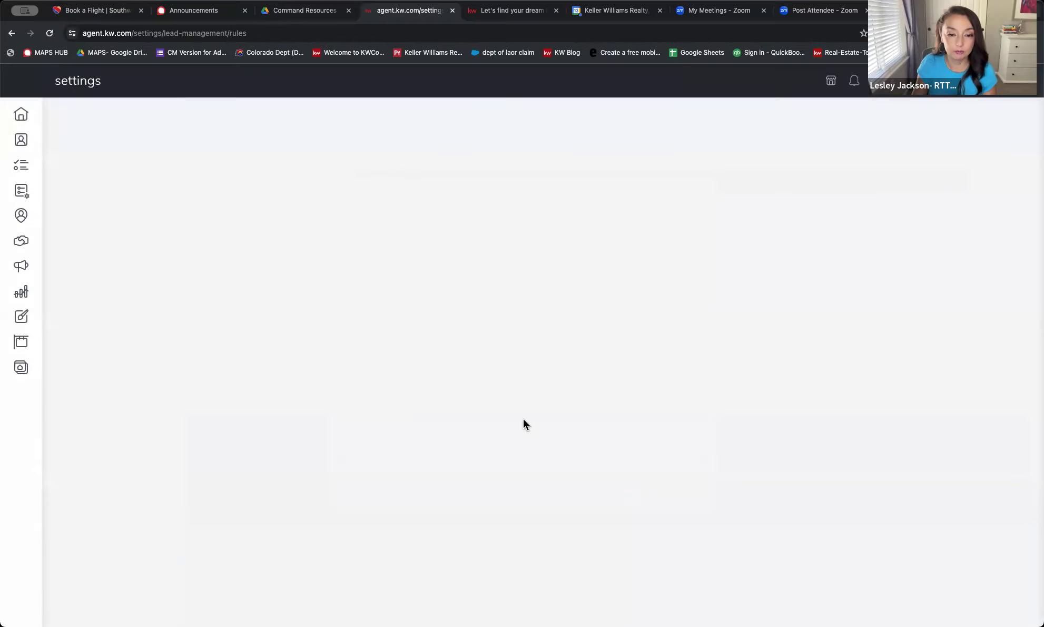
{"action": "left_click", "coordinate": [1007, 228]}
{"action": "left_click", "coordinate": [642, 372]}
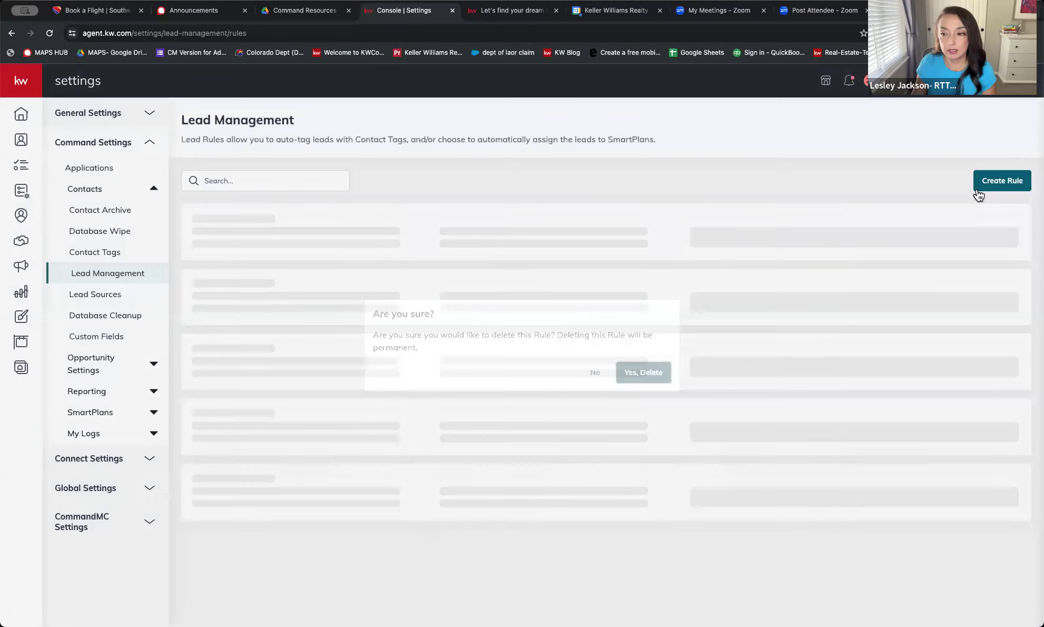
Start a new lead rule titled 'property landing page-123 main st'
{"action": "left_click", "coordinate": [994, 187]}
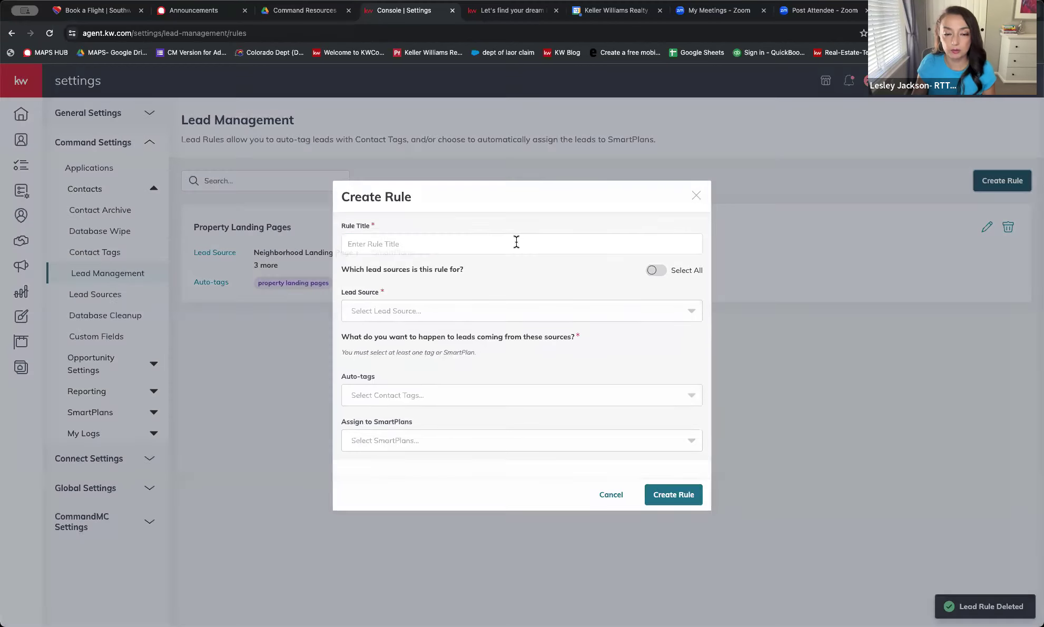
{"action": "left_click", "coordinate": [516, 242]}
{"action": "type", "text": "property la"}
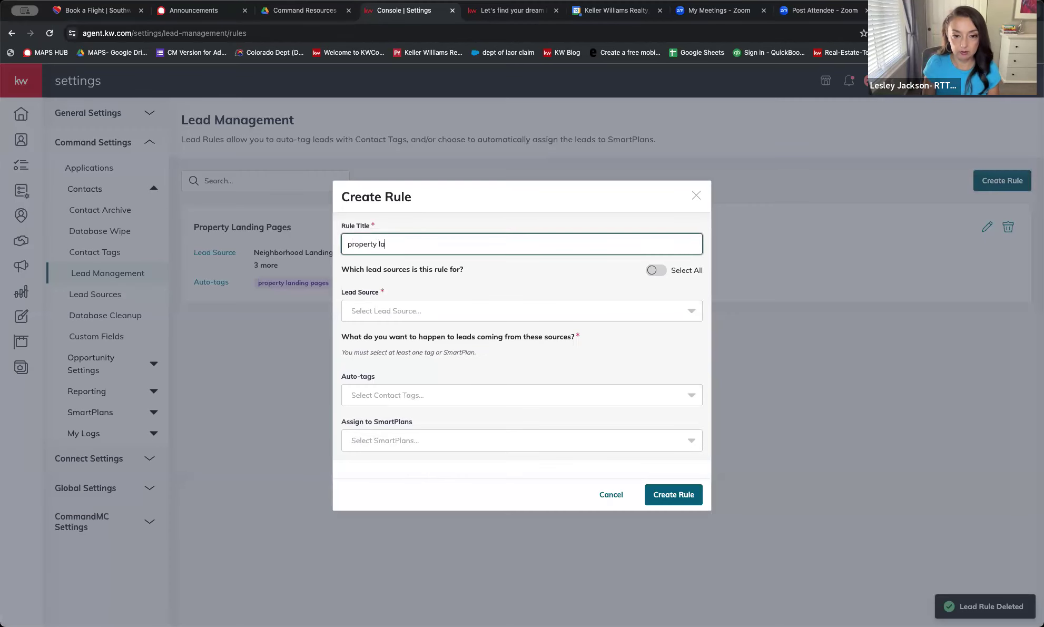
{"action": "type", "text": "nding page-123 main st"}
{"action": "key", "text": "Tab"}
Add Landing Page, KW Landing Page and KW Landing Page (site) as lead sources
{"action": "left_click", "coordinate": [505, 313]}
{"action": "type", "text": "landing"}
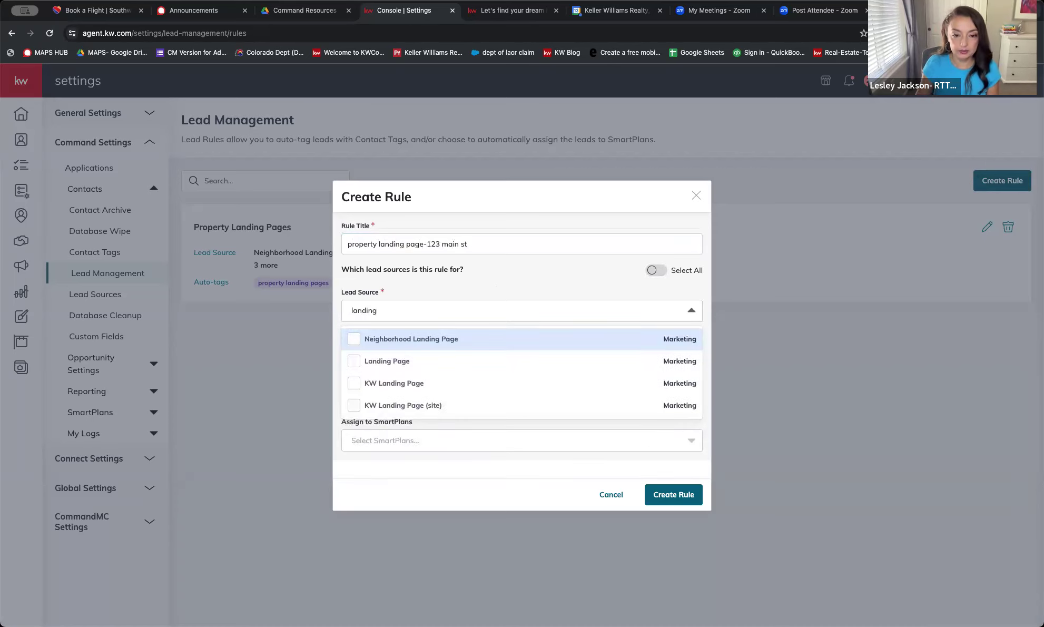
{"action": "left_click", "coordinate": [355, 364]}
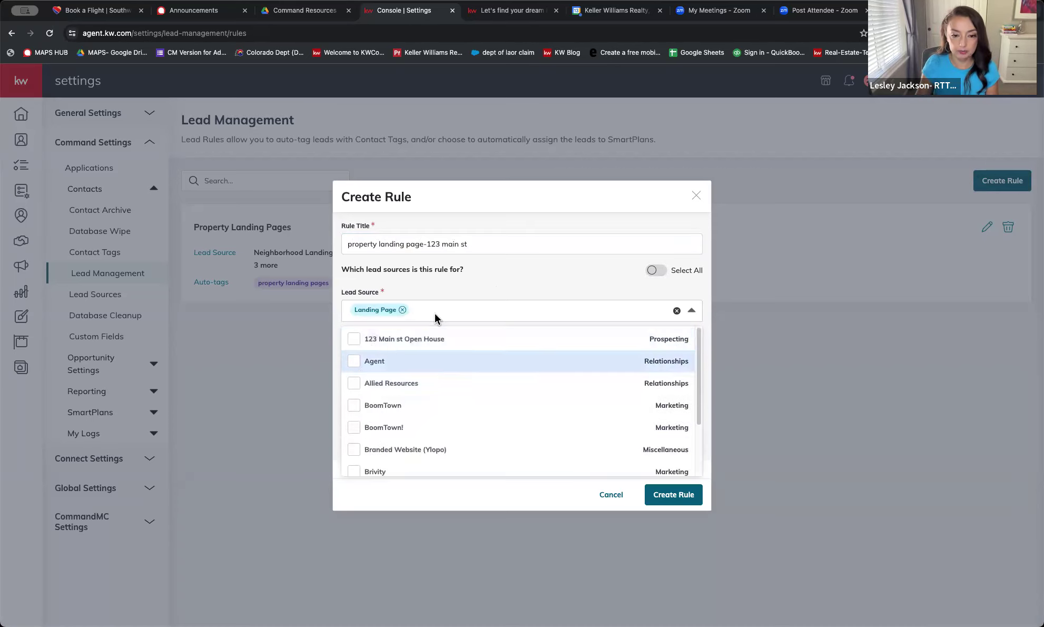
{"action": "type", "text": "landin"}
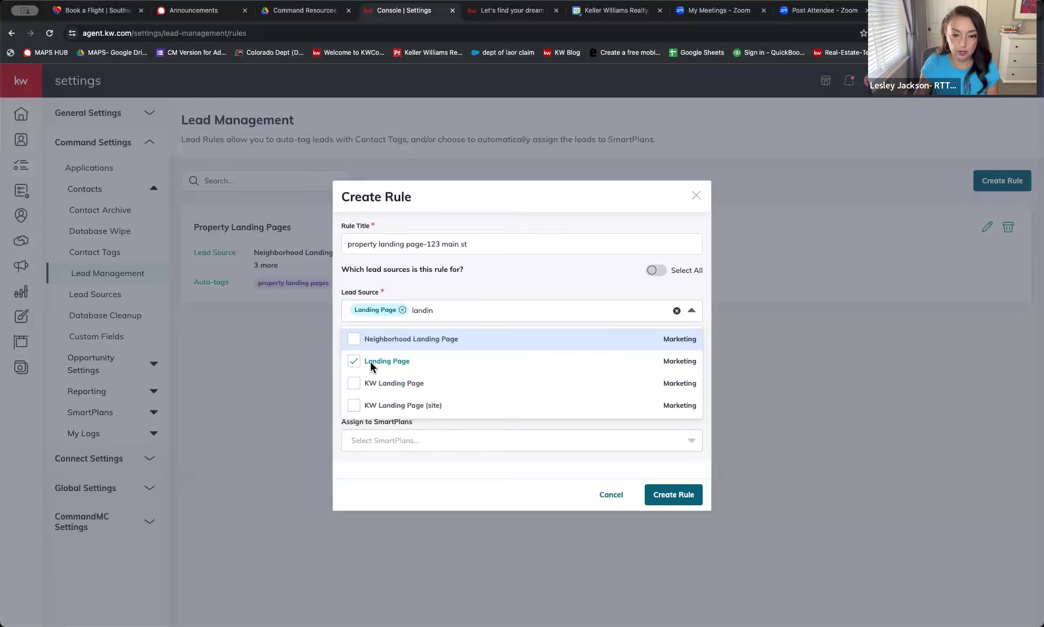
{"action": "left_click", "coordinate": [356, 383]}
{"action": "type", "text": "land"}
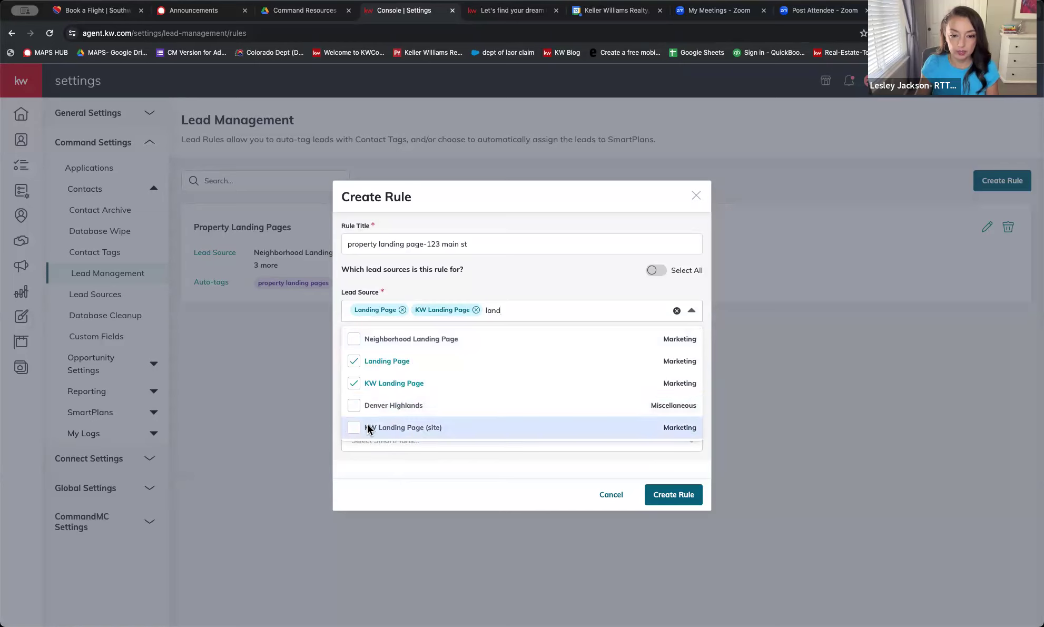
{"action": "left_click", "coordinate": [367, 427]}
Enter the auto-tag name '123 main st-peroperty landing page'
{"action": "left_click", "coordinate": [547, 281]}
{"action": "left_click", "coordinate": [396, 393]}
{"action": "type", "text": "123 main st-per"}
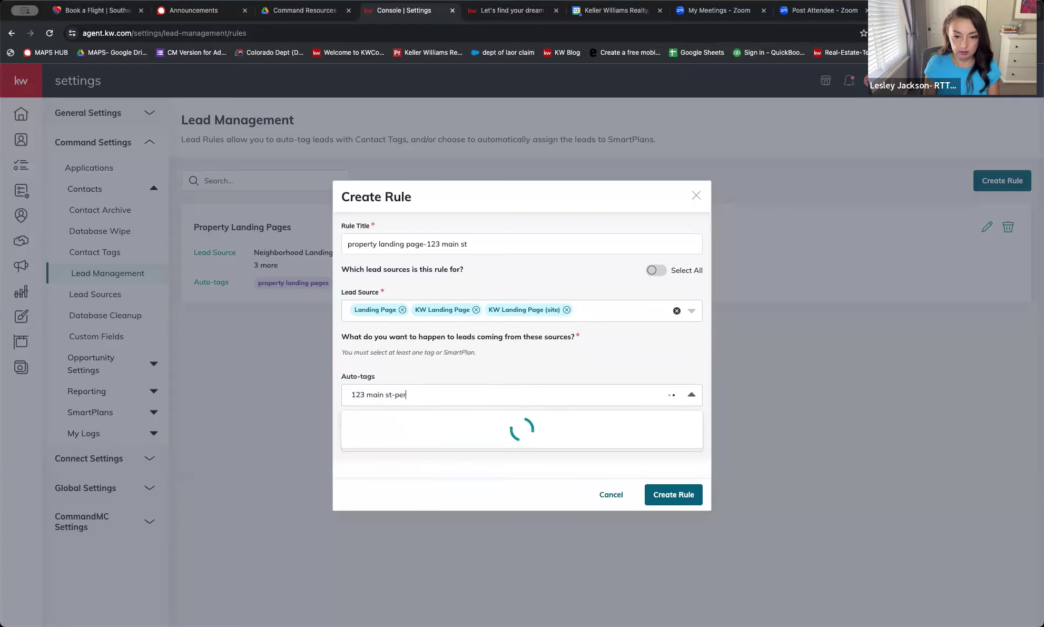
{"action": "key", "text": "BackSpace"}
{"action": "key", "text": "BackSpace"}
{"action": "type", "text": "roperty landing page"}
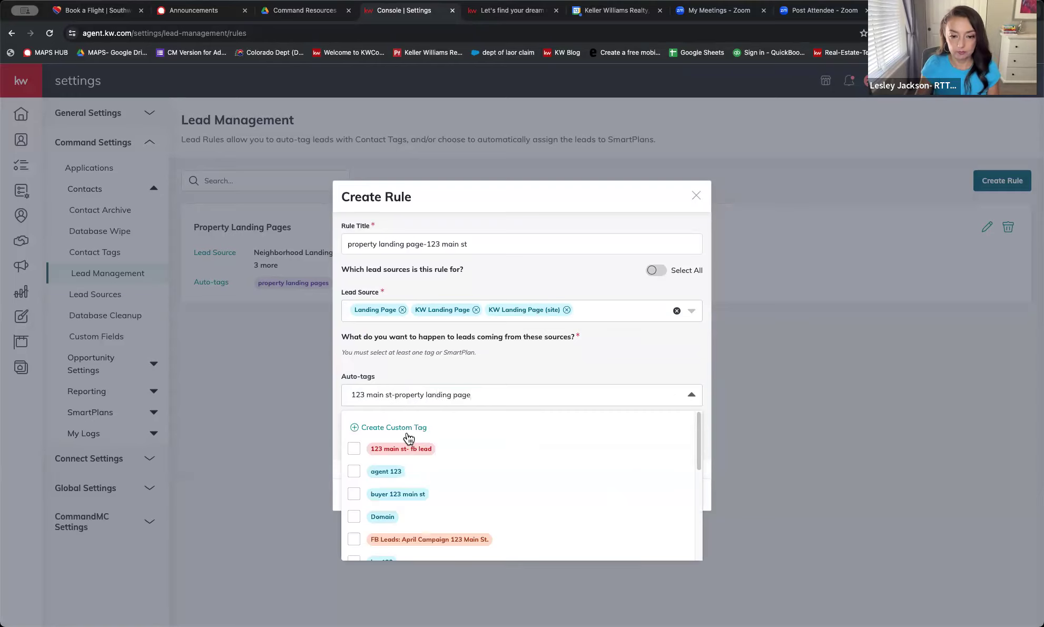
Create the custom tag and assign the My REVISED: Town/Property-Specific Facebook Follow Up SmartPlan
{"action": "left_click", "coordinate": [408, 433]}
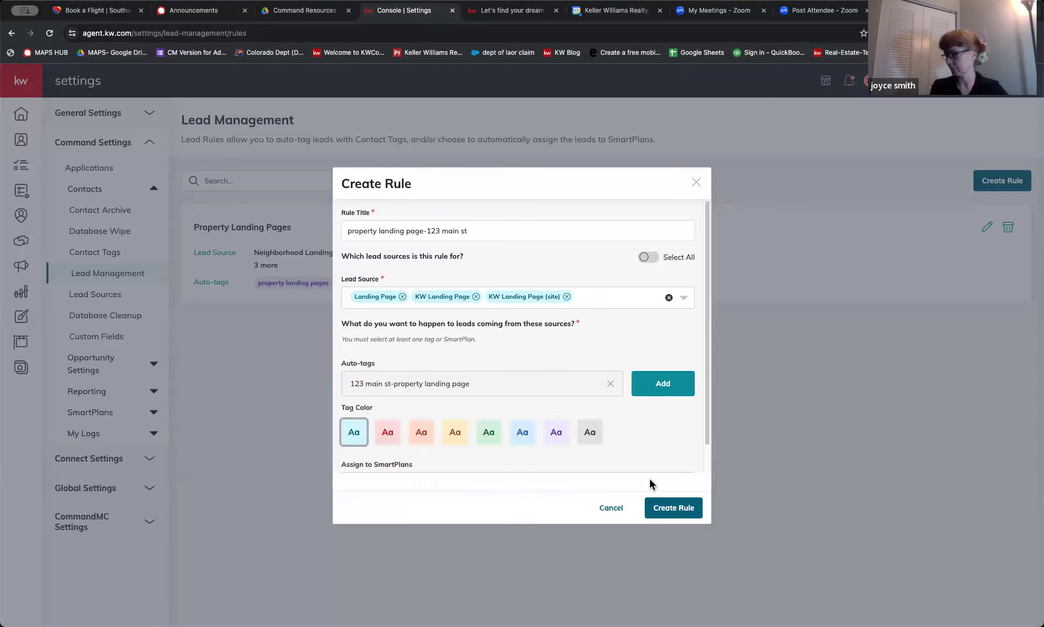
{"action": "scroll", "coordinate": [649, 476], "scroll_direction": "down", "scroll_amount": 1}
{"action": "left_click", "coordinate": [503, 459]}
{"action": "type", "text": "town"}
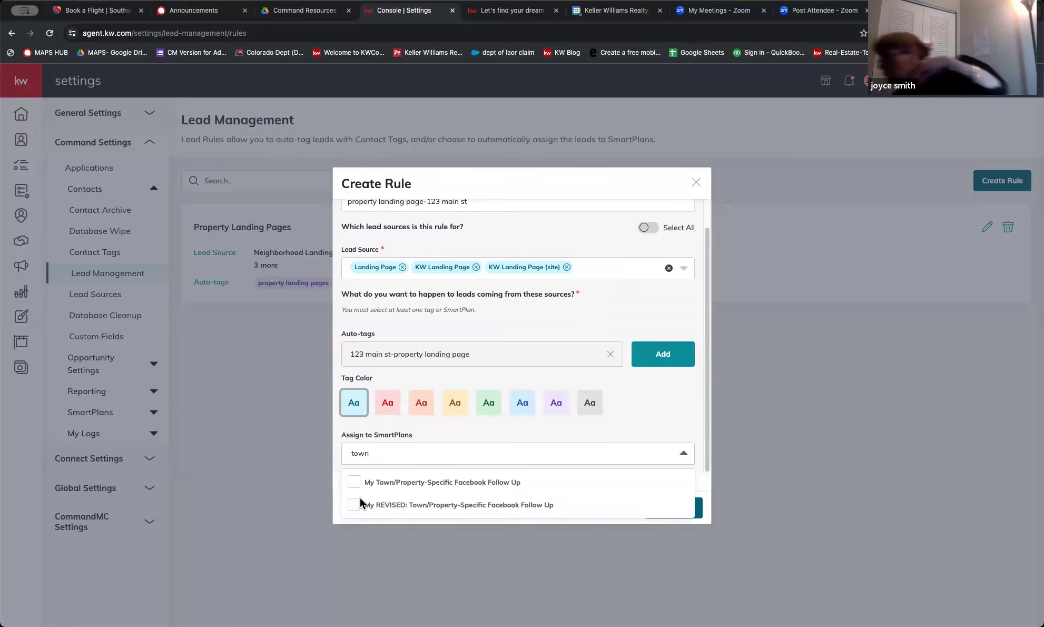
{"action": "left_click", "coordinate": [354, 505]}
Try saving the rule again, which fails on the over-30-character title
{"action": "left_click", "coordinate": [670, 511]}
{"action": "left_click", "coordinate": [670, 509]}
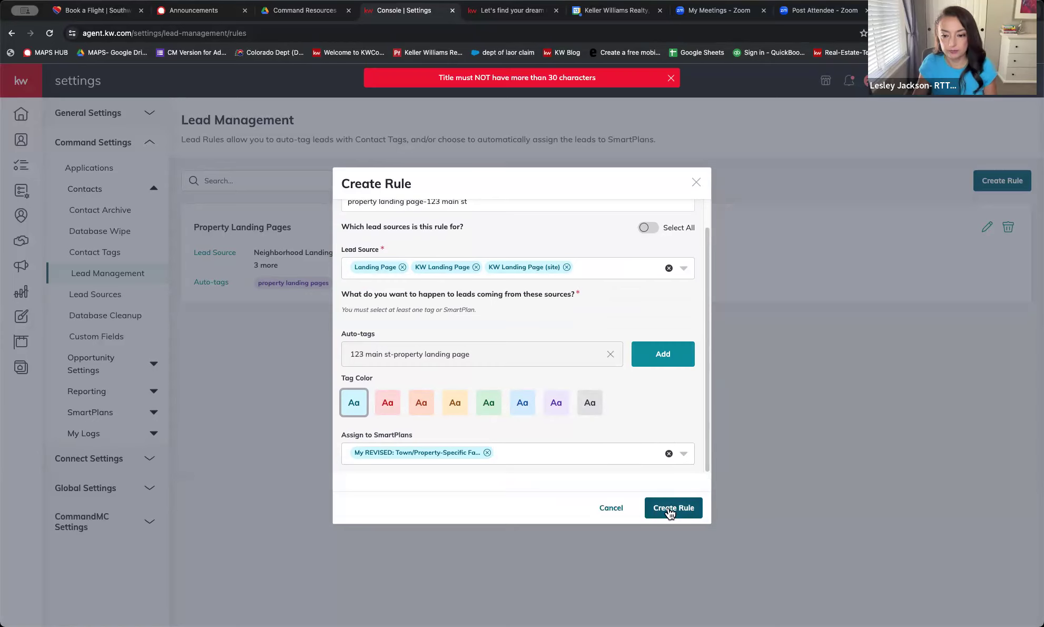
{"action": "scroll", "coordinate": [672, 428], "scroll_direction": "up", "scroll_amount": 2}
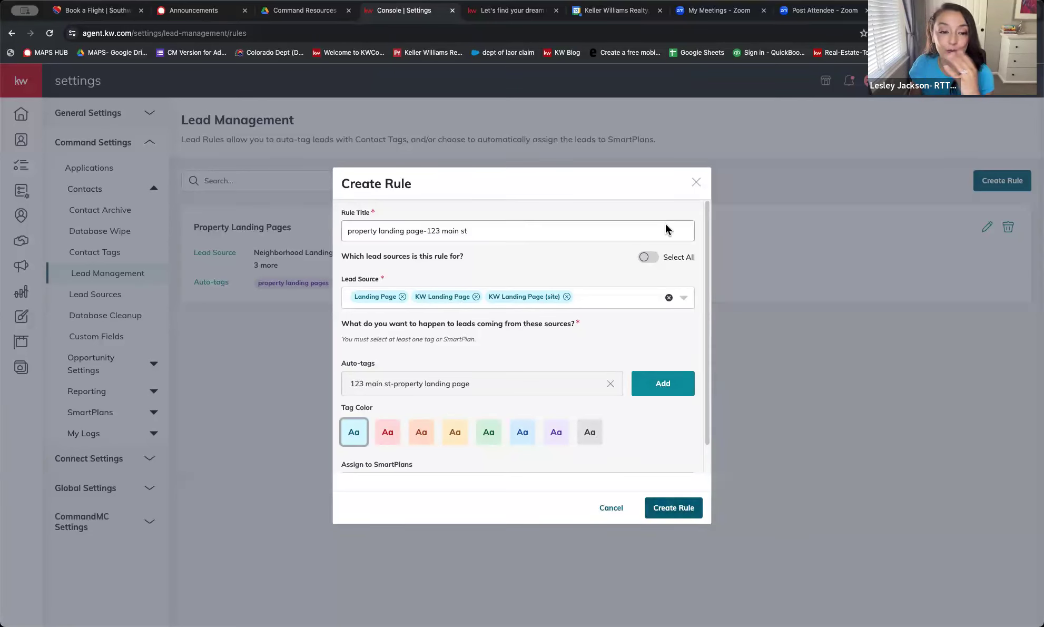
{"action": "left_click", "coordinate": [696, 183]}
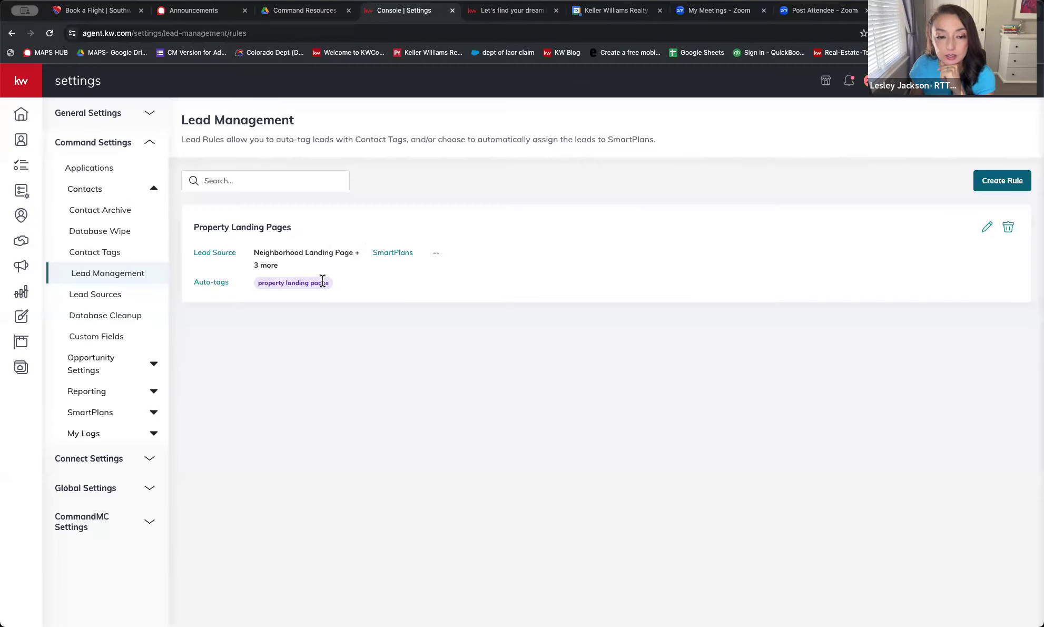
{"action": "left_click_drag", "start_coordinate": [256, 253], "coordinate": [360, 271]}
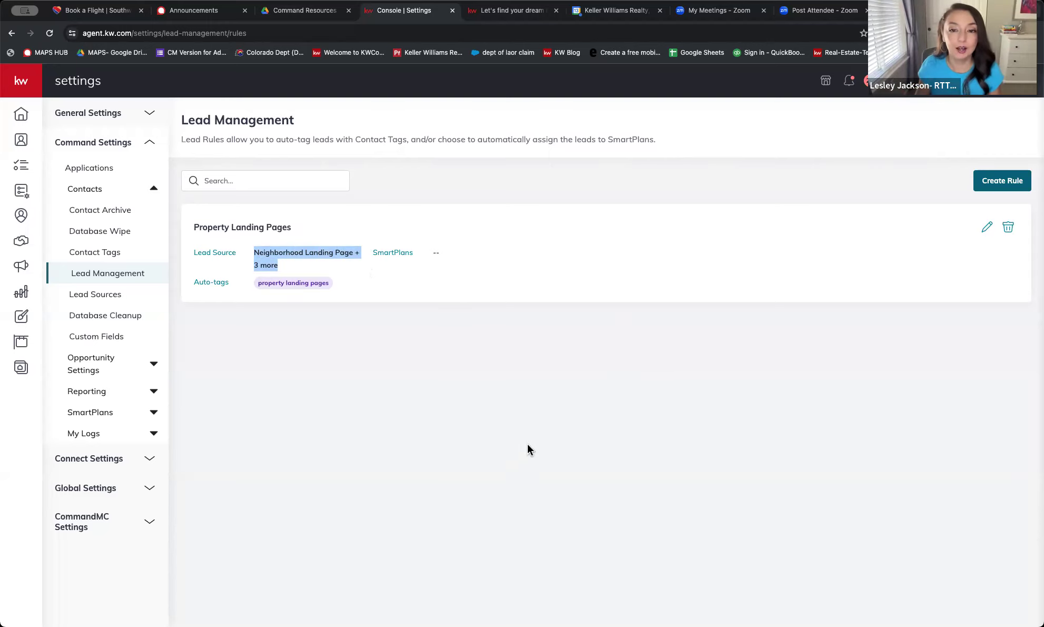
Go to the Consumer website area and launch Edit My Website's CMS dashboard
{"action": "left_click", "coordinate": [21, 371]}
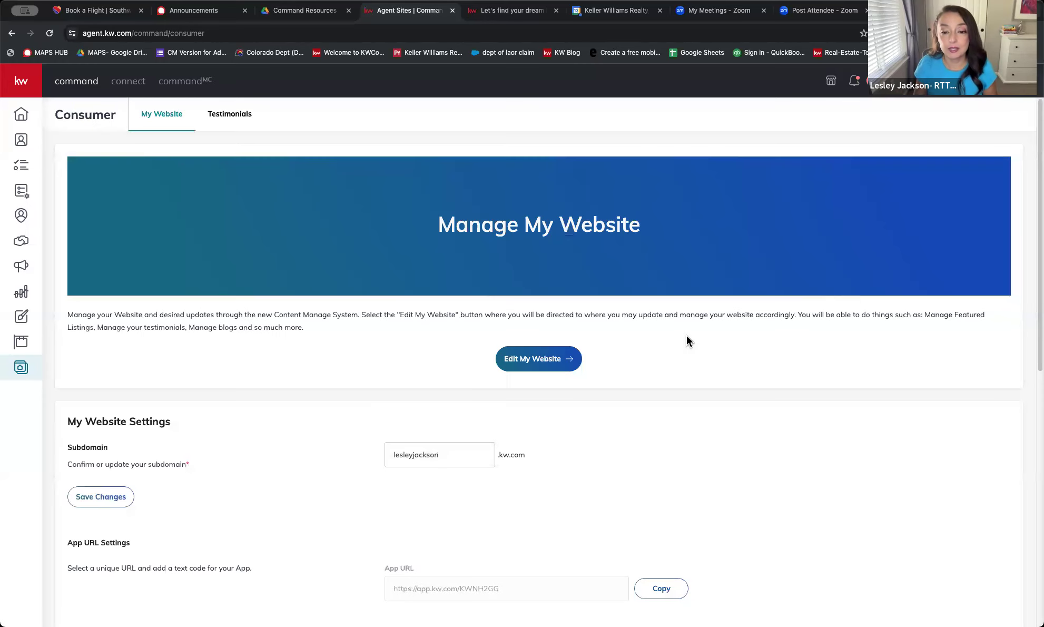
{"action": "left_click", "coordinate": [556, 363]}
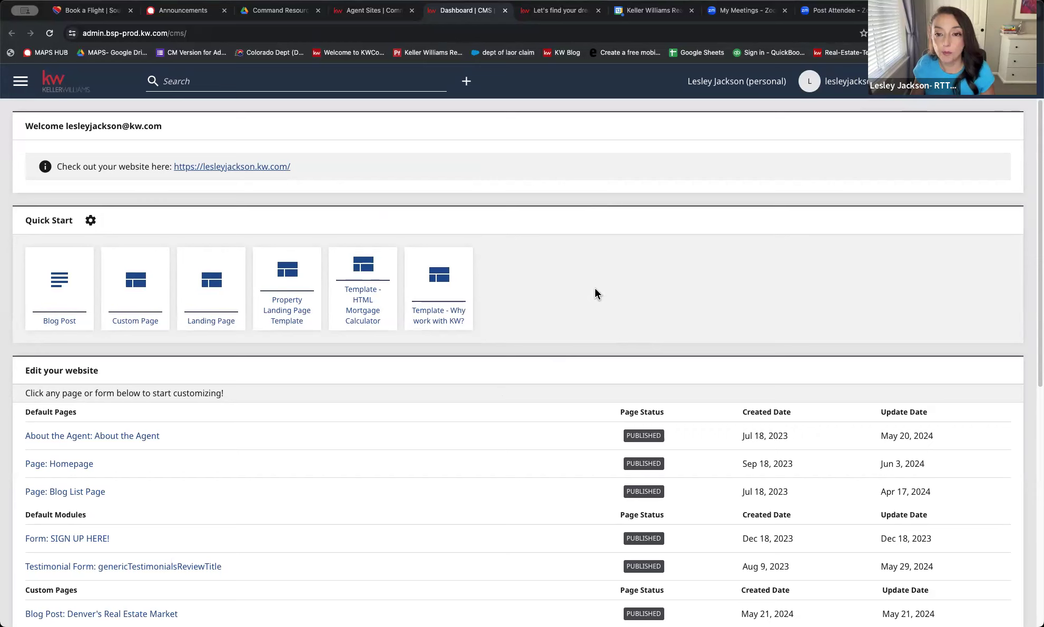
{"action": "left_click", "coordinate": [565, 12]}
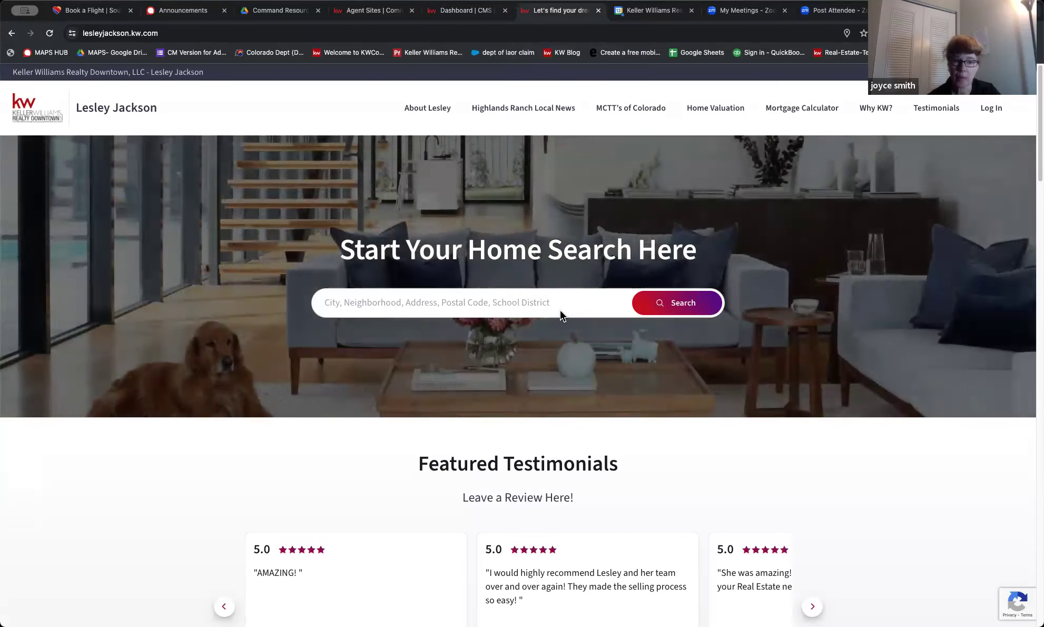
{"action": "left_click", "coordinate": [585, 303]}
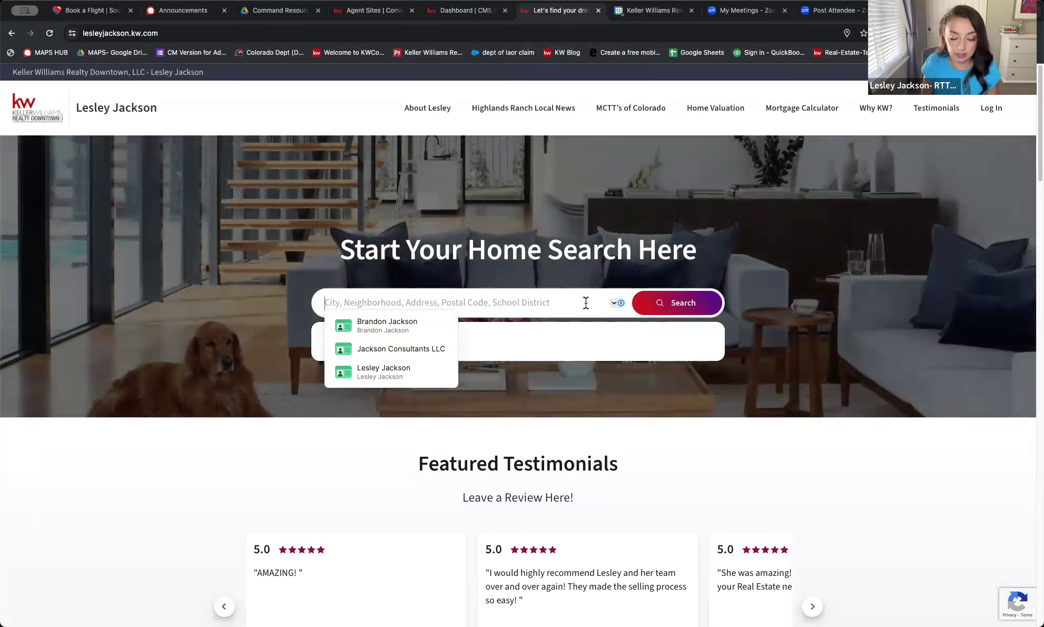
{"action": "type", "text": "hig"}
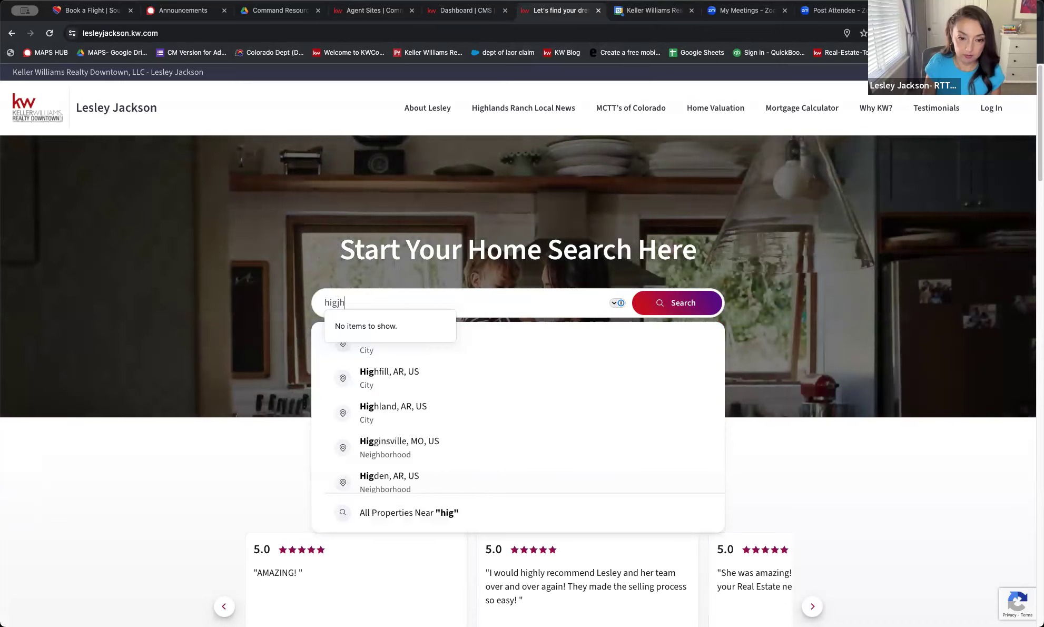
{"action": "type", "text": "hlands"}
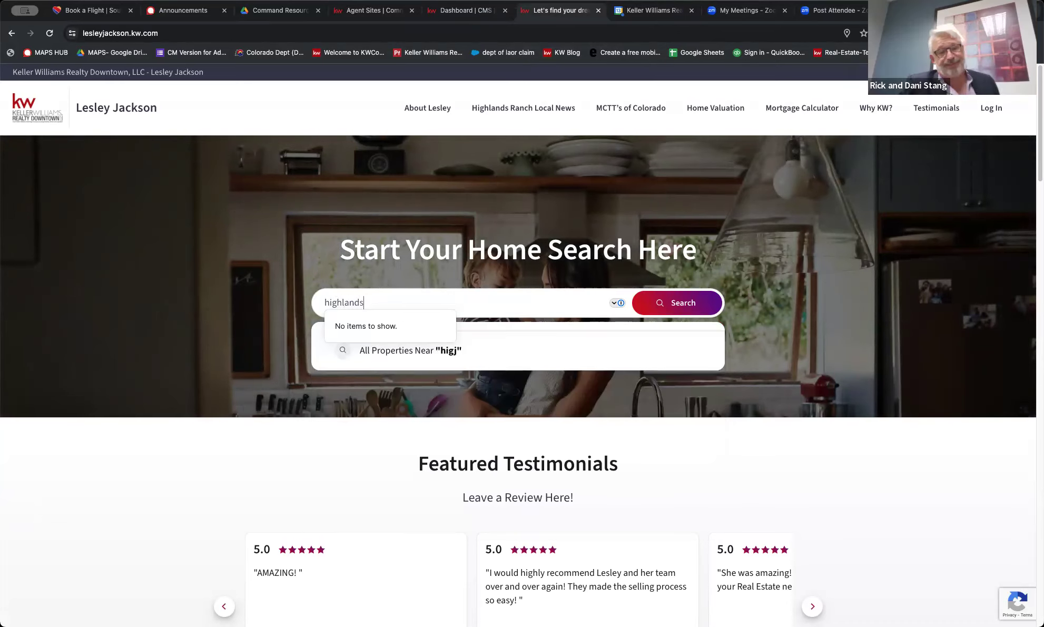
{"action": "left_click", "coordinate": [649, 302]}
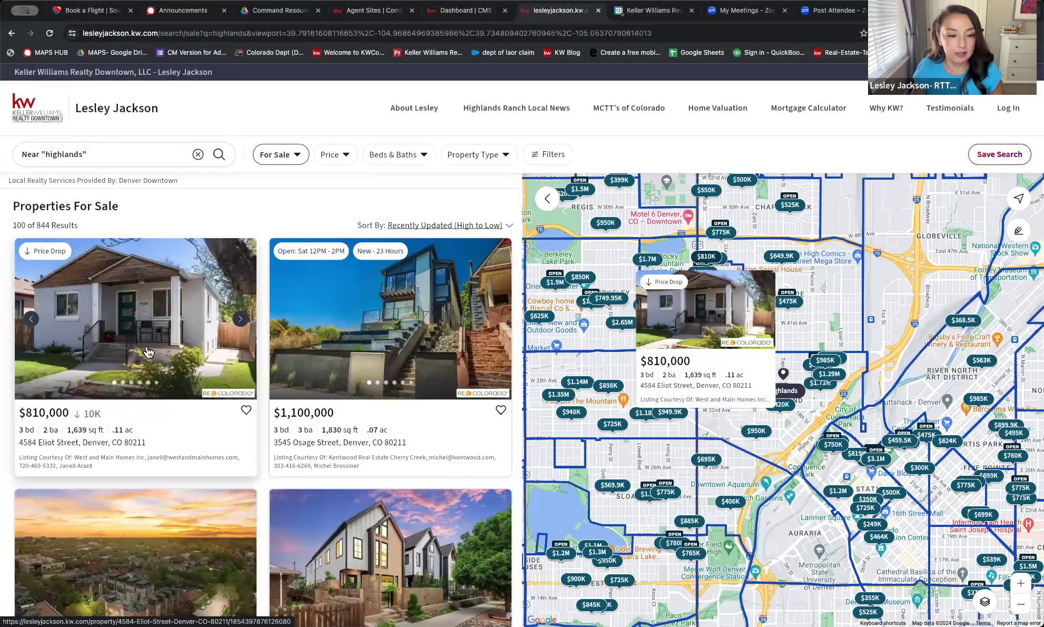
{"action": "left_click", "coordinate": [421, 347]}
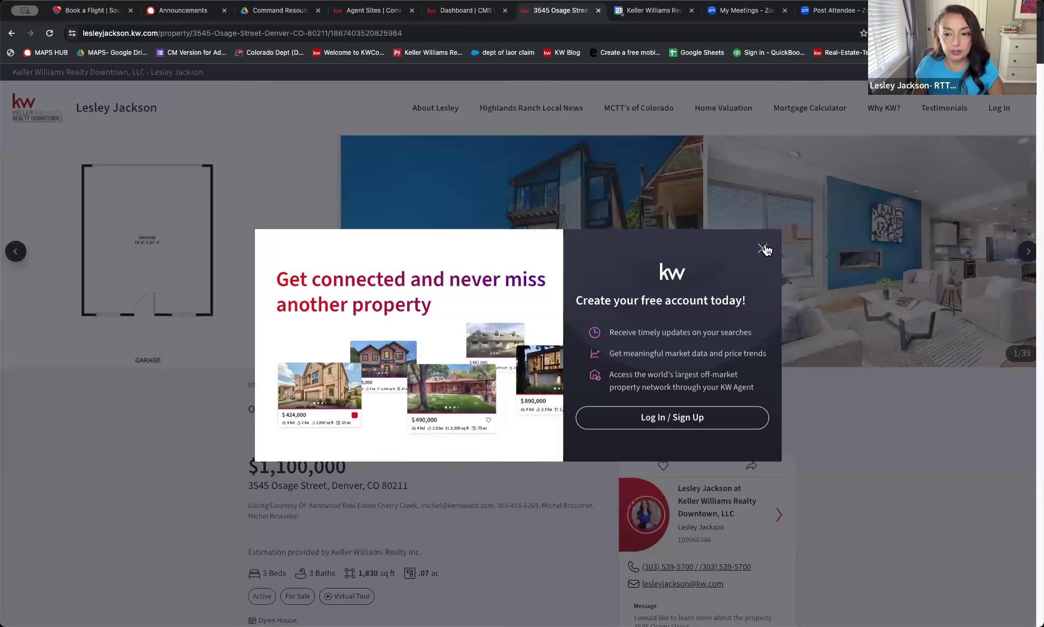
{"action": "left_click", "coordinate": [763, 249]}
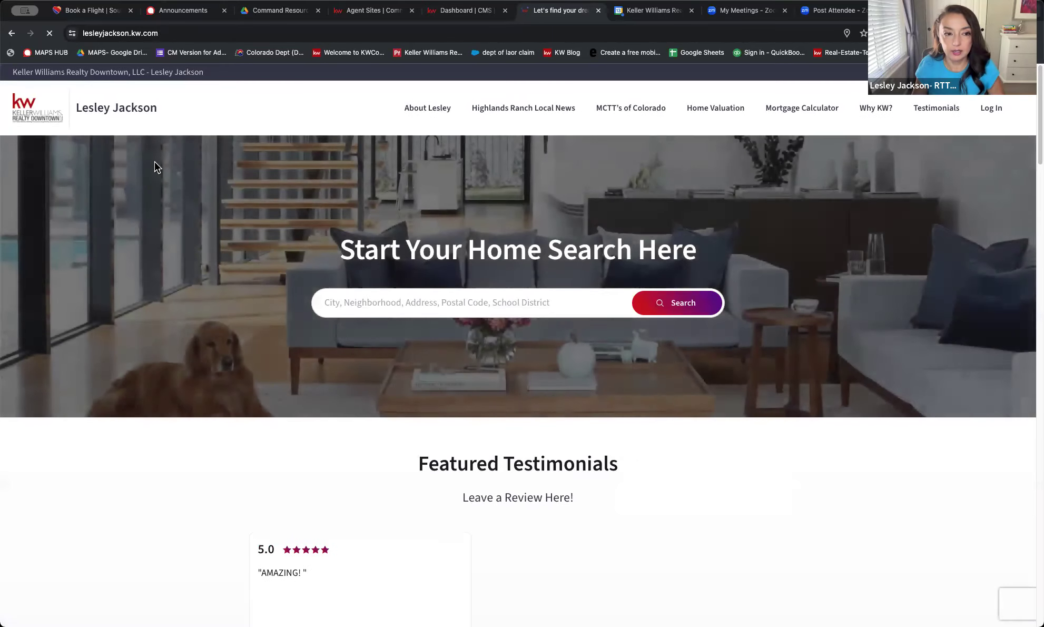
Go back to the Osage Street listing, then return to KW Command's Dashboard | CMS tab
{"action": "left_click", "coordinate": [12, 33]}
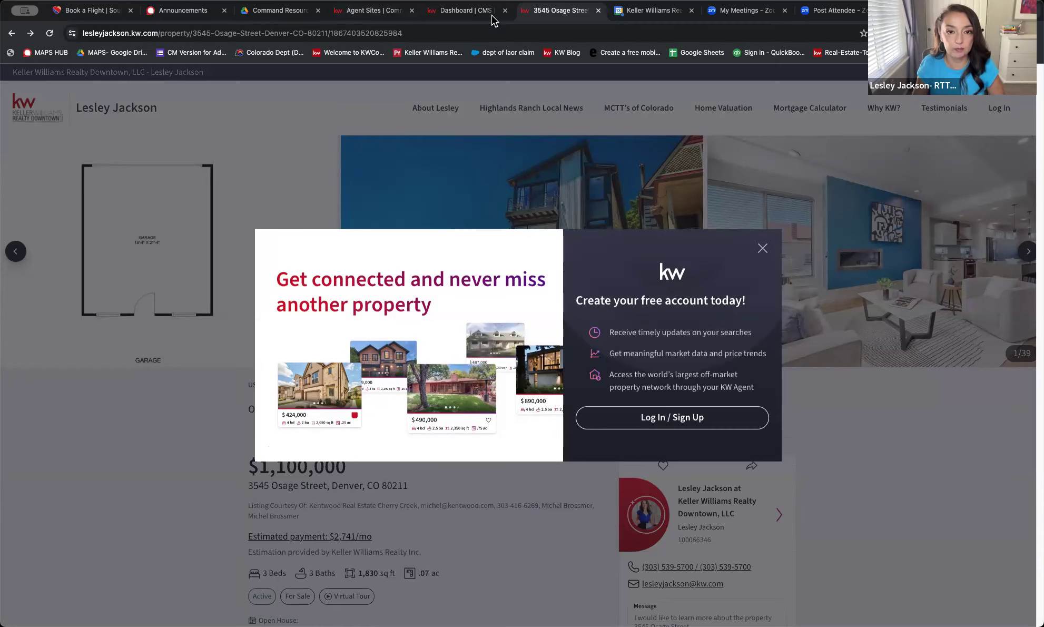
{"action": "left_click", "coordinate": [361, 10]}
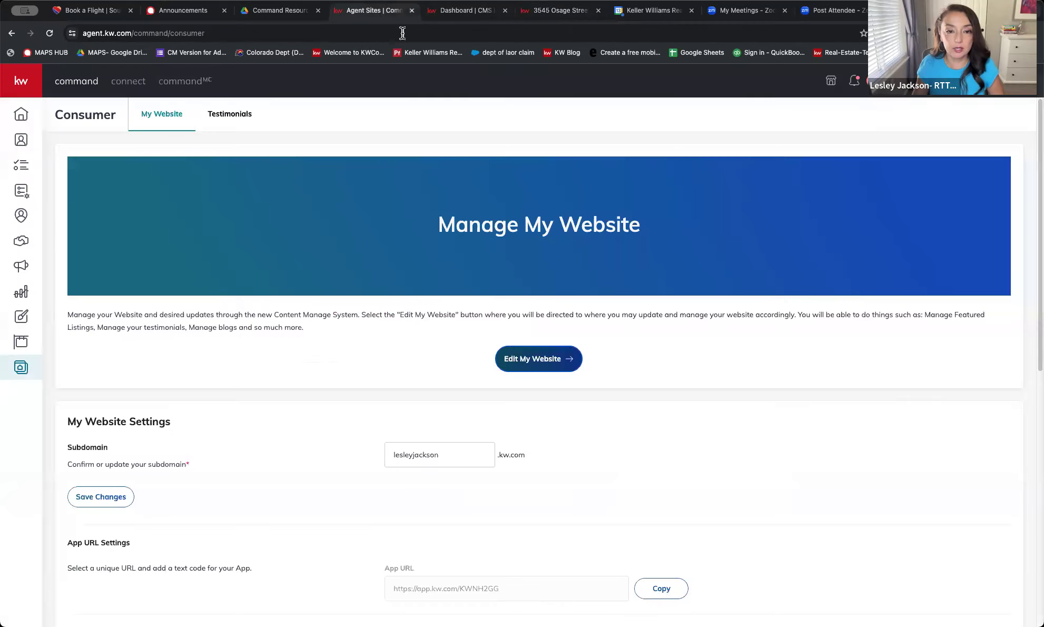
{"action": "left_click", "coordinate": [485, 13]}
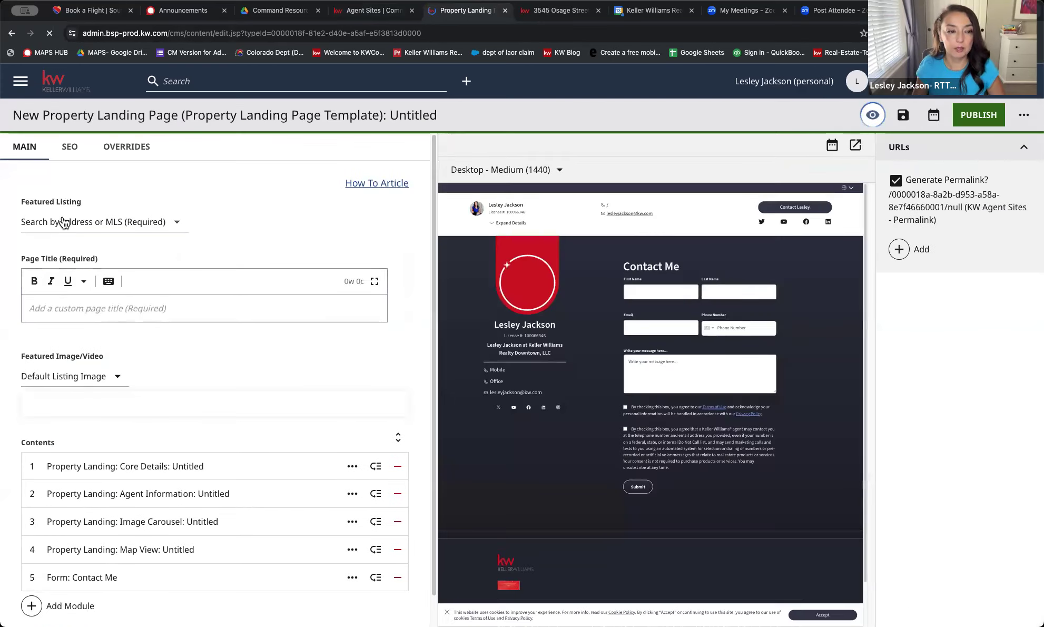
{"action": "left_click", "coordinate": [62, 217]}
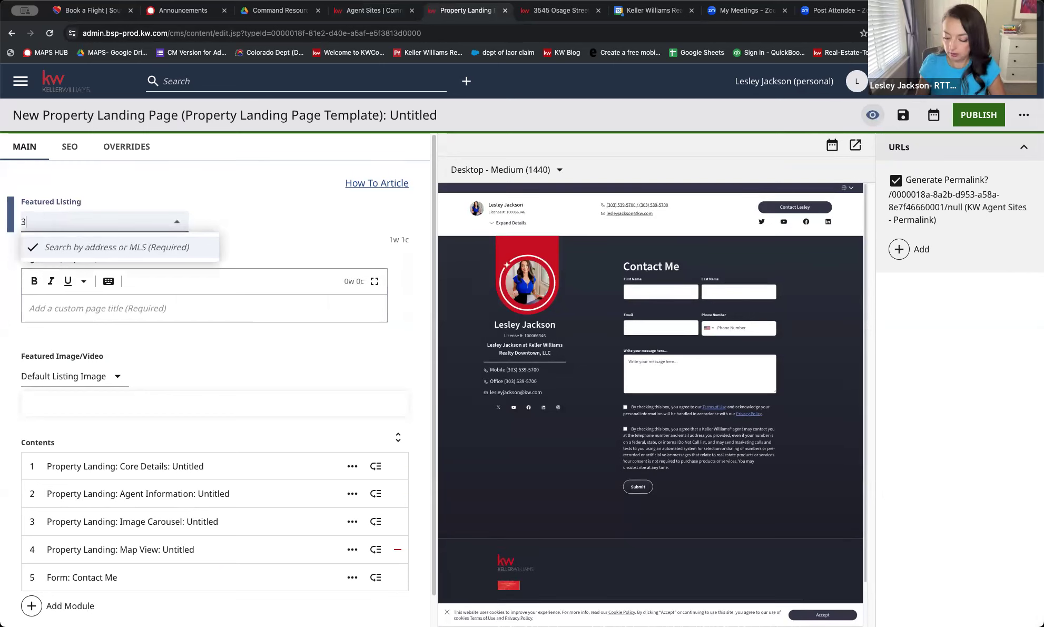
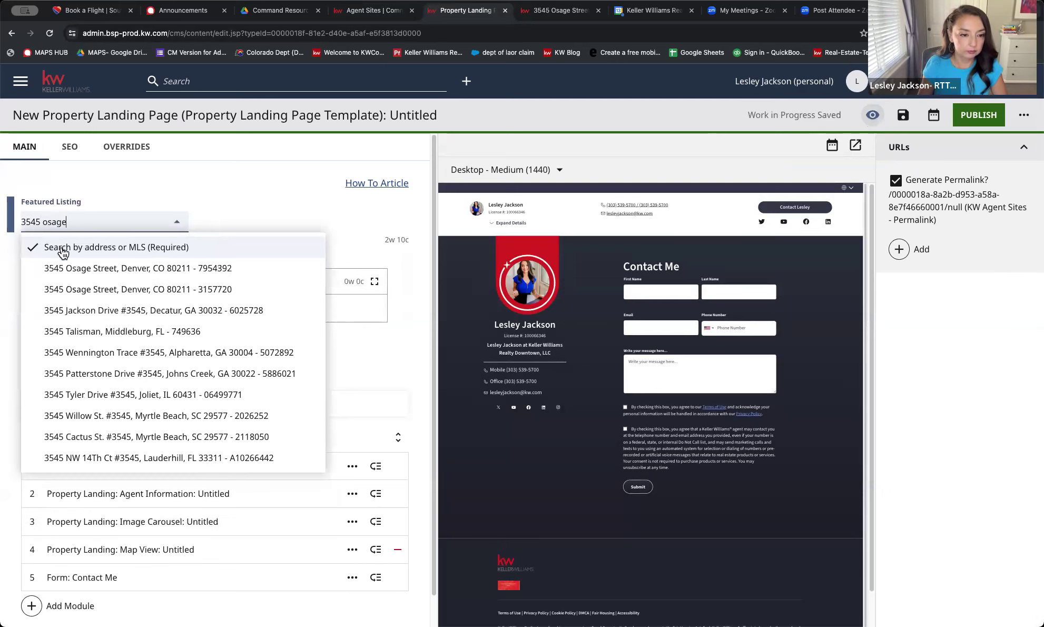
{"action": "left_click", "coordinate": [79, 270]}
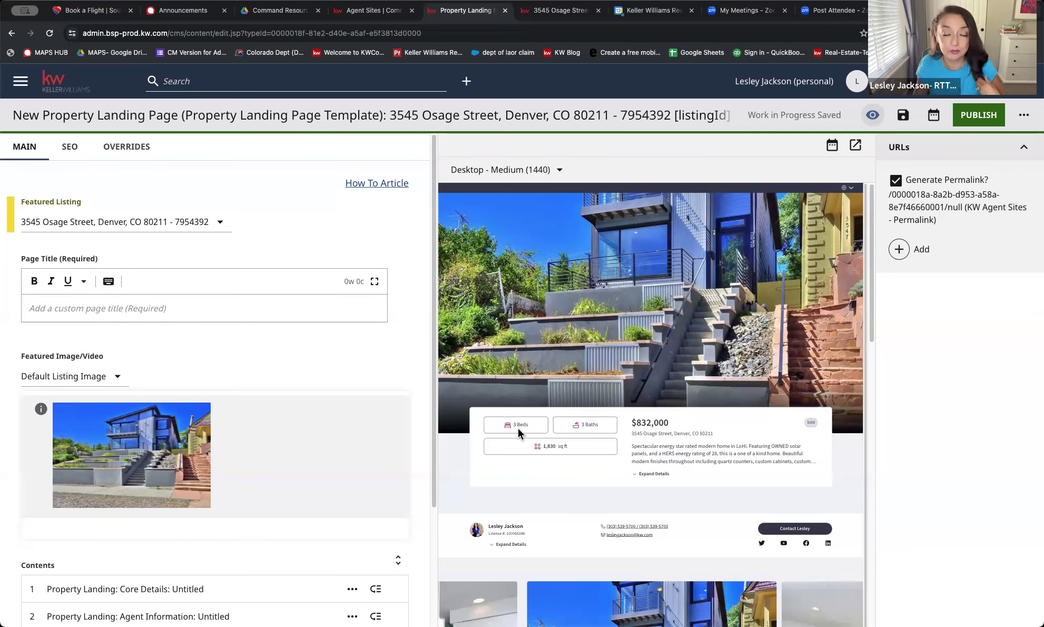
{"action": "scroll", "coordinate": [304, 408], "scroll_direction": "down", "scroll_amount": 3}
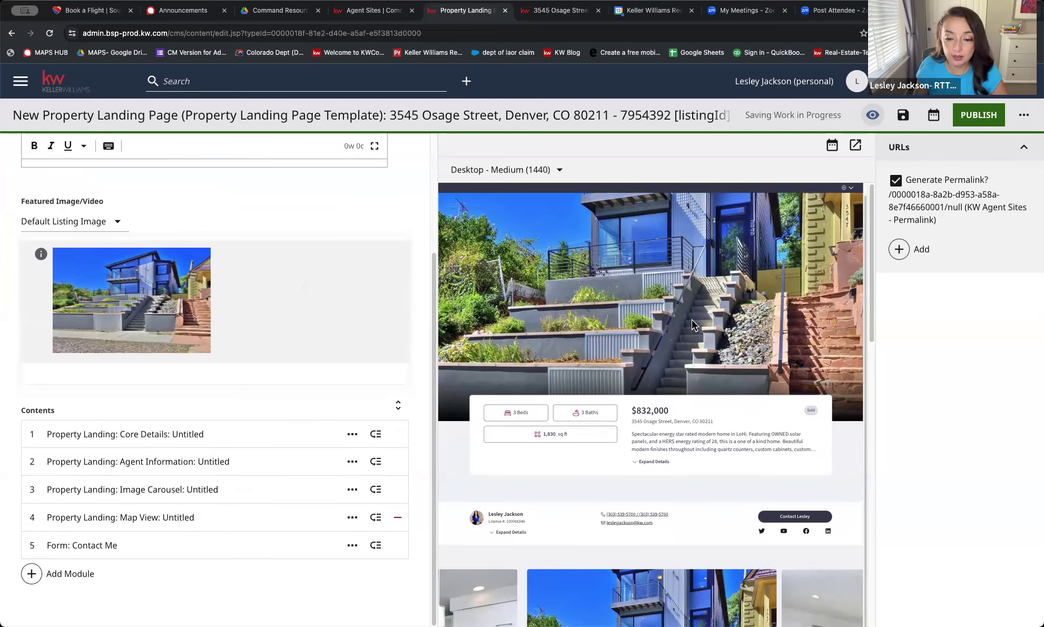
{"action": "scroll", "coordinate": [695, 325], "scroll_direction": "down", "scroll_amount": 5}
{"action": "scroll", "coordinate": [719, 318], "scroll_direction": "down", "scroll_amount": 3}
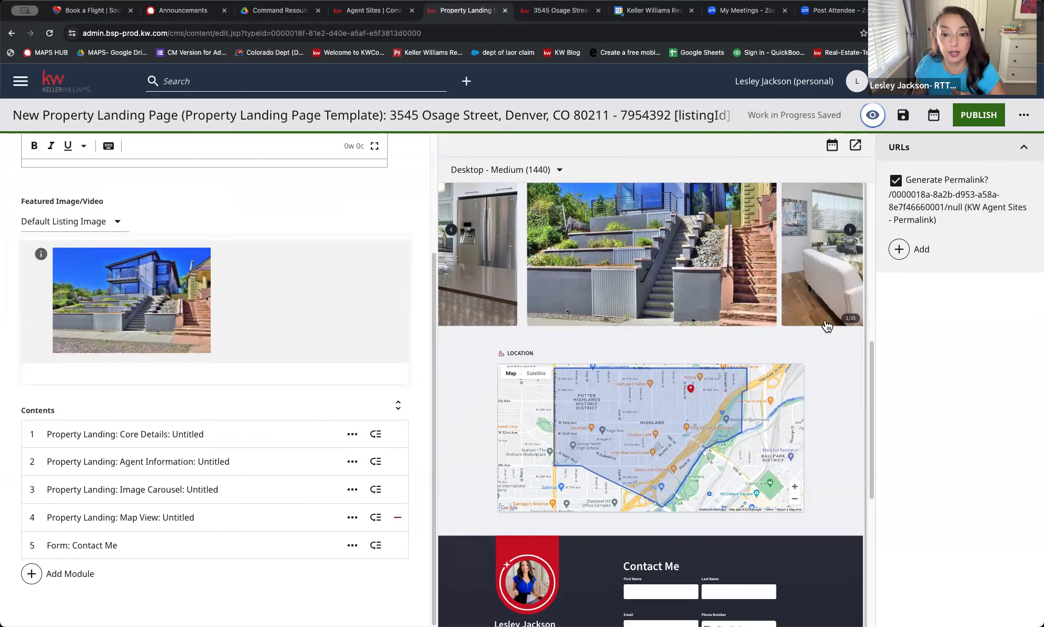
{"action": "scroll", "coordinate": [826, 324], "scroll_direction": "up", "scroll_amount": 1}
{"action": "scroll", "coordinate": [727, 316], "scroll_direction": "up", "scroll_amount": 4}
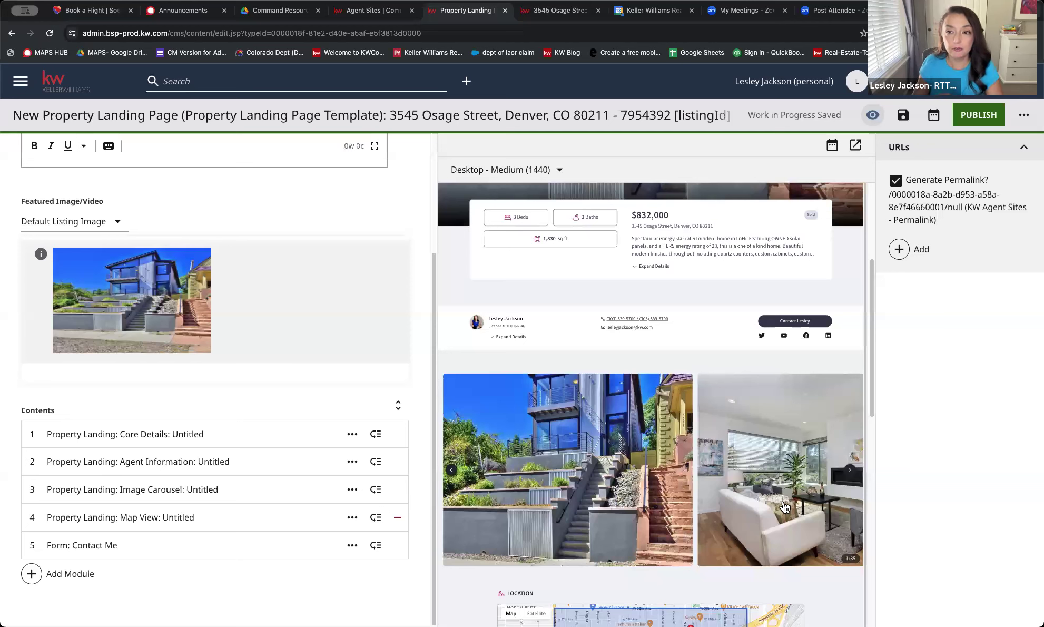
{"action": "scroll", "coordinate": [314, 405], "scroll_direction": "up", "scroll_amount": 3}
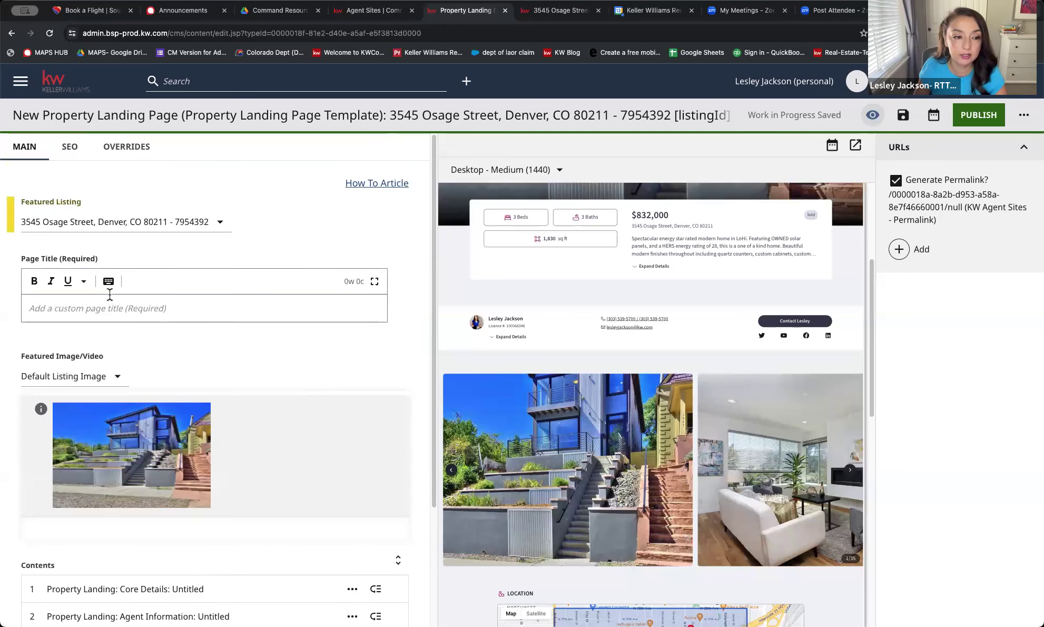
Enter the page title 'JUST LISTED IN HIGHLANDS, DENVER', correcting typos, and check the updated permalink
{"action": "left_click", "coordinate": [119, 307]}
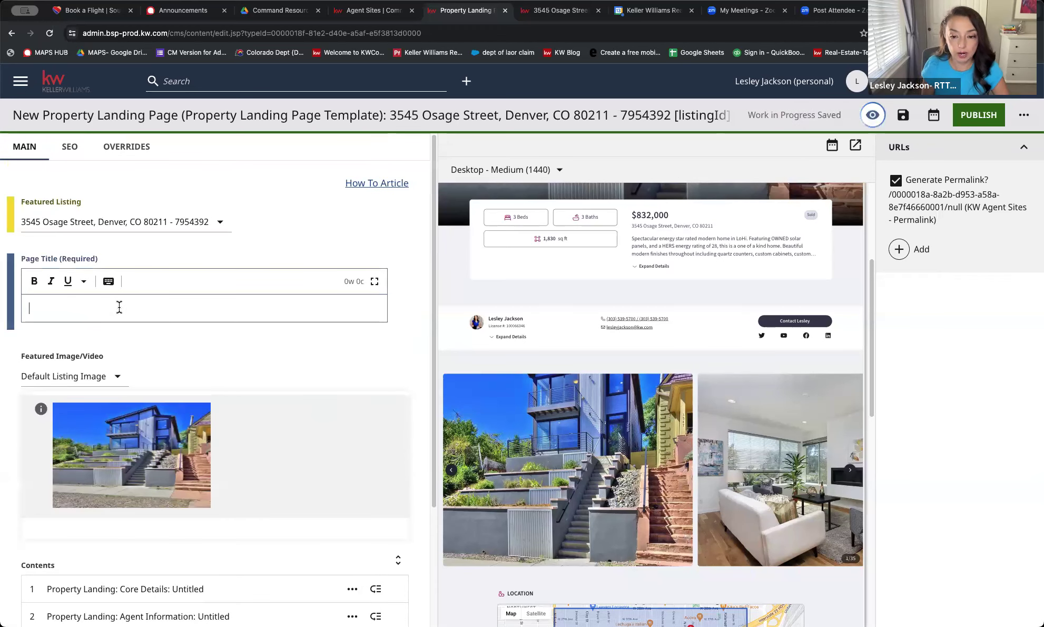
{"action": "type", "text": "JUST LISTED IN H"}
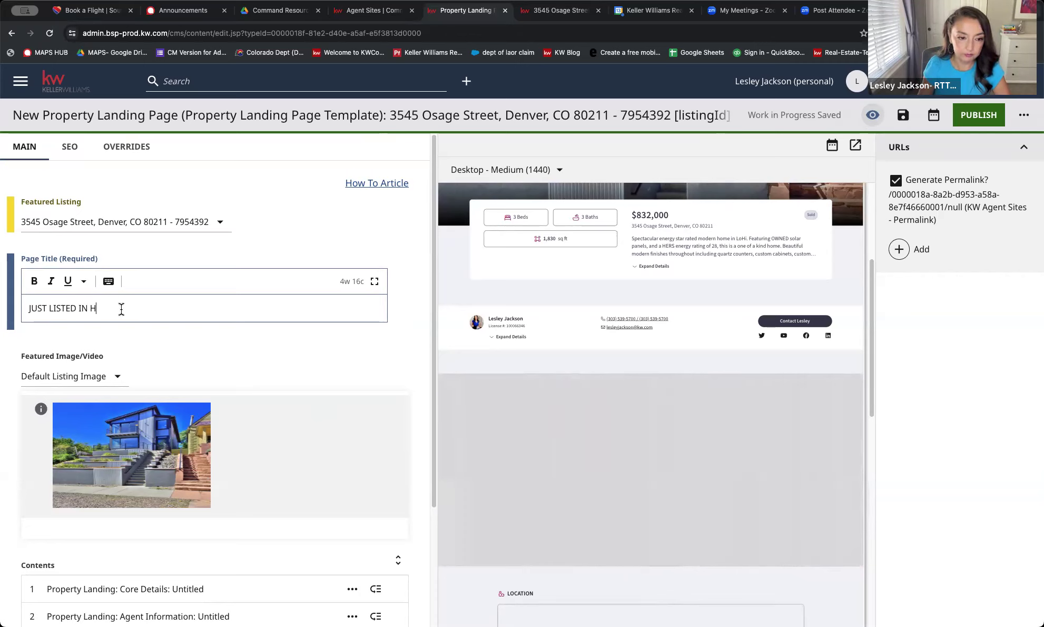
{"action": "type", "text": "IGH"}
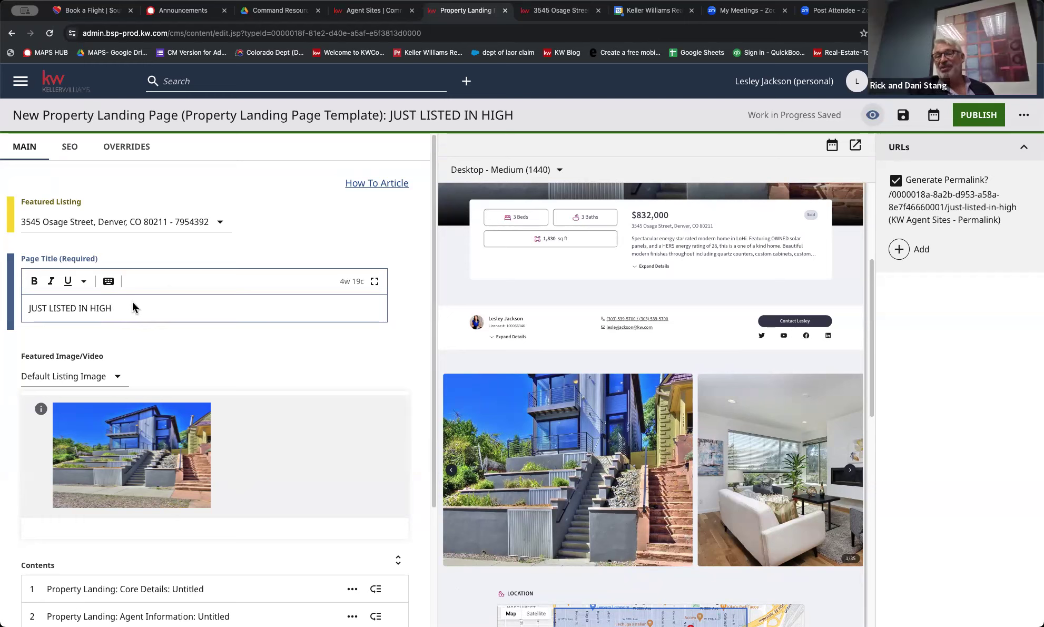
{"action": "left_click", "coordinate": [213, 300]}
{"action": "key", "text": "BackSpace"}
{"action": "key", "text": "BackSpace"}
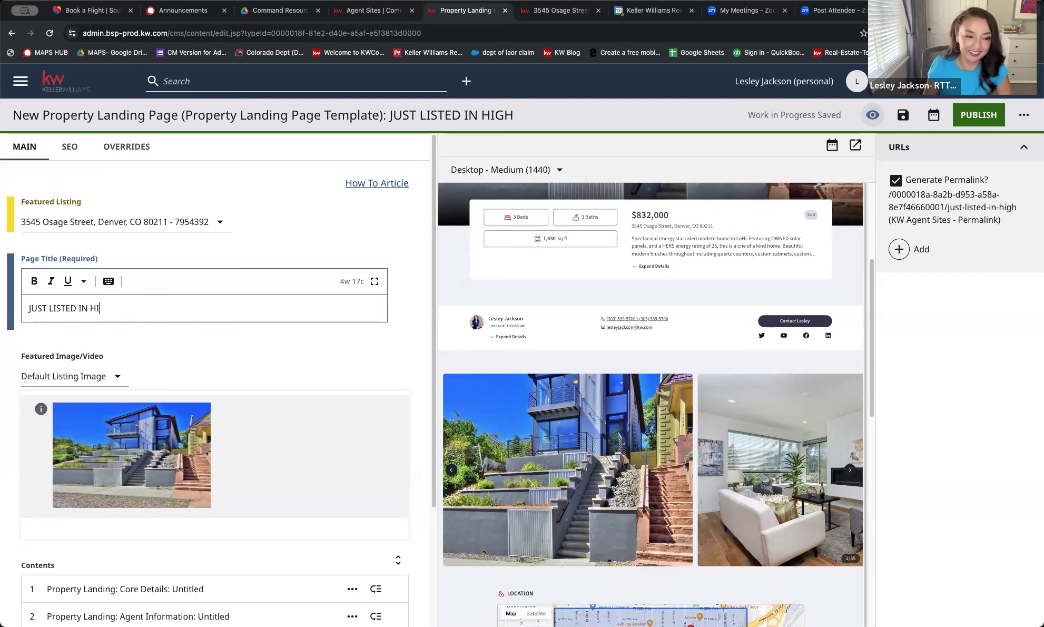
{"action": "type", "text": "G"}
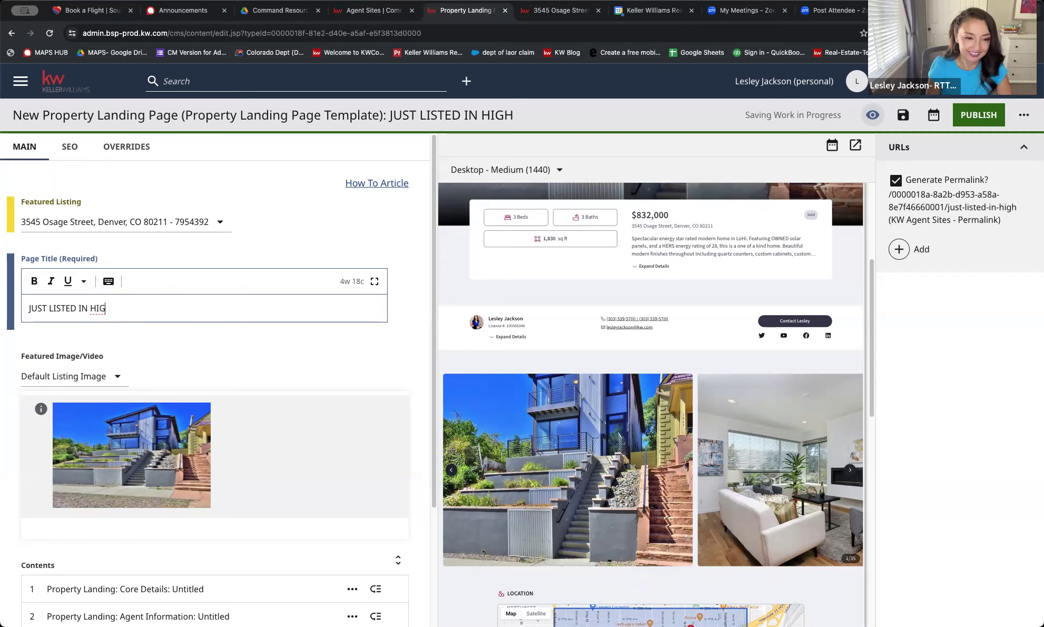
{"action": "type", "text": "HLANDS"}
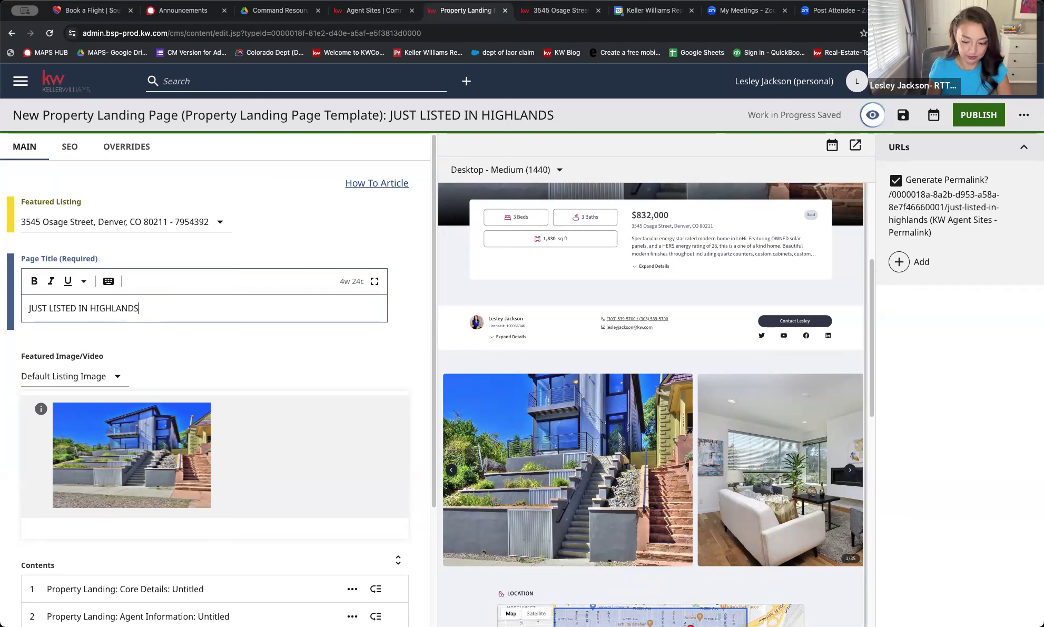
{"action": "type", "text": ", DENVER"}
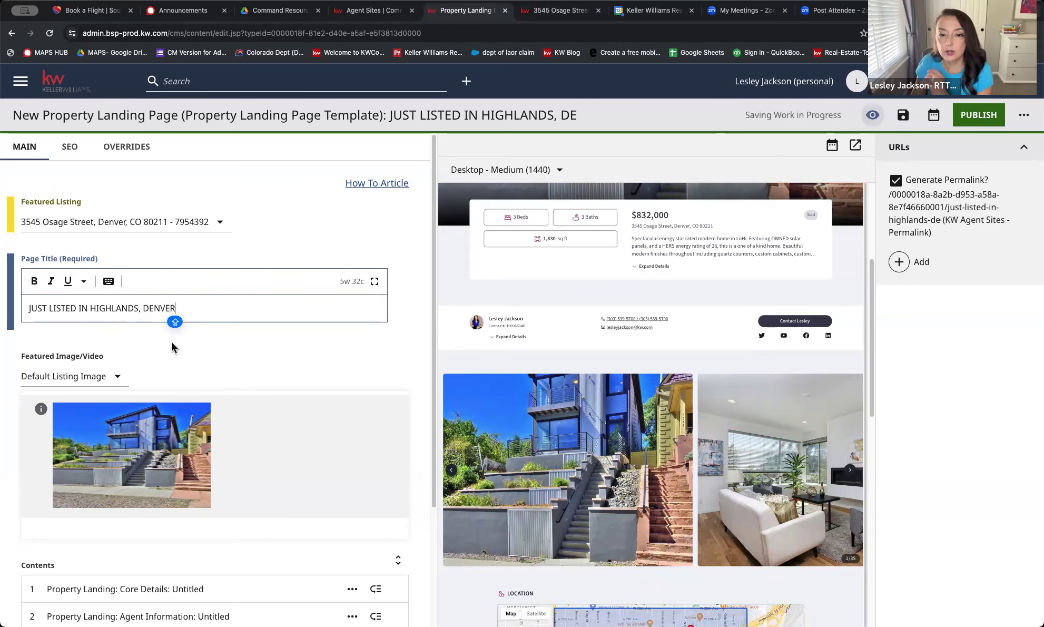
{"action": "scroll", "coordinate": [173, 347], "scroll_direction": "down", "scroll_amount": 1}
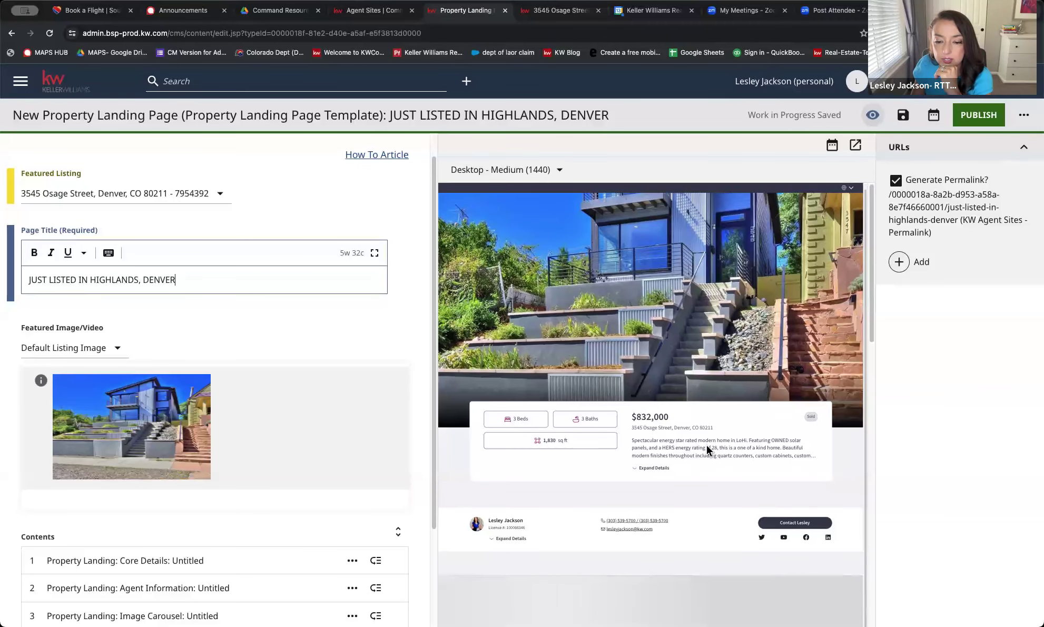
{"action": "scroll", "coordinate": [707, 449], "scroll_direction": "down", "scroll_amount": 12}
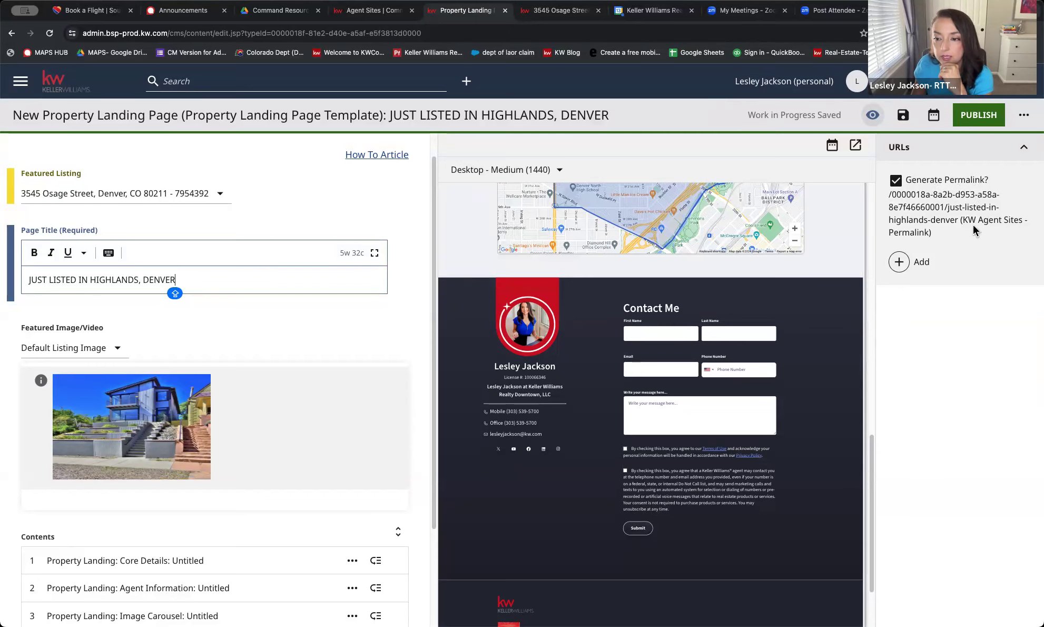
{"action": "scroll", "coordinate": [246, 415], "scroll_direction": "down", "scroll_amount": 3}
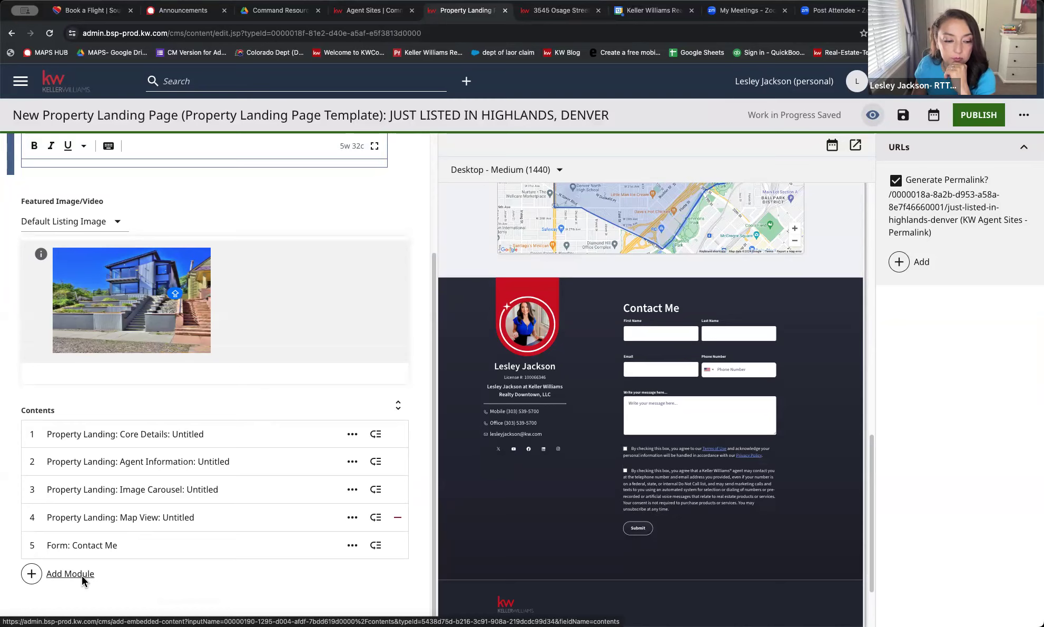
Add a Property Landing: Virtual Tour module and put the cursor in its Virtual Tour URL field
{"action": "left_click", "coordinate": [49, 573]}
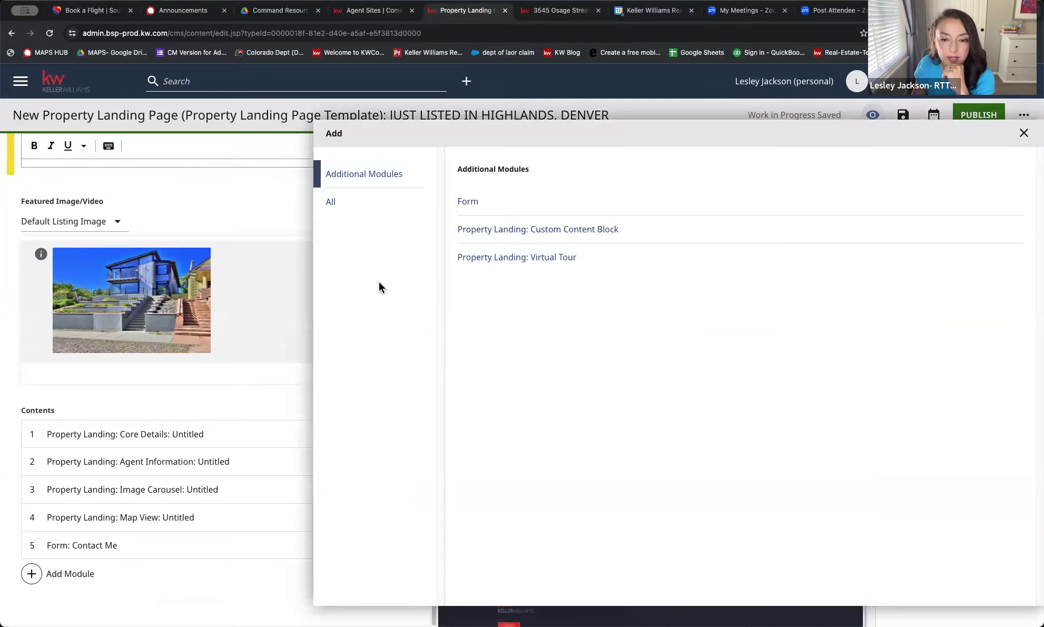
{"action": "left_click", "coordinate": [490, 257]}
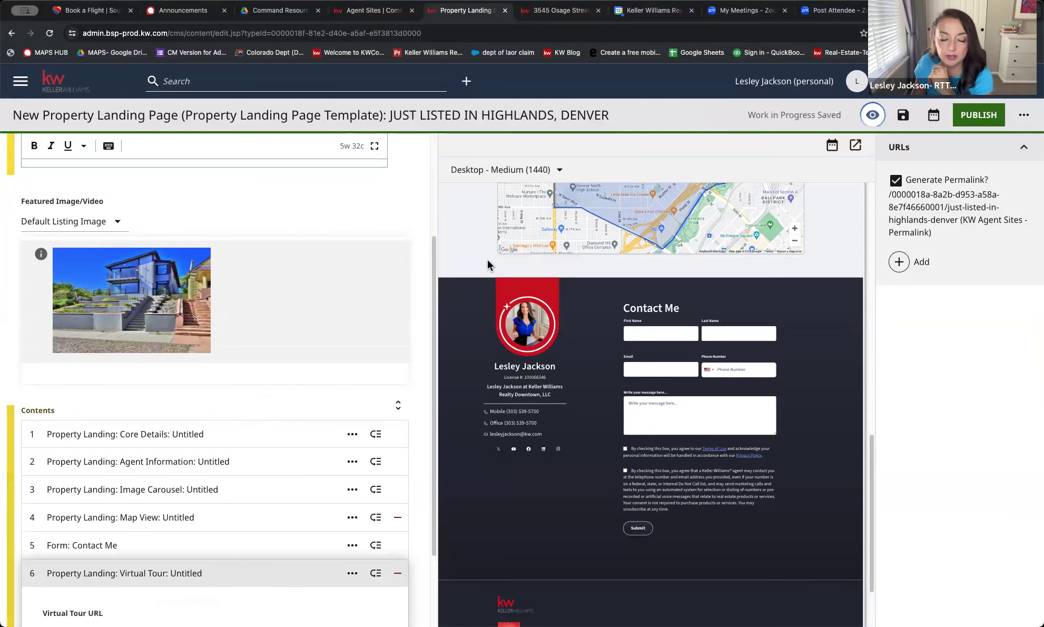
{"action": "scroll", "coordinate": [321, 414], "scroll_direction": "down", "scroll_amount": 2}
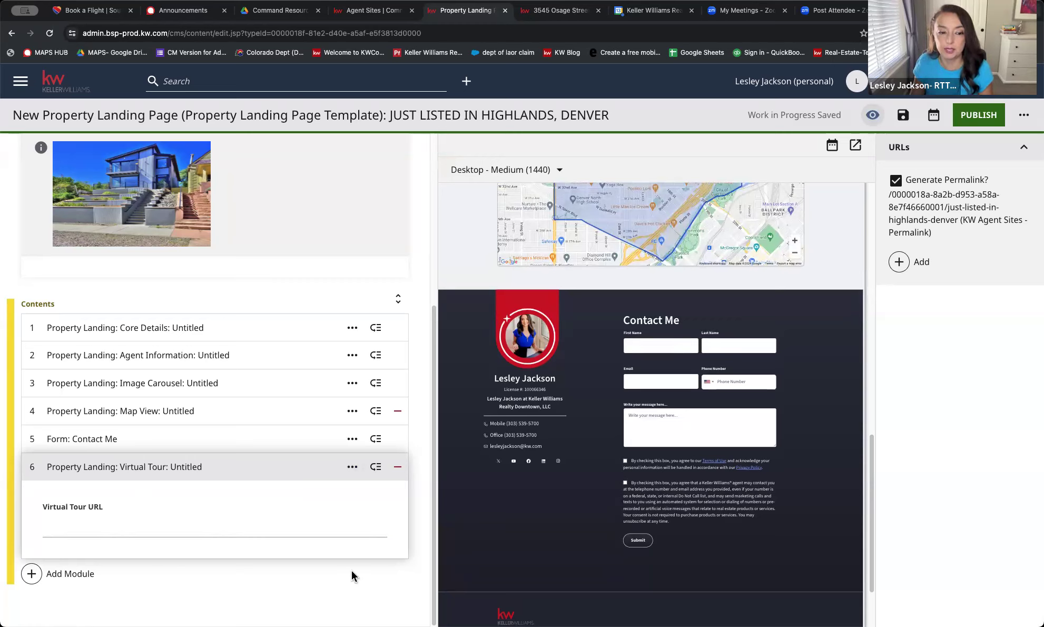
{"action": "scroll", "coordinate": [612, 438], "scroll_direction": "up", "scroll_amount": 1}
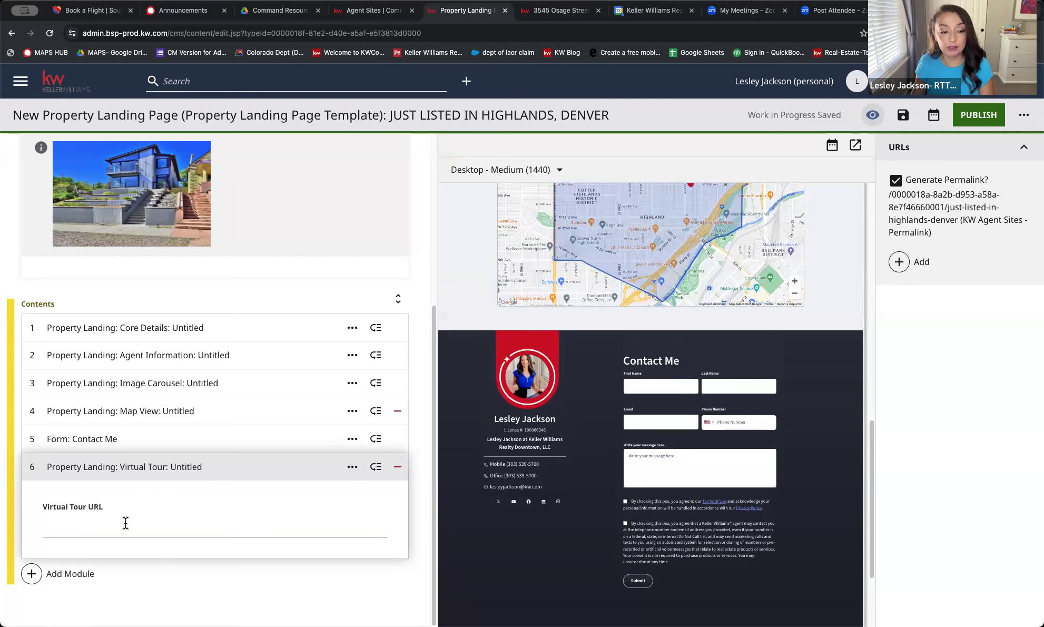
{"action": "left_click", "coordinate": [81, 527]}
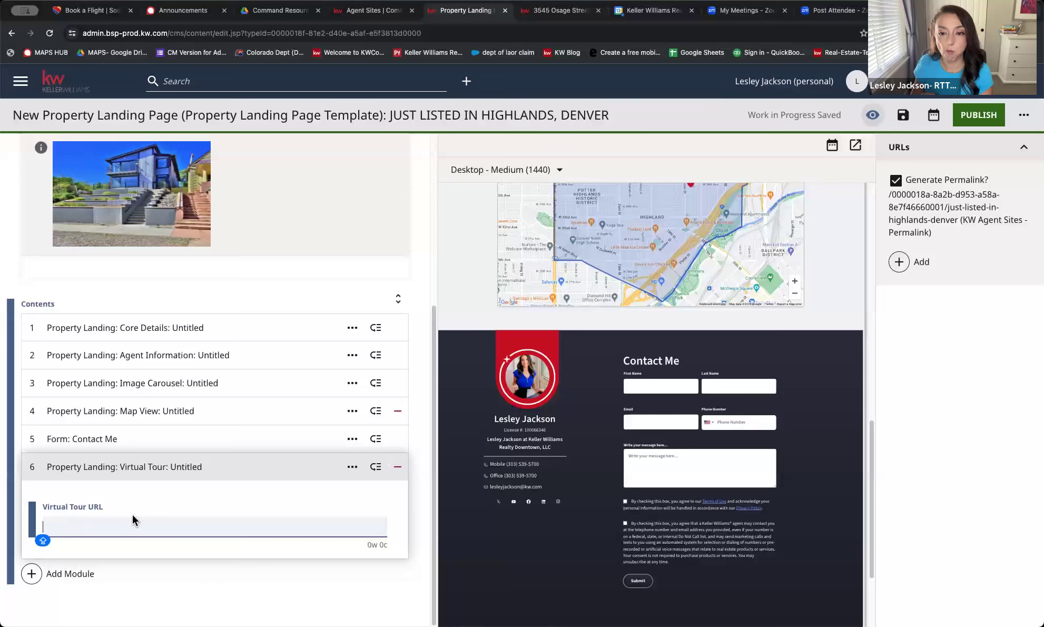
Remove the Virtual Tour module and expand the Core Details module's settings
{"action": "left_click", "coordinate": [398, 466]}
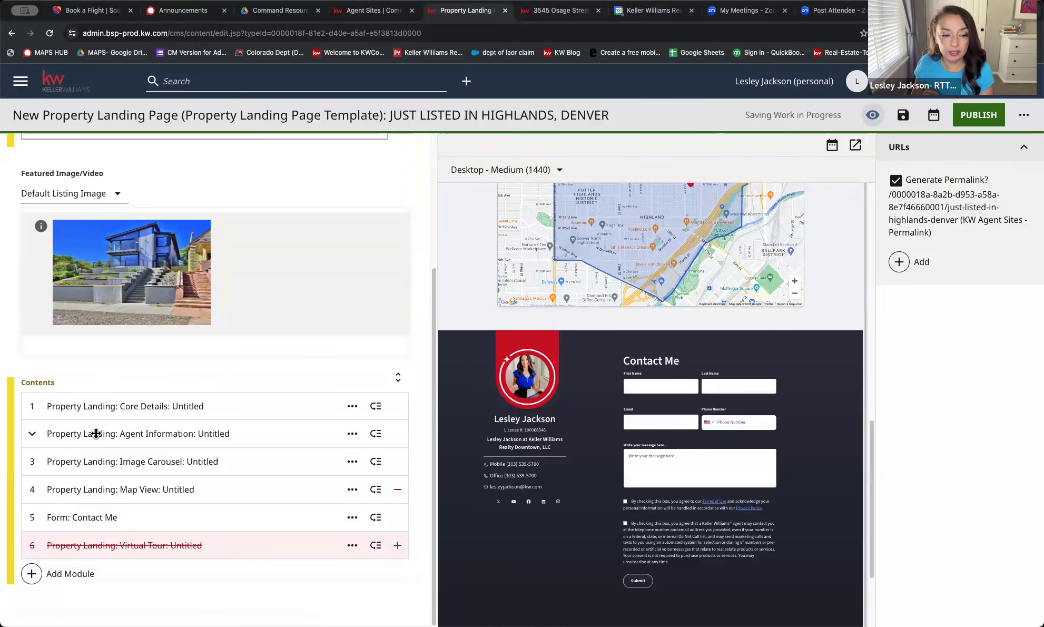
{"action": "left_click", "coordinate": [108, 406]}
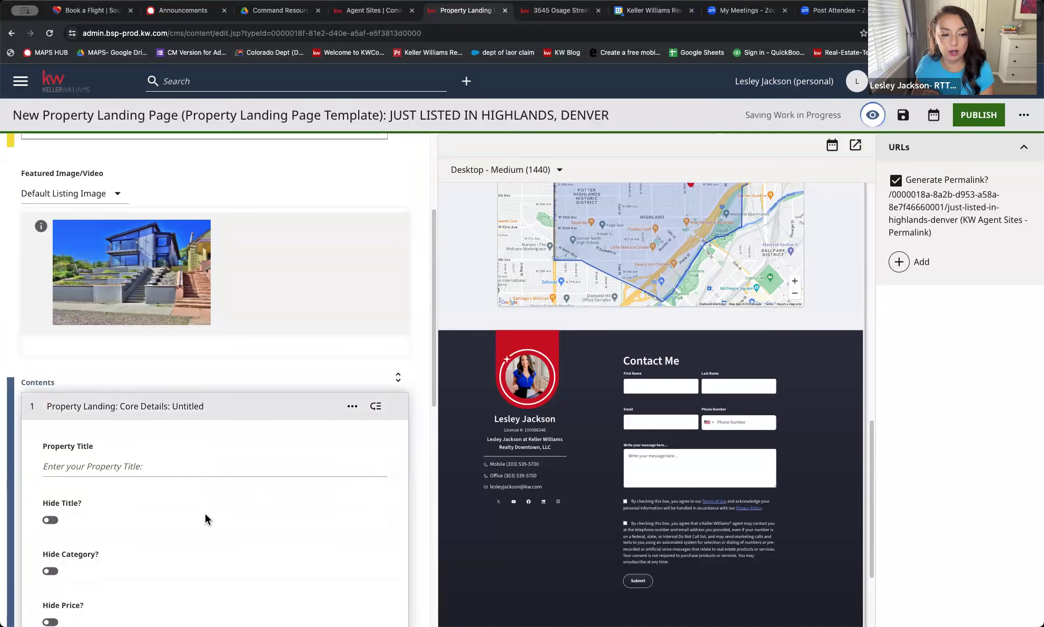
{"action": "scroll", "coordinate": [206, 515], "scroll_direction": "down", "scroll_amount": 3}
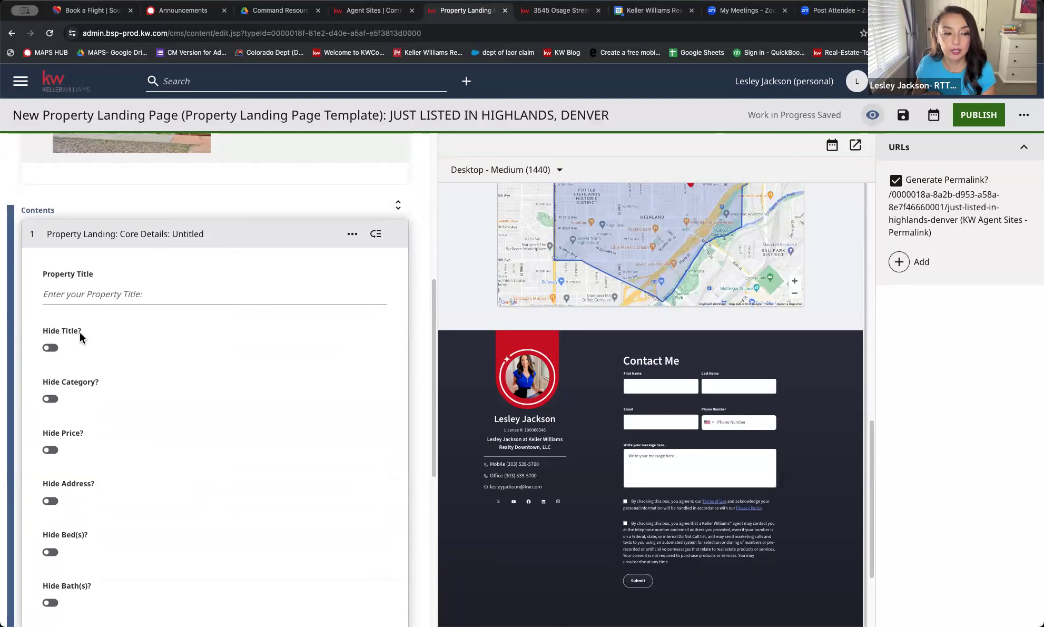
{"action": "scroll", "coordinate": [78, 410], "scroll_direction": "down", "scroll_amount": 2}
{"action": "scroll", "coordinate": [77, 409], "scroll_direction": "up", "scroll_amount": 2}
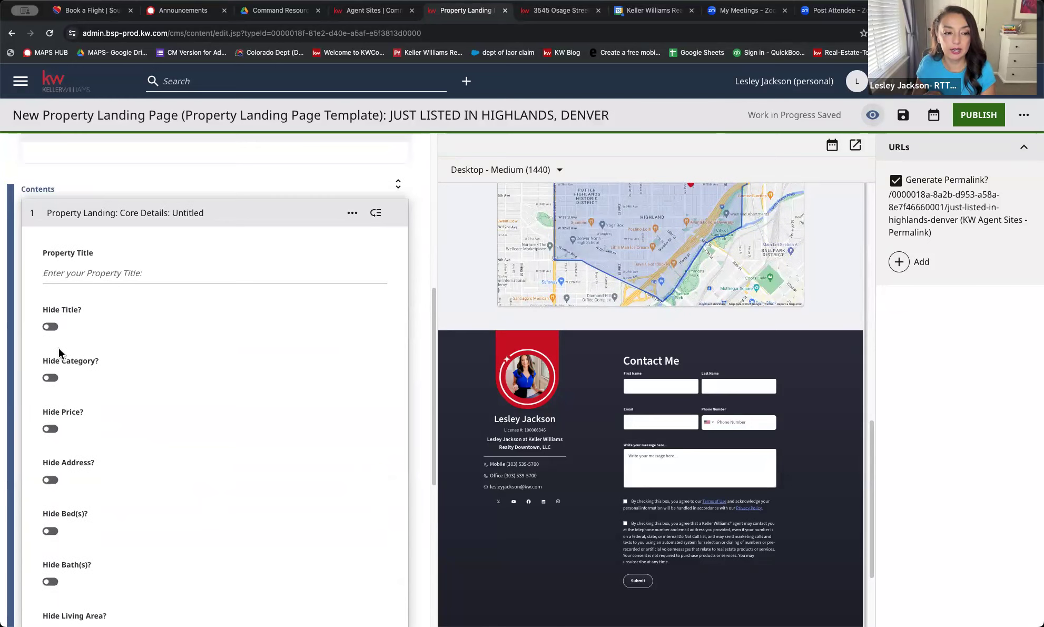
{"action": "scroll", "coordinate": [57, 413], "scroll_direction": "down", "scroll_amount": 2}
{"action": "scroll", "coordinate": [60, 409], "scroll_direction": "down", "scroll_amount": 3}
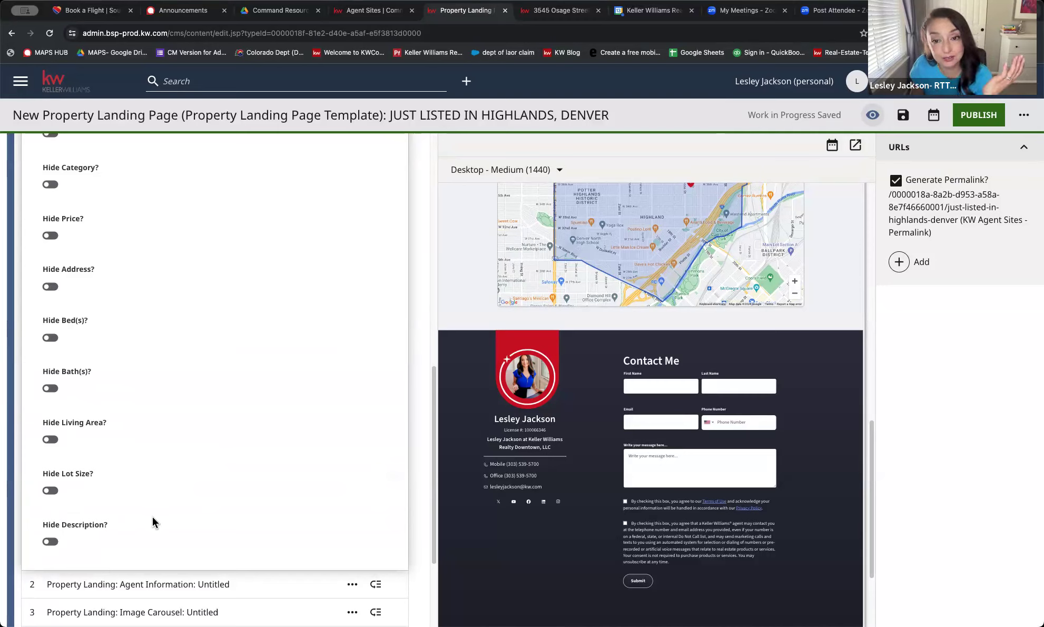
{"action": "scroll", "coordinate": [152, 516], "scroll_direction": "down", "scroll_amount": 3}
Look through the Agent Information and Image Carousel modules, then expand Map View's settings
{"action": "left_click", "coordinate": [159, 440]}
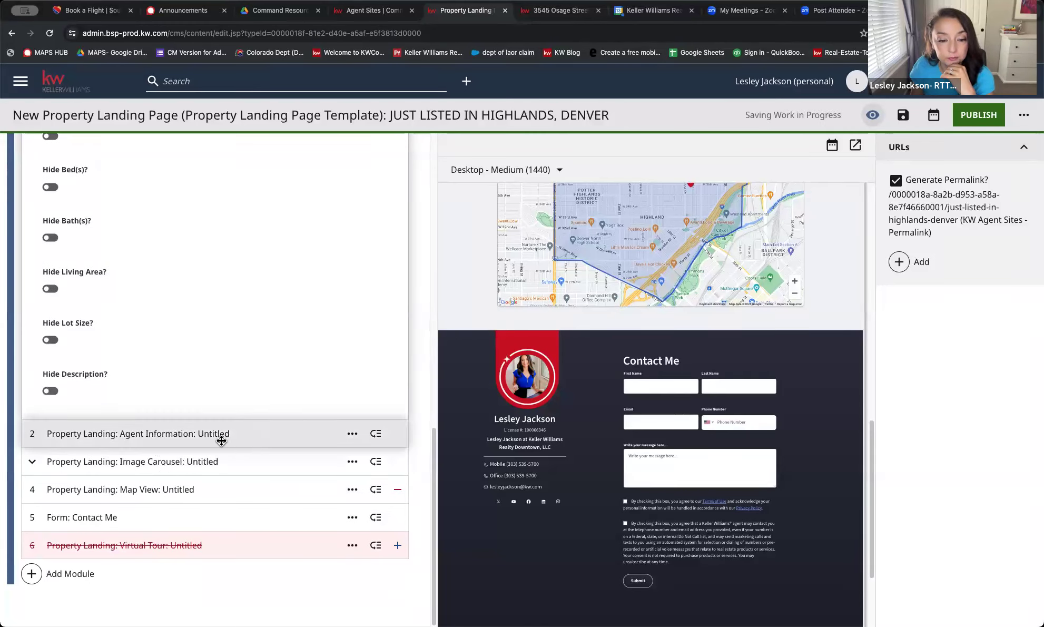
{"action": "left_click", "coordinate": [152, 437]}
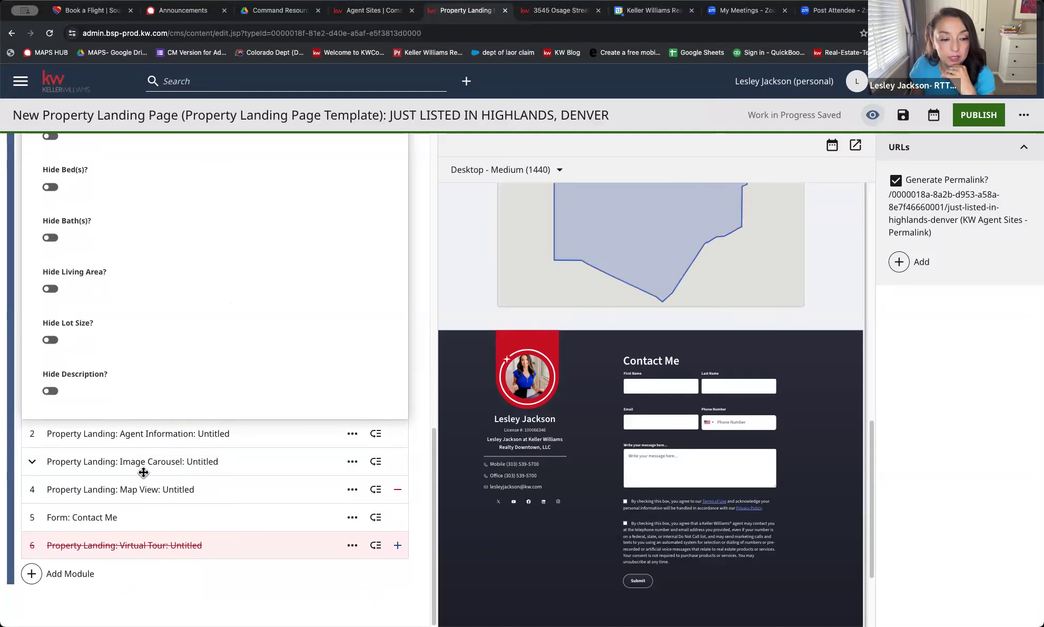
{"action": "left_click", "coordinate": [181, 462]}
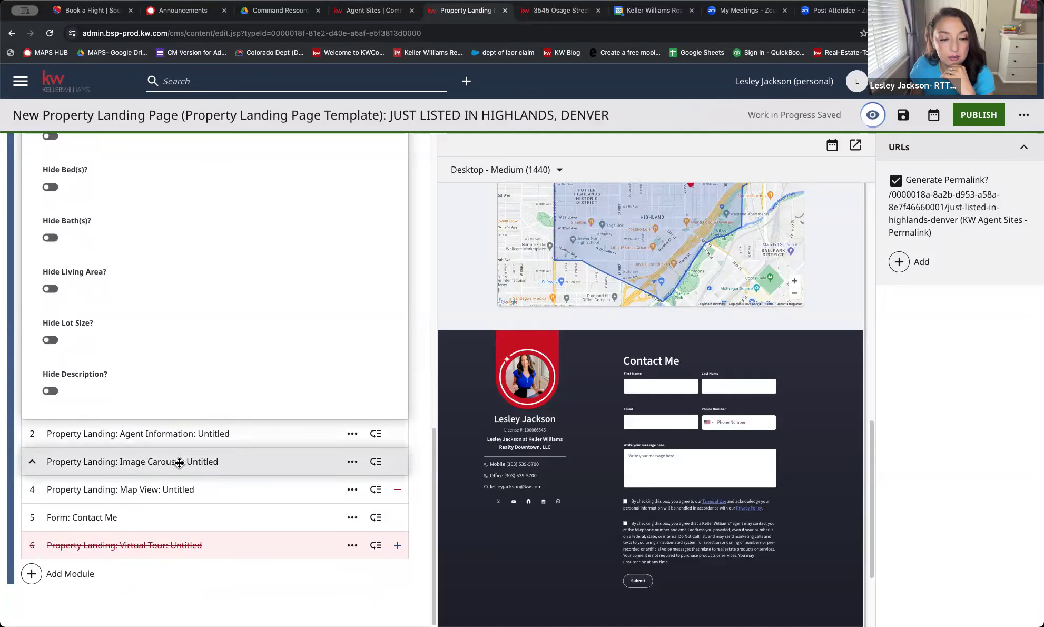
{"action": "left_click", "coordinate": [150, 490]}
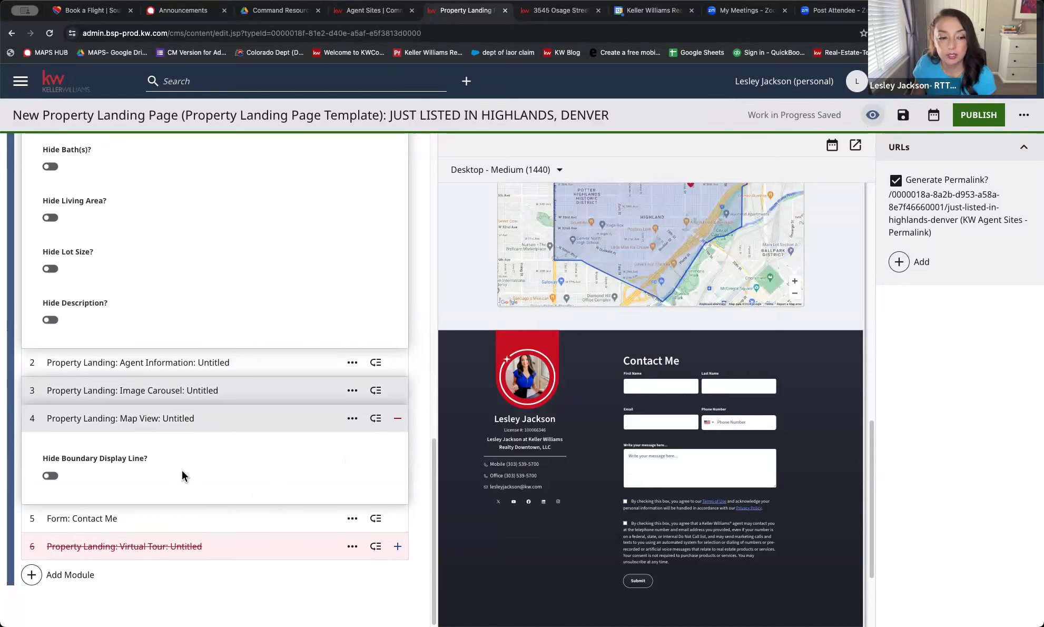
Toggle Hide Boundary Display Line, then remove the Map View module from the page
{"action": "left_click", "coordinate": [50, 476]}
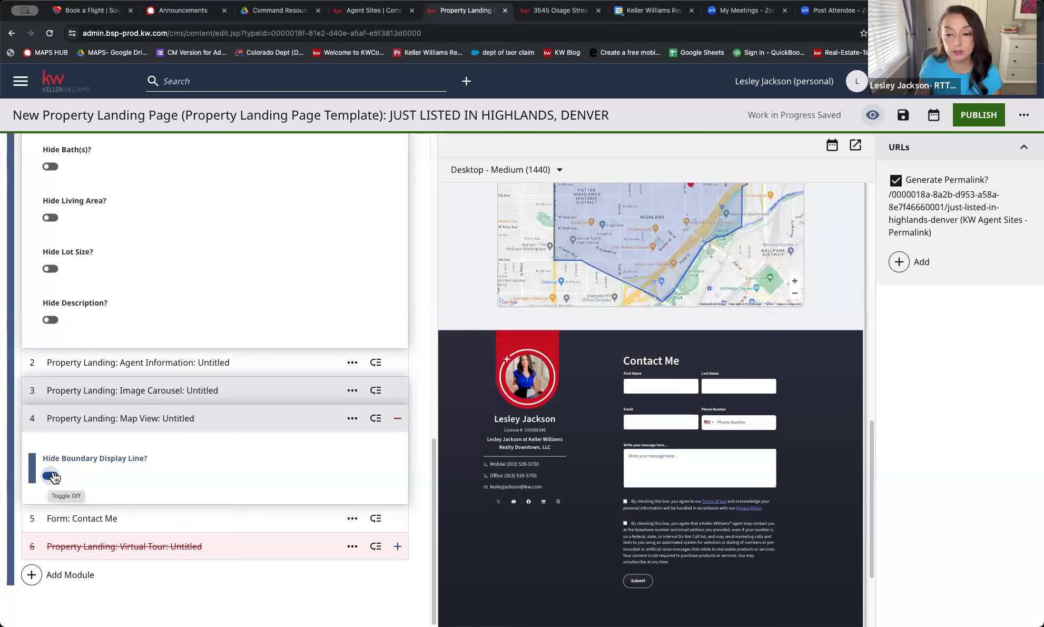
{"action": "scroll", "coordinate": [619, 437], "scroll_direction": "up", "scroll_amount": 4}
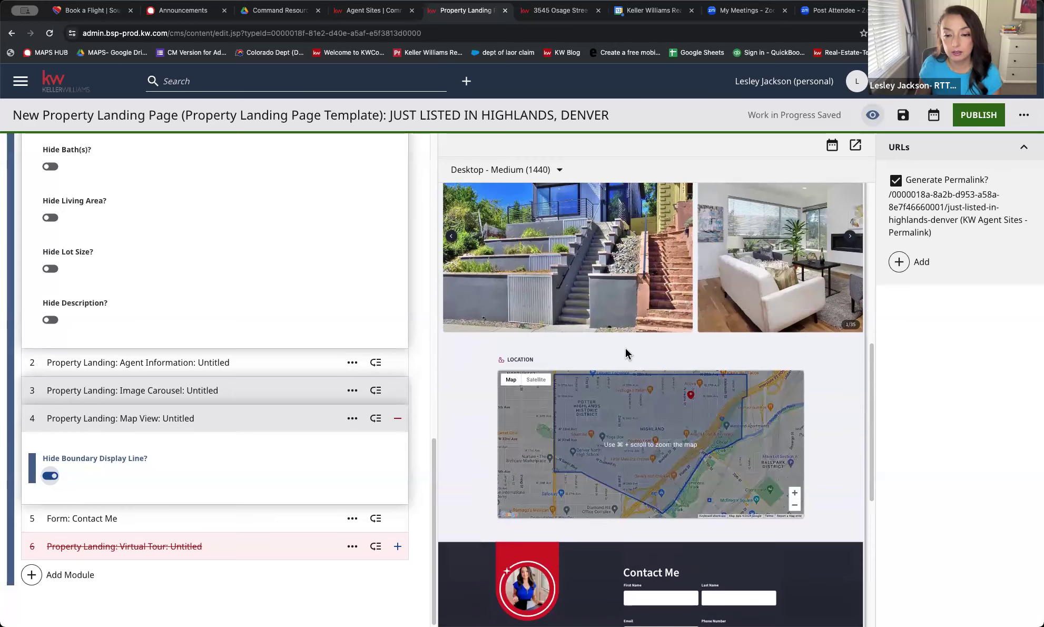
{"action": "scroll", "coordinate": [869, 366], "scroll_direction": "down", "scroll_amount": 4}
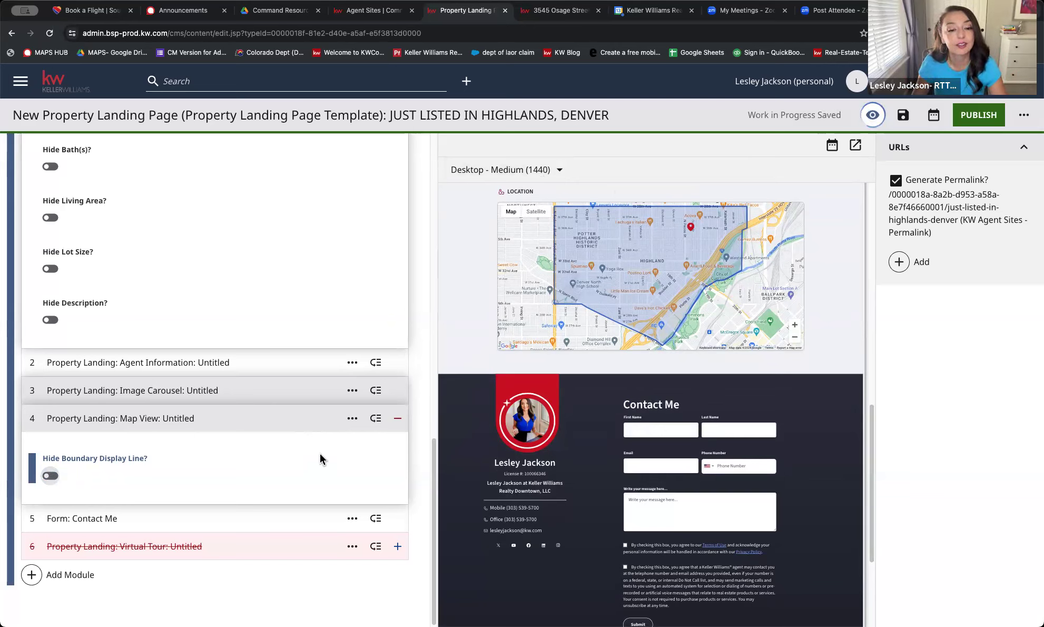
{"action": "left_click", "coordinate": [399, 419]}
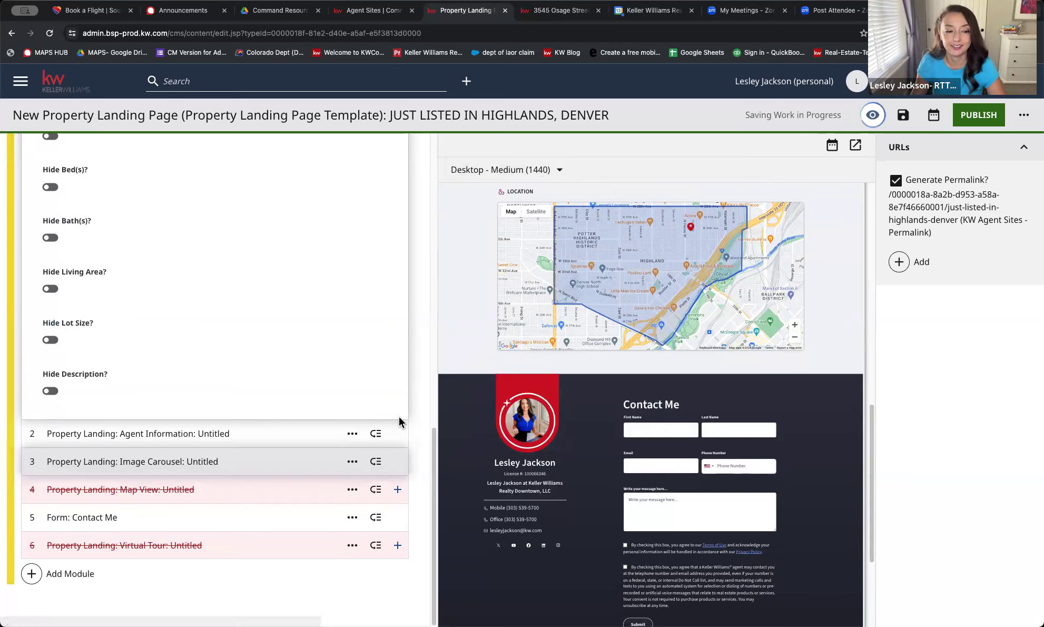
Publish the landing page and open its live just-listed-in-highlands-denver URL in a new tab
{"action": "left_click", "coordinate": [975, 117]}
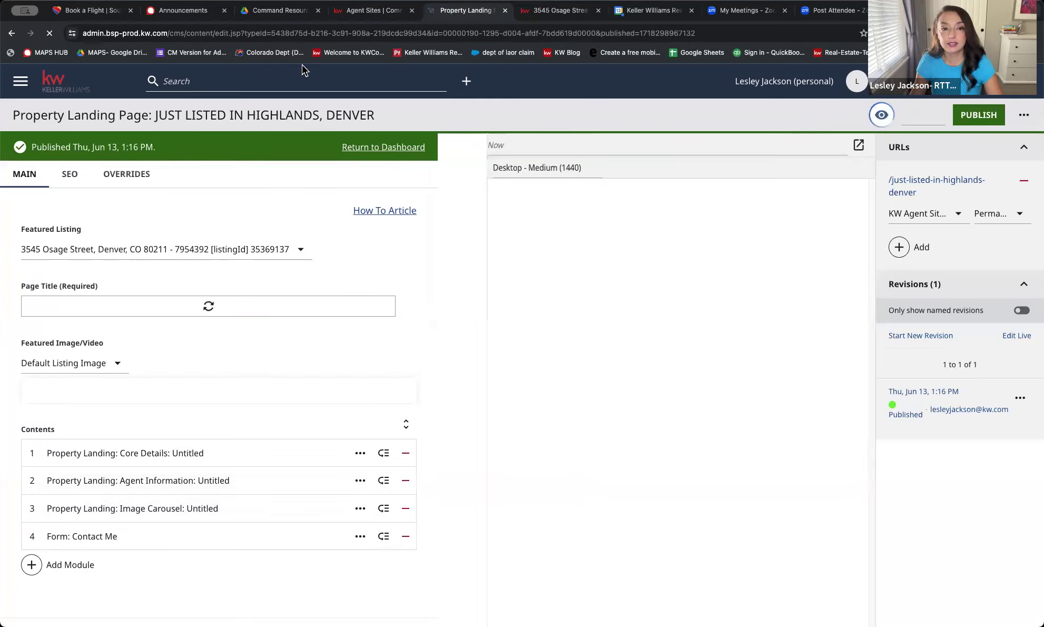
{"action": "left_click", "coordinate": [903, 191]}
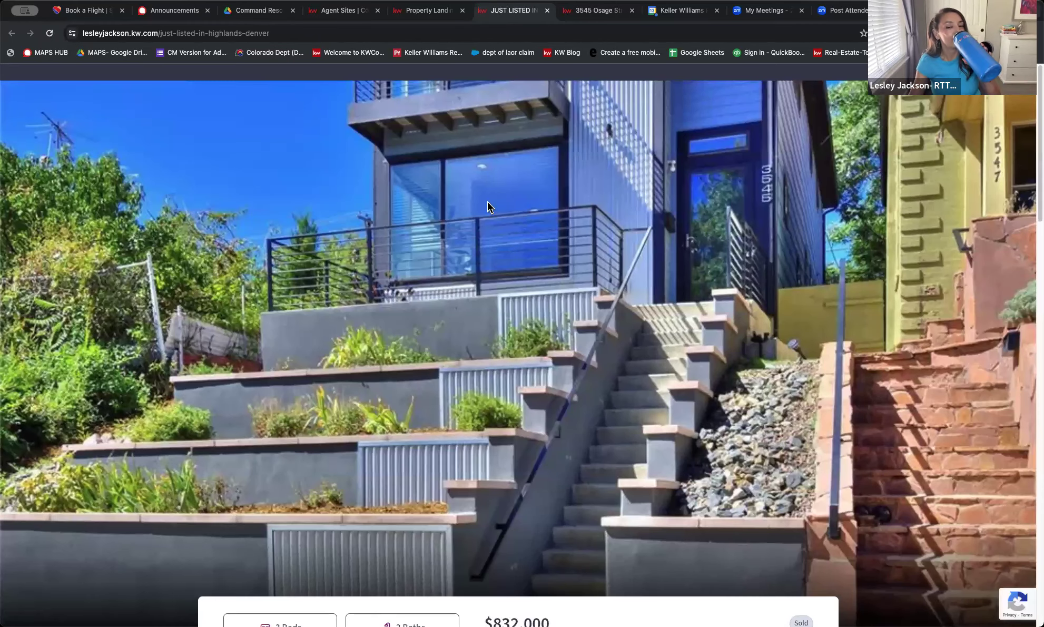
Fill the live form's first name, last name, email and phone fields with a test contact's details
{"action": "scroll", "coordinate": [486, 205], "scroll_direction": "down", "scroll_amount": 8}
{"action": "scroll", "coordinate": [486, 208], "scroll_direction": "down", "scroll_amount": 8}
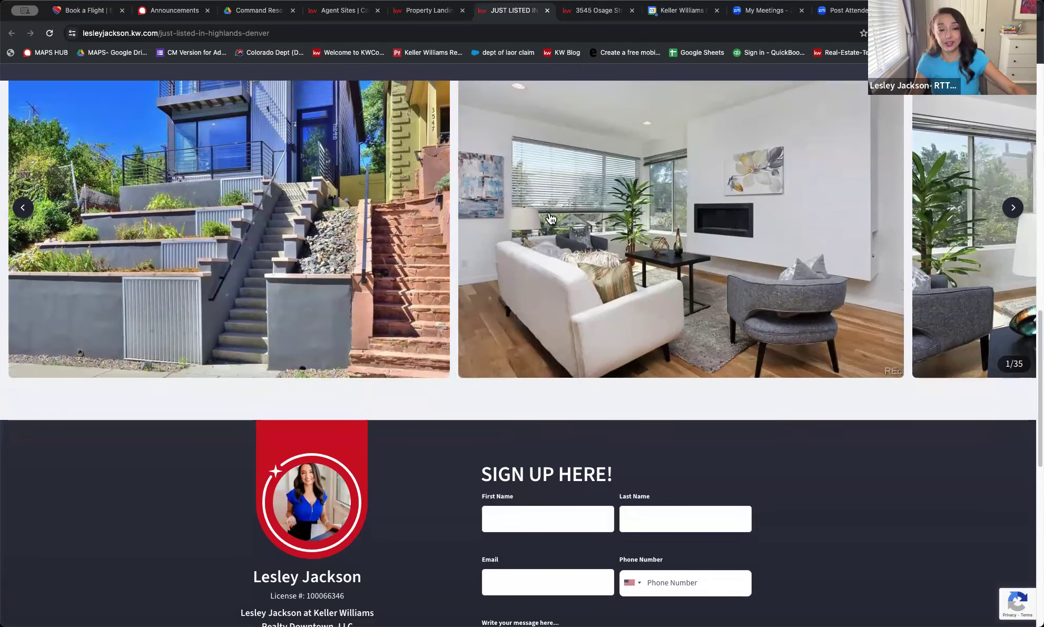
{"action": "scroll", "coordinate": [547, 300], "scroll_direction": "down", "scroll_amount": 3}
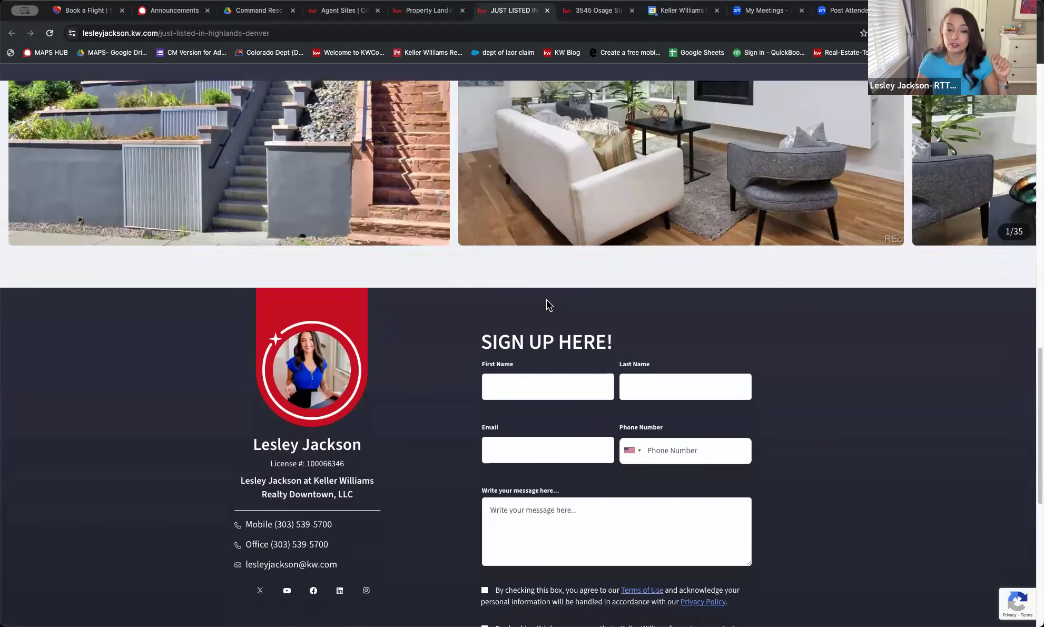
{"action": "left_click", "coordinate": [533, 390]}
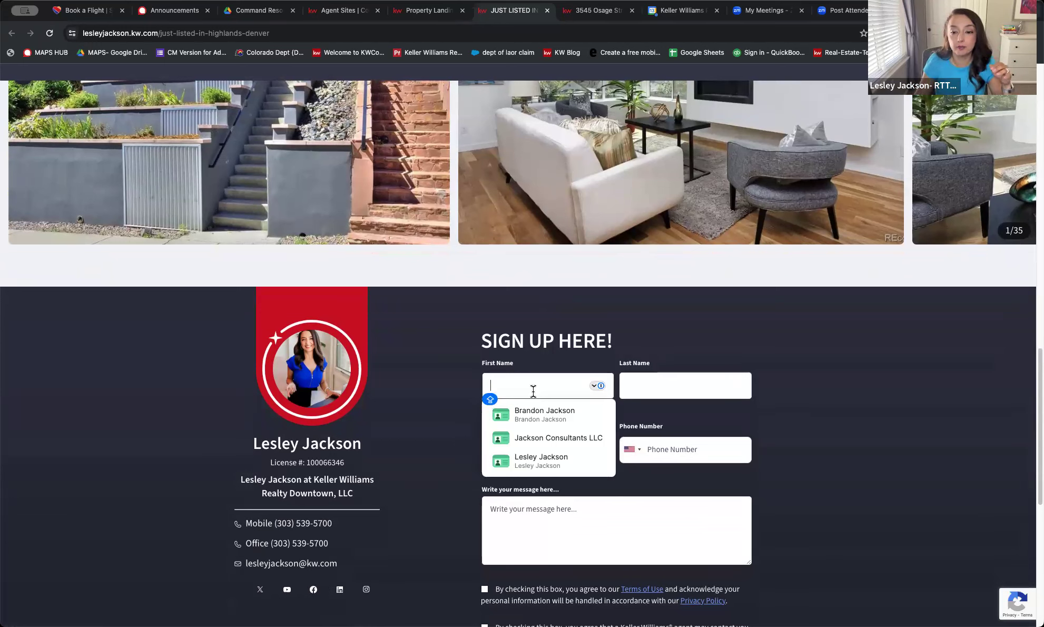
{"action": "left_click", "coordinate": [768, 335]}
{"action": "left_click", "coordinate": [531, 386]}
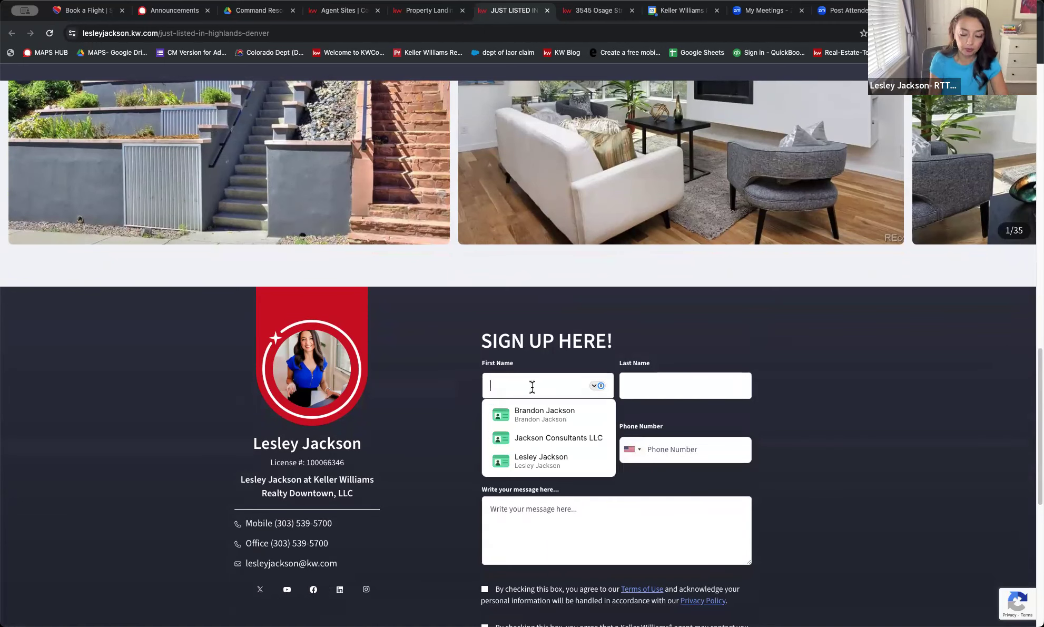
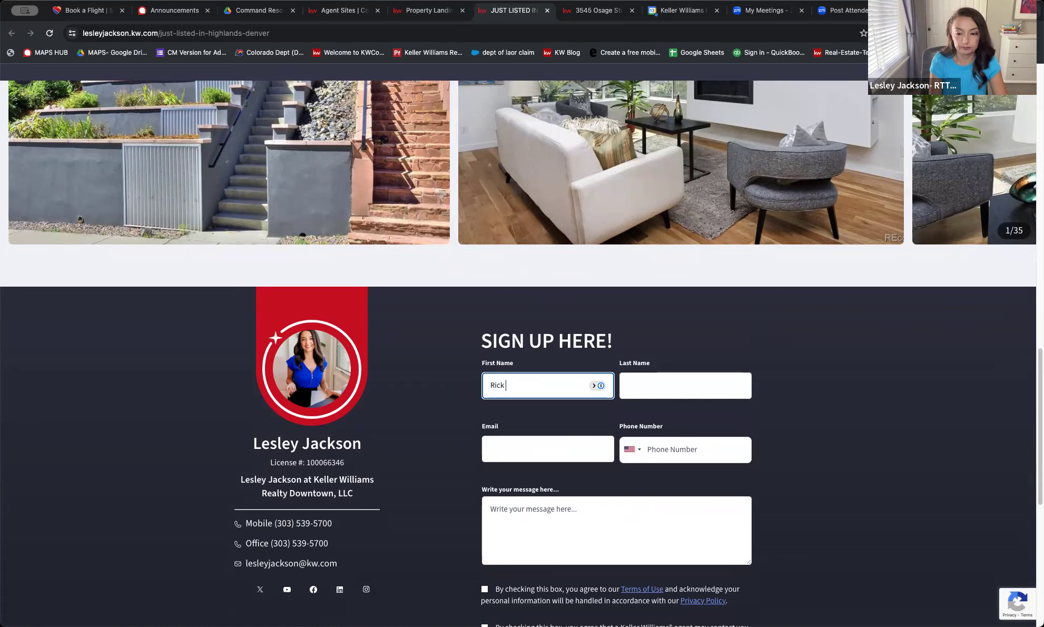
{"action": "key", "text": "Tab"}
{"action": "key", "text": "Tab"}
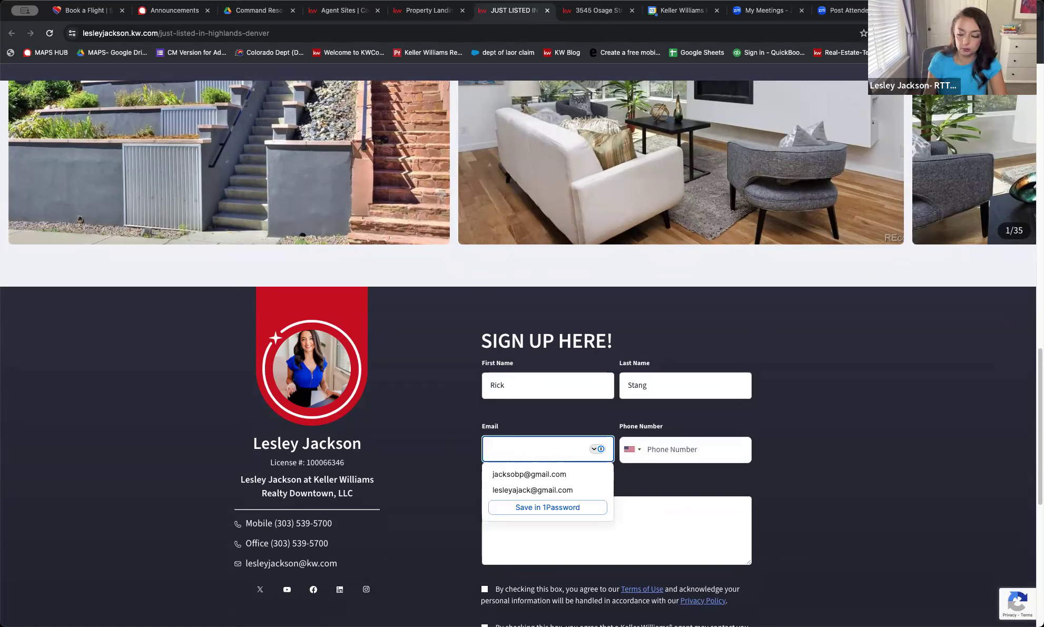
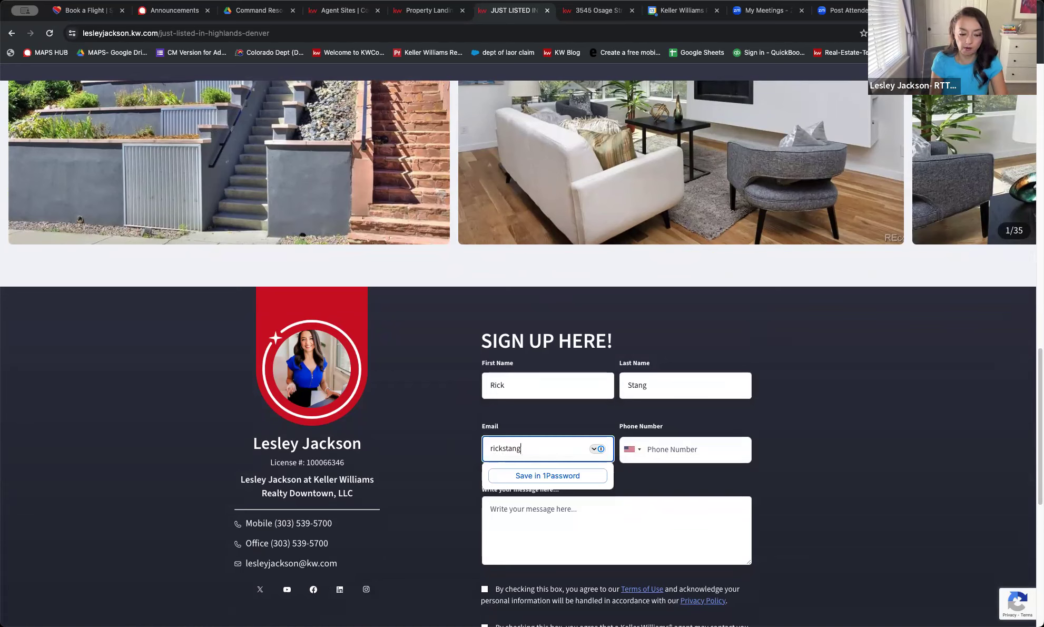
{"action": "key", "text": "Tab"}
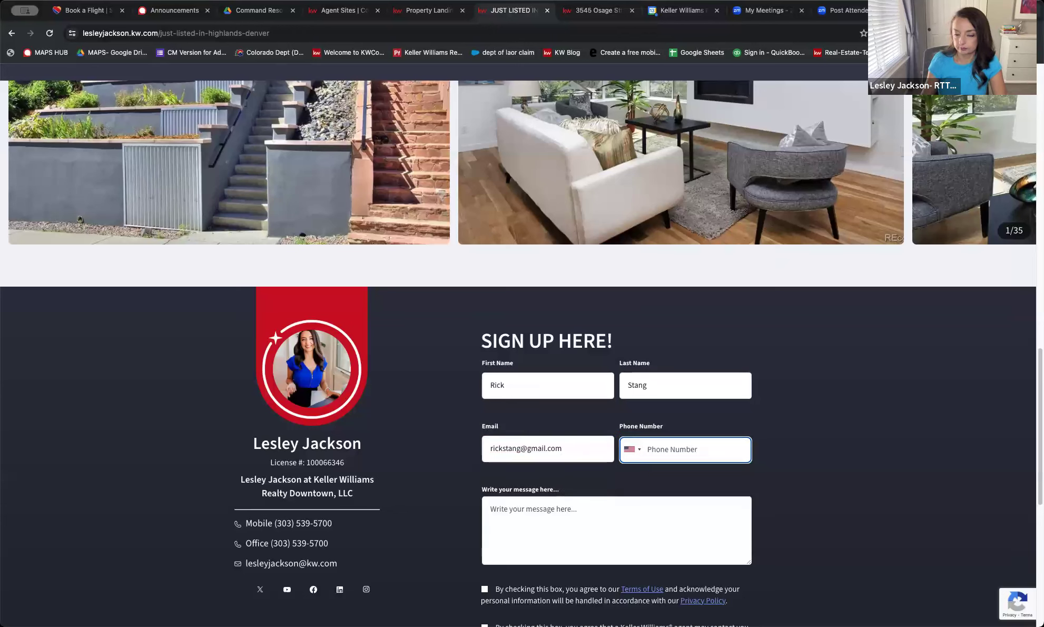
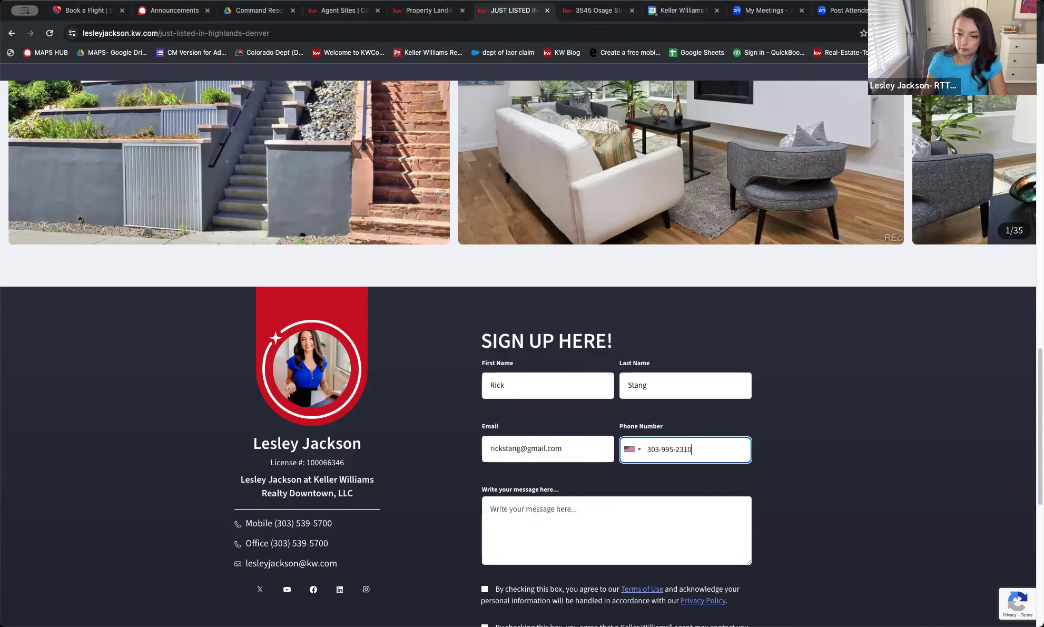
Write the message 'I am interested in this house please contact me!' in the message box
{"action": "left_click", "coordinate": [549, 520]}
{"action": "type", "text": "I am interested in this house p"}
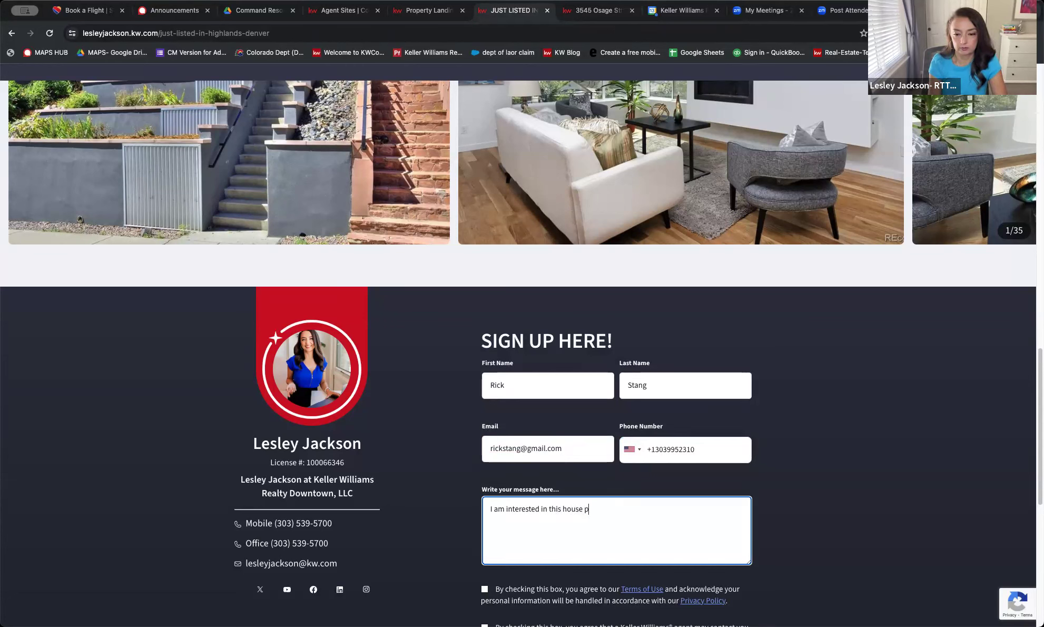
{"action": "type", "text": "act me!"}
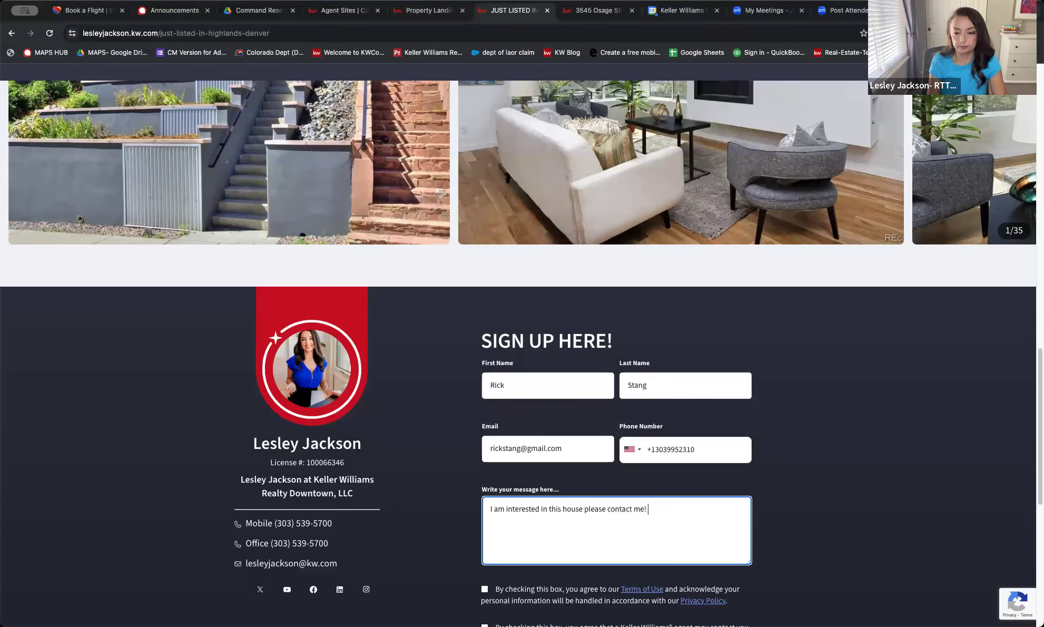
{"action": "scroll", "coordinate": [540, 433], "scroll_direction": "down", "scroll_amount": 4}
Tick both consent boxes, submit the inquiry and close the Thank You confirmation
{"action": "left_click", "coordinate": [484, 388]}
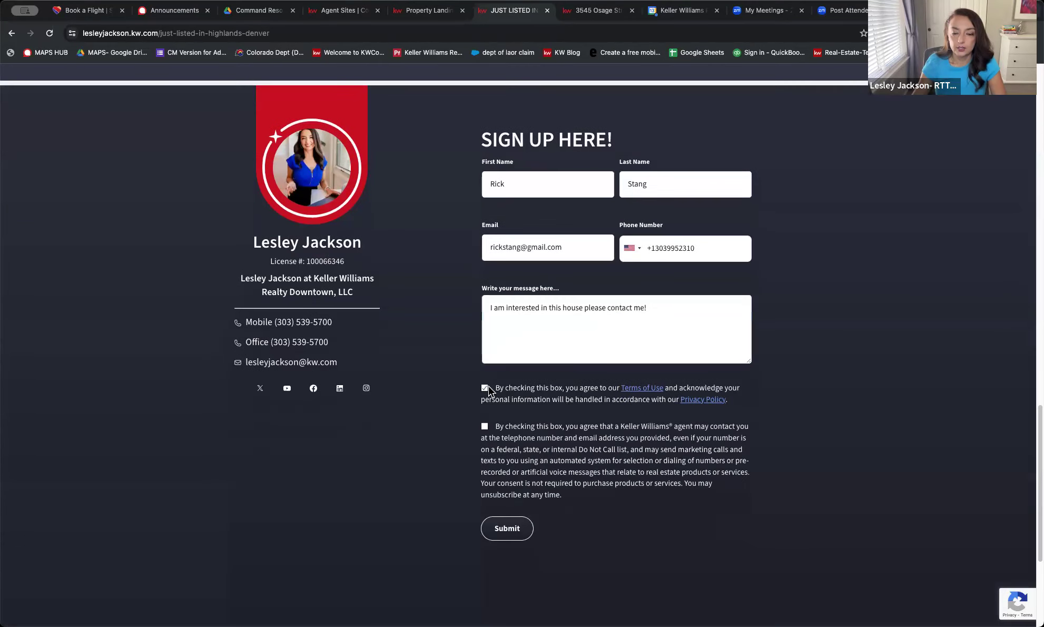
{"action": "left_click", "coordinate": [484, 426]}
{"action": "left_click", "coordinate": [507, 528]}
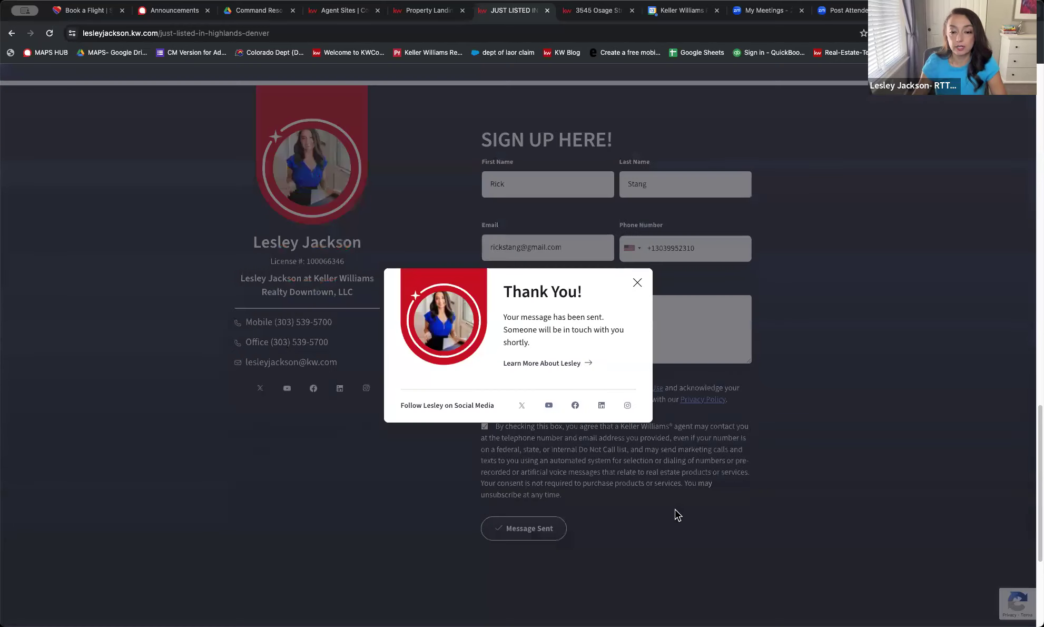
{"action": "left_click", "coordinate": [637, 282]}
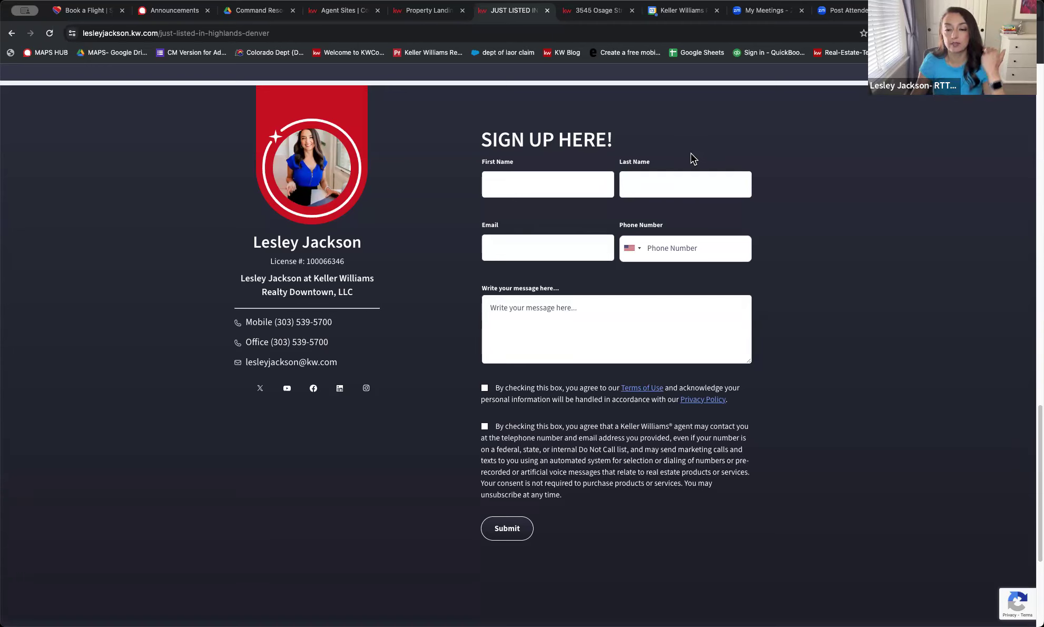
Return to the KW Command Manage My Website tab
{"action": "scroll", "coordinate": [835, 476], "scroll_direction": "up", "scroll_amount": 1}
{"action": "scroll", "coordinate": [839, 481], "scroll_direction": "up", "scroll_amount": 4}
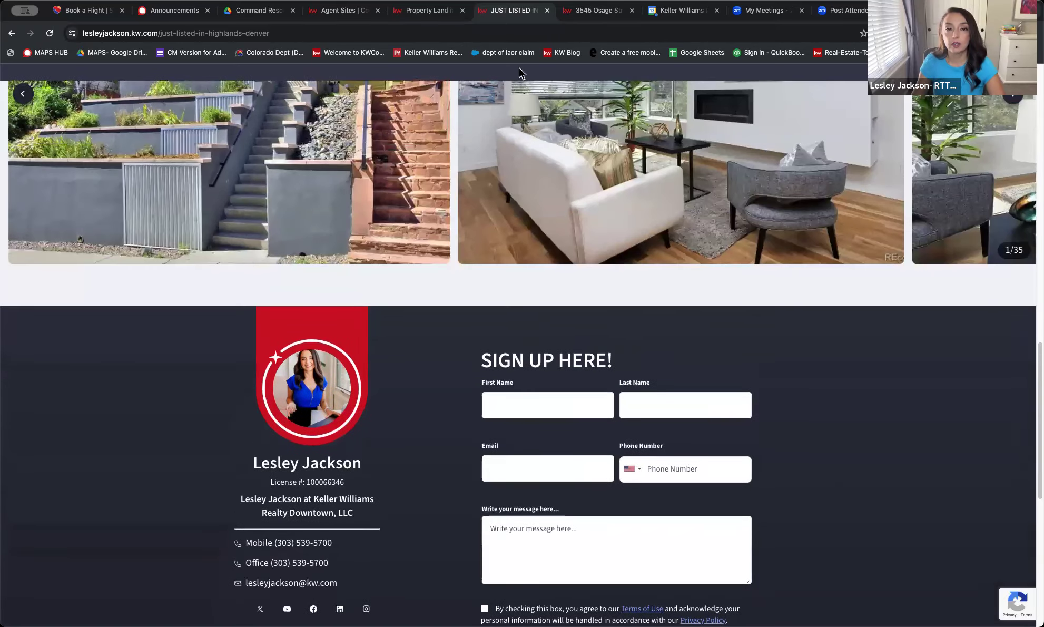
{"action": "left_click", "coordinate": [343, 12]}
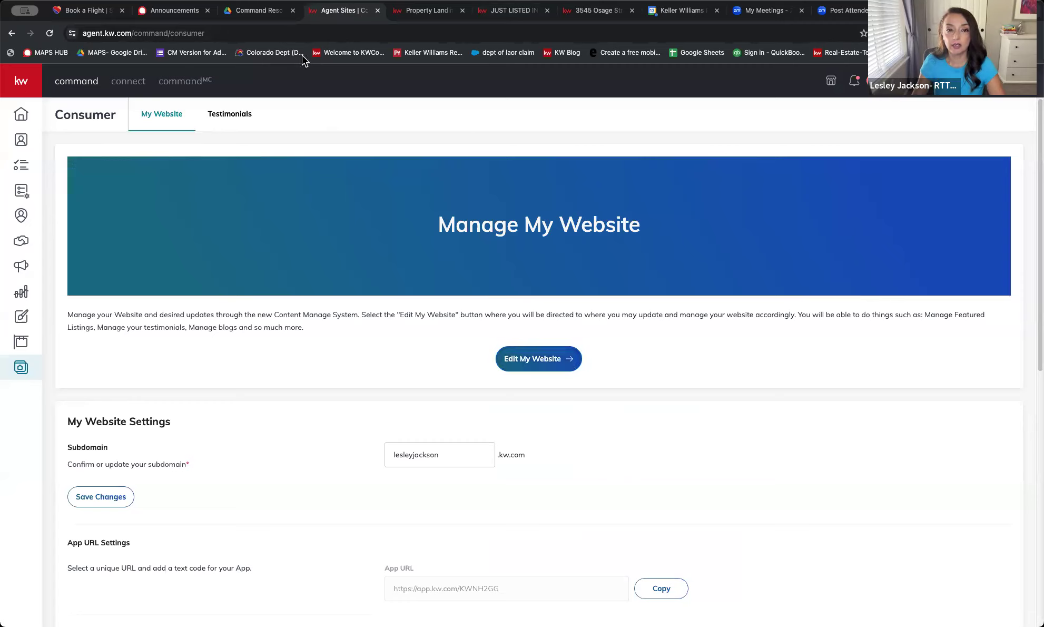
Open the test lead's contact record from the Agent Site Notification about the contact form message
{"action": "left_click", "coordinate": [854, 82]}
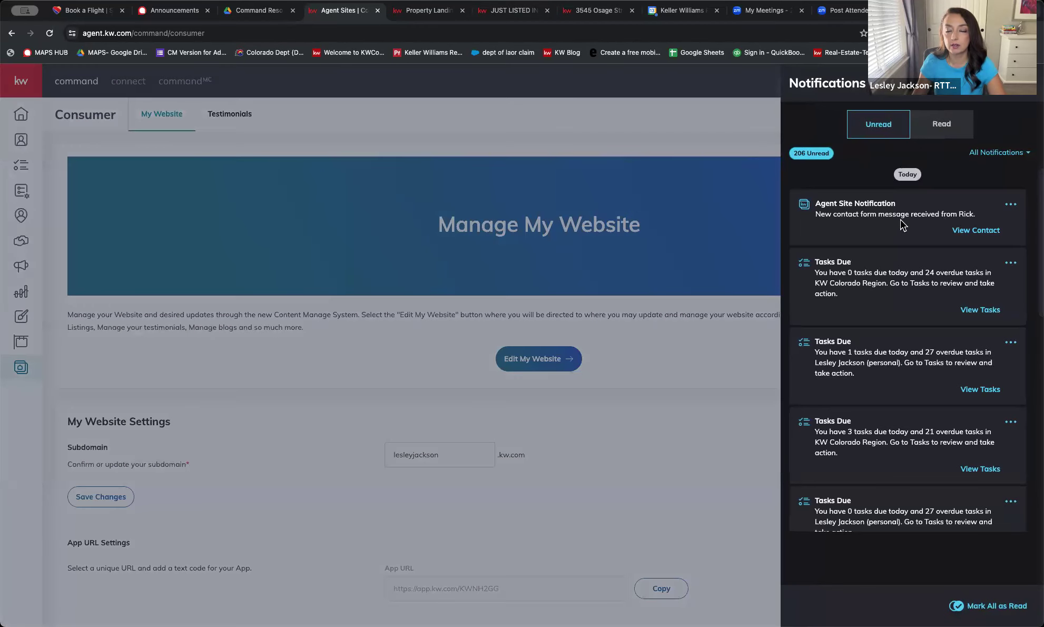
{"action": "left_click", "coordinate": [970, 231]}
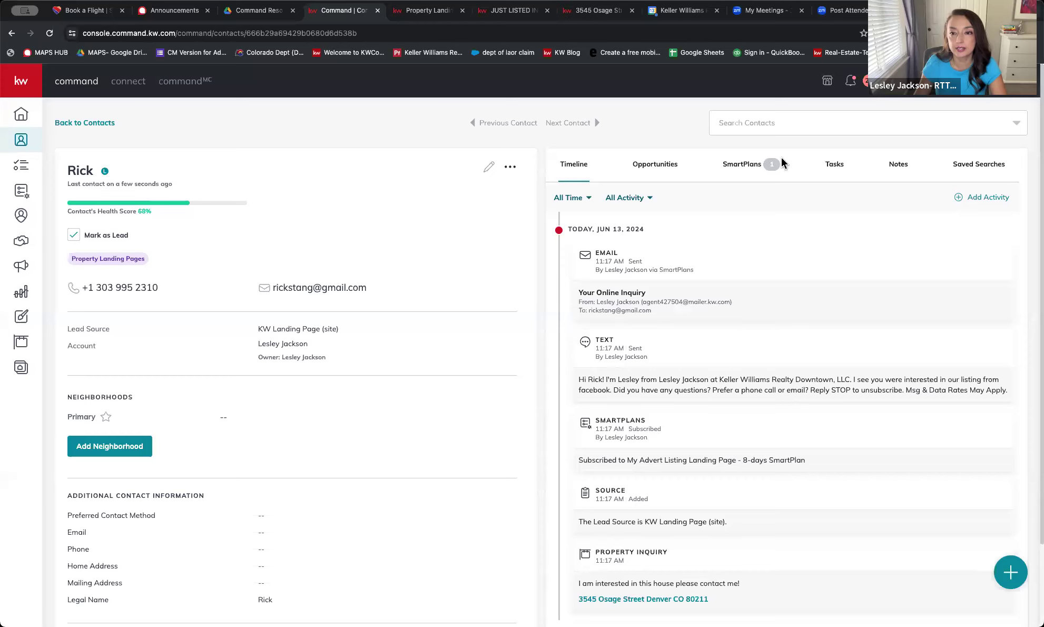
Check the lead's landing-page SmartPlan, then return via Contacts to the Manage My Website page
{"action": "left_click", "coordinate": [750, 164]}
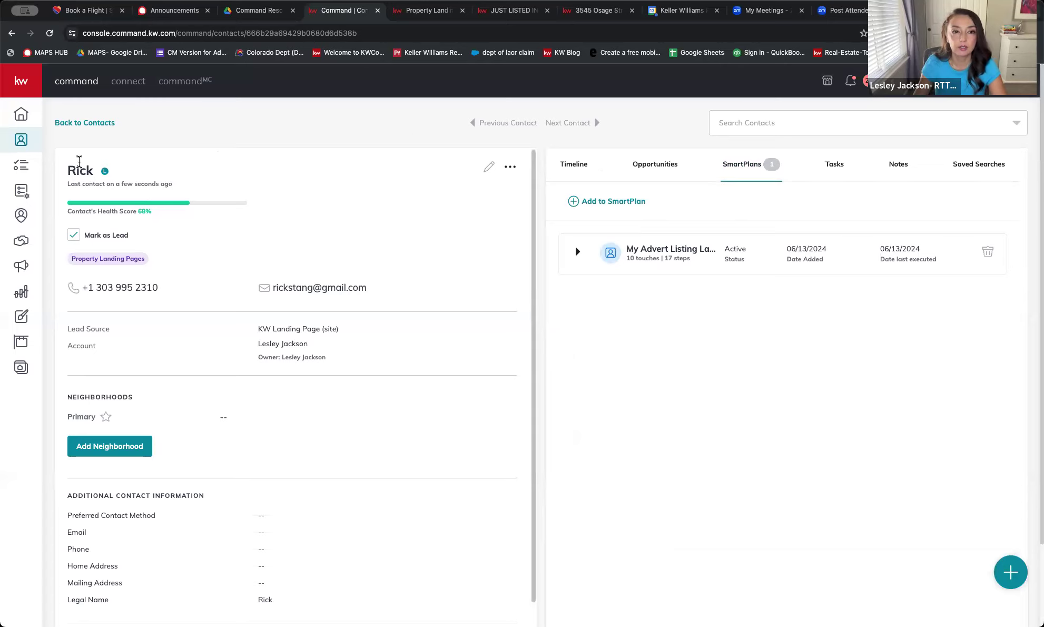
{"action": "left_click", "coordinate": [85, 122]}
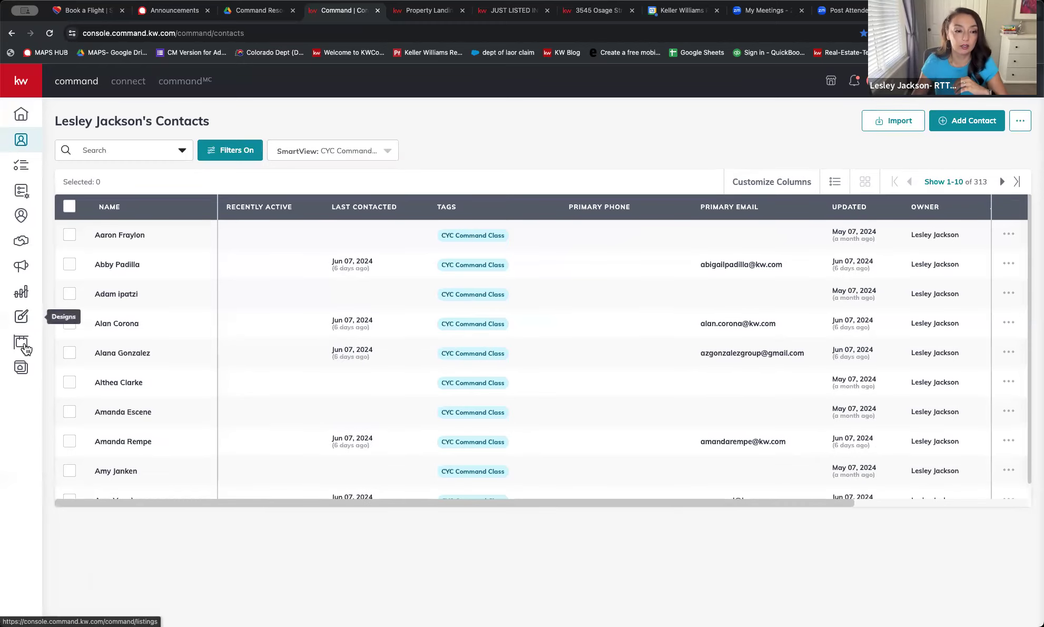
{"action": "left_click", "coordinate": [21, 367]}
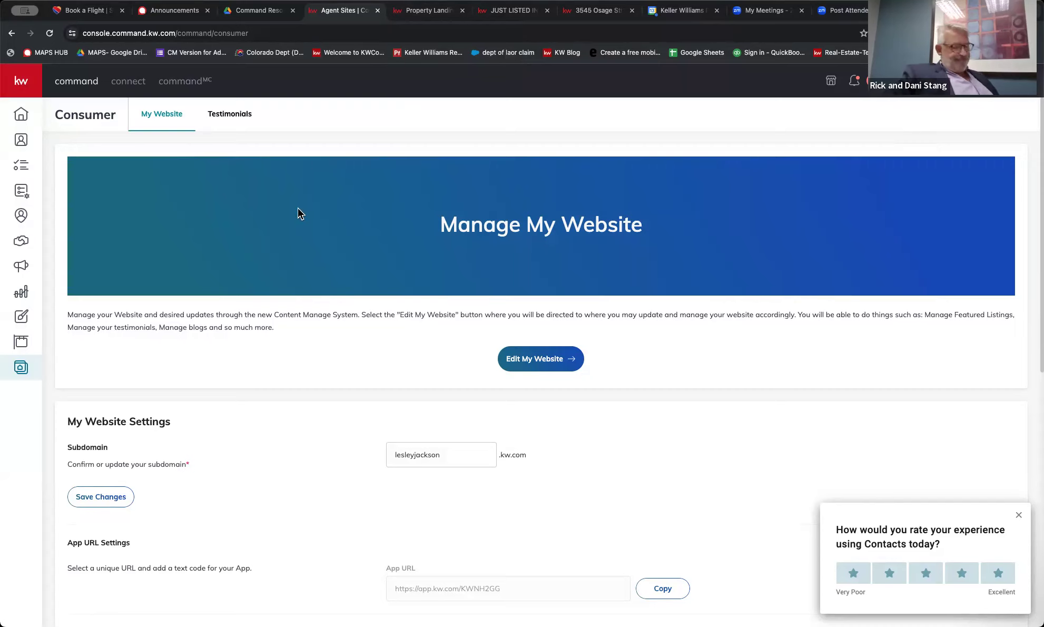
Go to Edit My Website to reach the Agent Sites CMS dashboard
{"action": "left_click", "coordinate": [524, 358]}
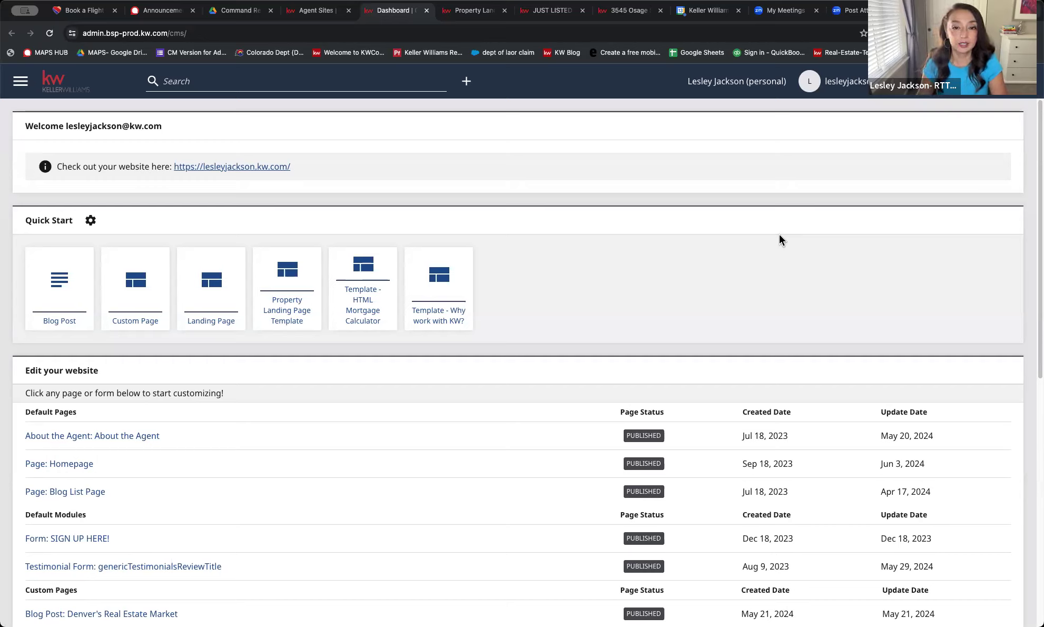
Start an untitled Landing Page draft from Quick Start and scroll to its Page Contents
{"action": "left_click", "coordinate": [207, 290]}
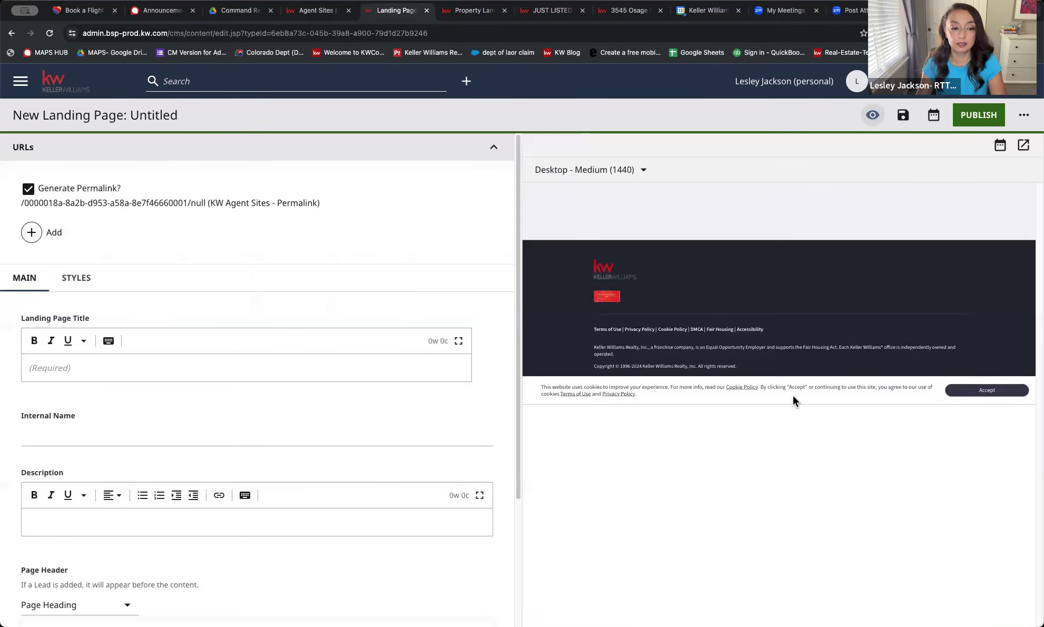
{"action": "scroll", "coordinate": [301, 423], "scroll_direction": "down", "scroll_amount": 3}
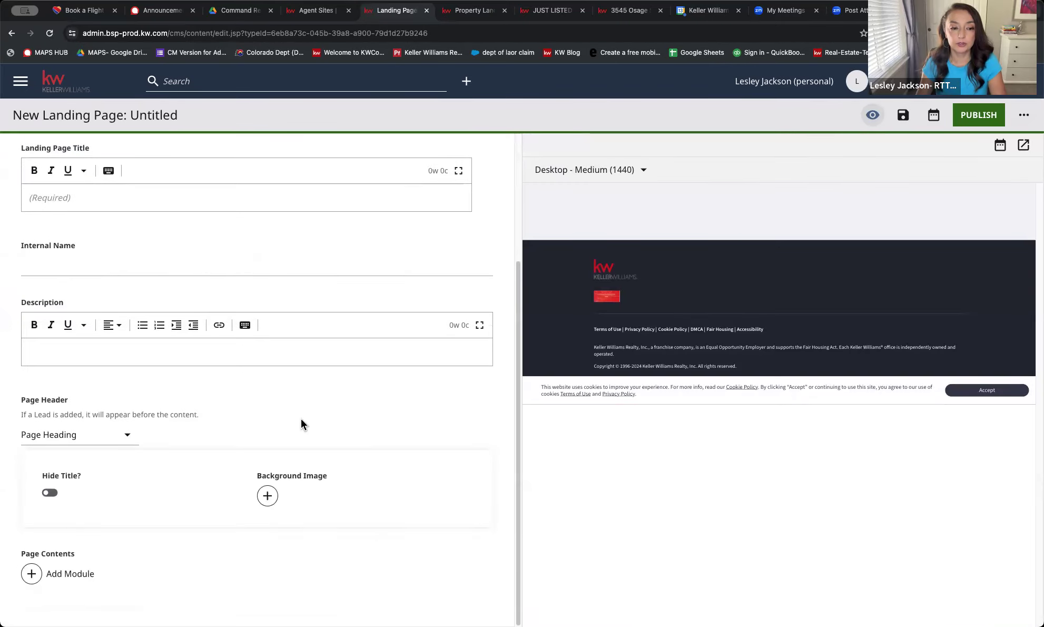
{"action": "scroll", "coordinate": [291, 436], "scroll_direction": "up", "scroll_amount": 1}
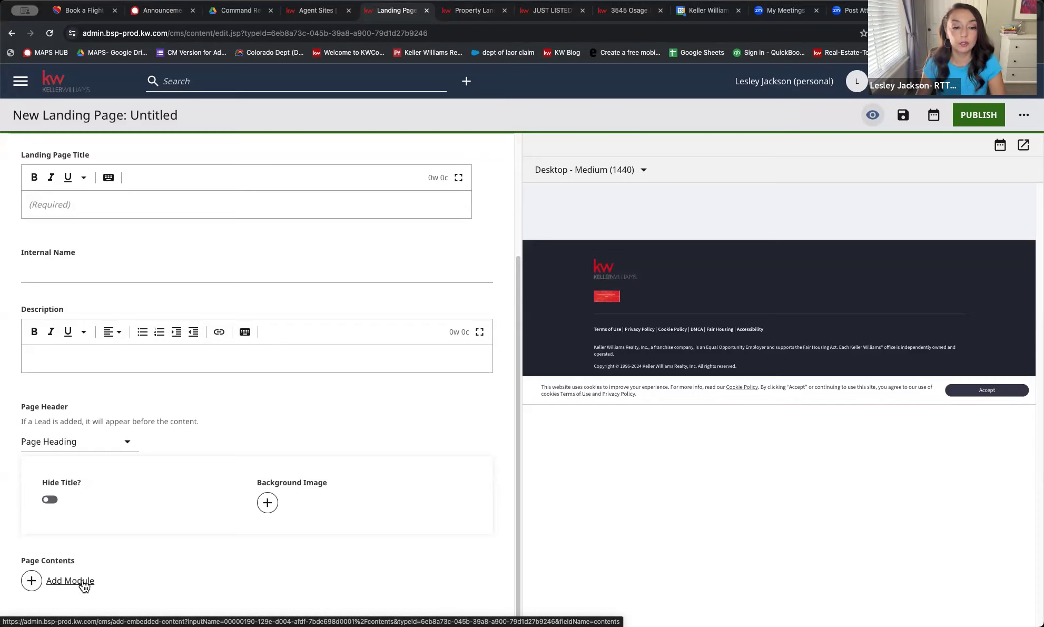
Browse the Add Module picker for page contents, then close it without adding anything
{"action": "left_click", "coordinate": [32, 581]}
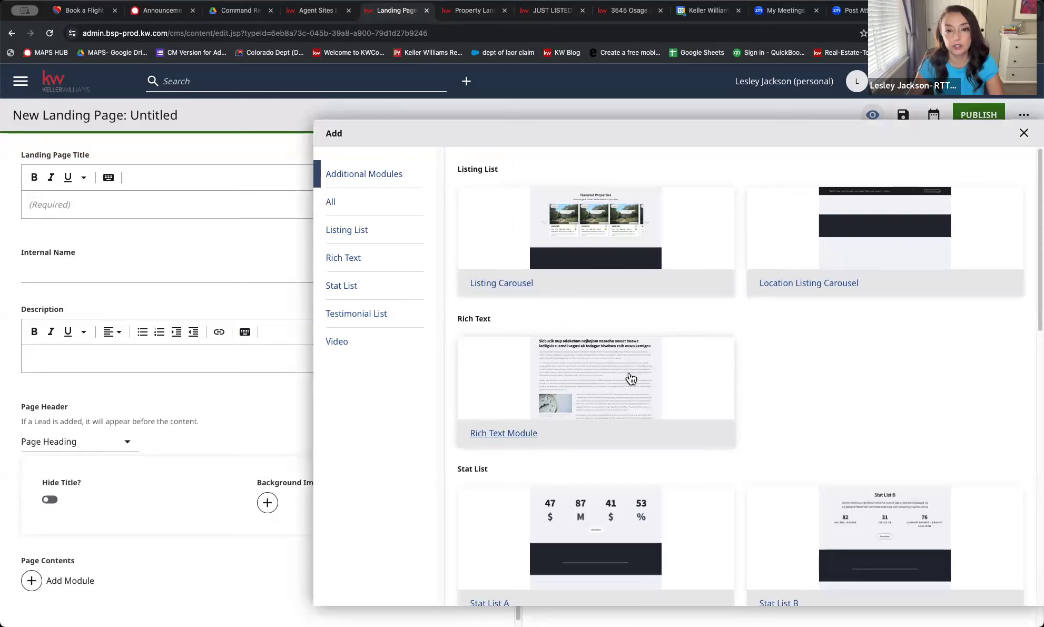
{"action": "scroll", "coordinate": [621, 386], "scroll_direction": "down", "scroll_amount": 3}
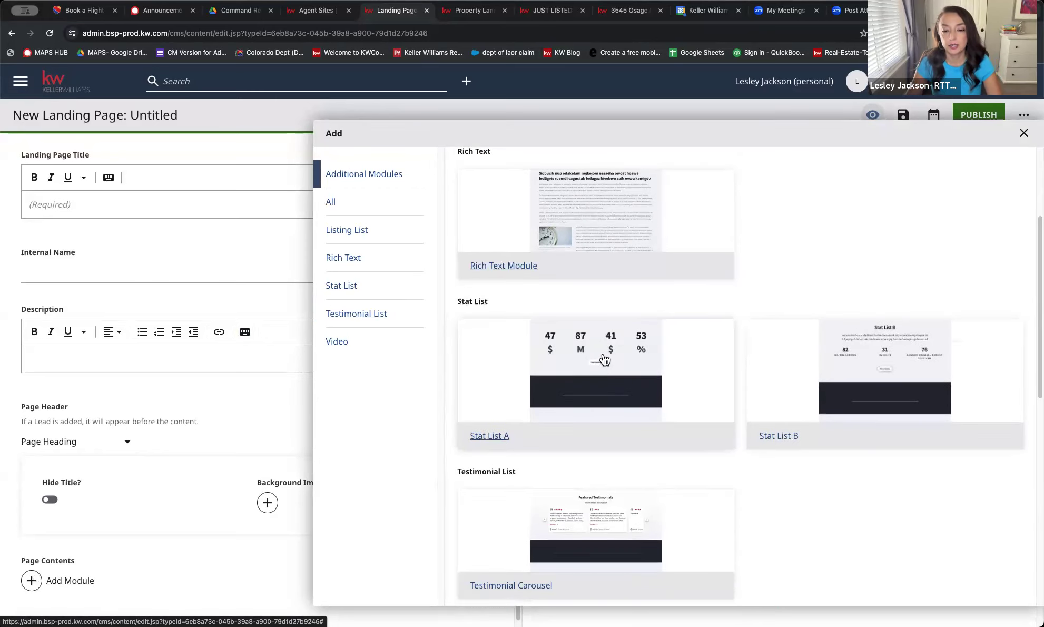
{"action": "scroll", "coordinate": [600, 369], "scroll_direction": "down", "scroll_amount": 2}
{"action": "scroll", "coordinate": [601, 411], "scroll_direction": "down", "scroll_amount": 3}
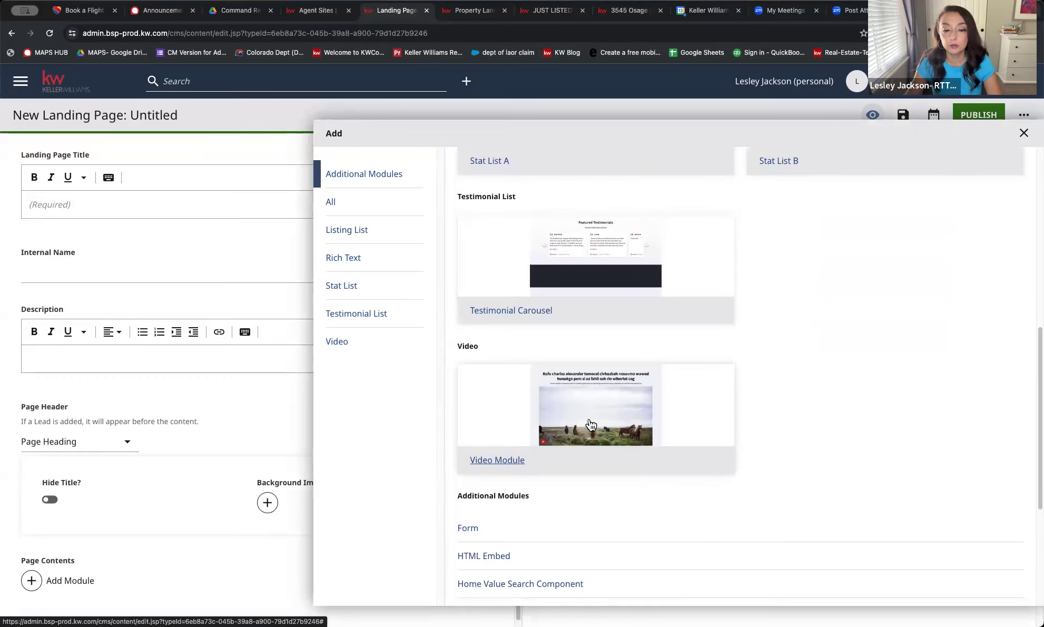
{"action": "scroll", "coordinate": [587, 425], "scroll_direction": "up", "scroll_amount": 6}
{"action": "scroll", "coordinate": [592, 421], "scroll_direction": "down", "scroll_amount": 6}
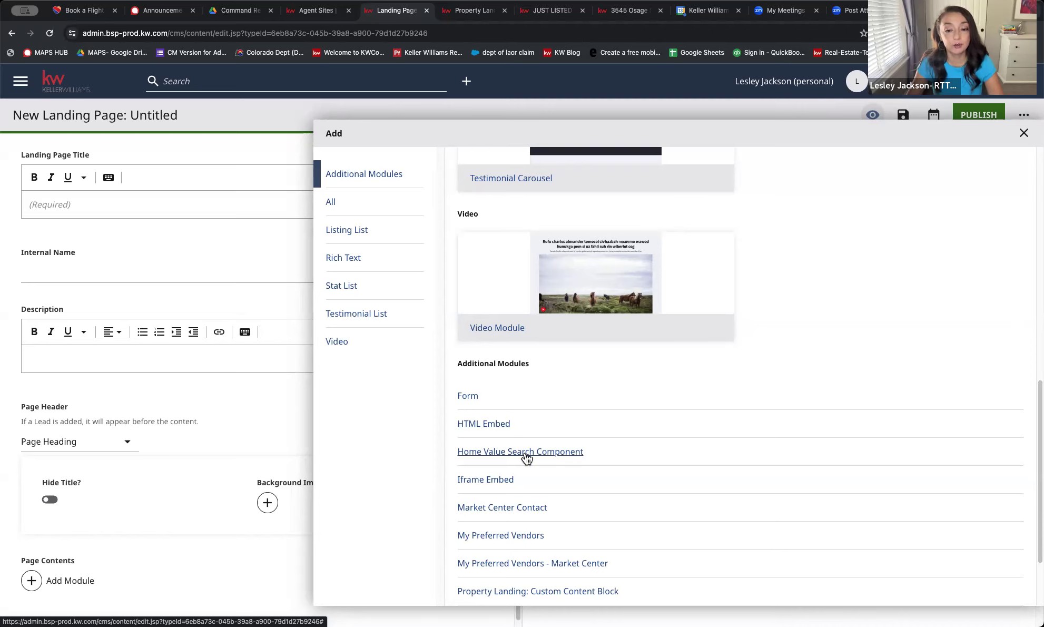
{"action": "scroll", "coordinate": [526, 456], "scroll_direction": "down", "scroll_amount": 3}
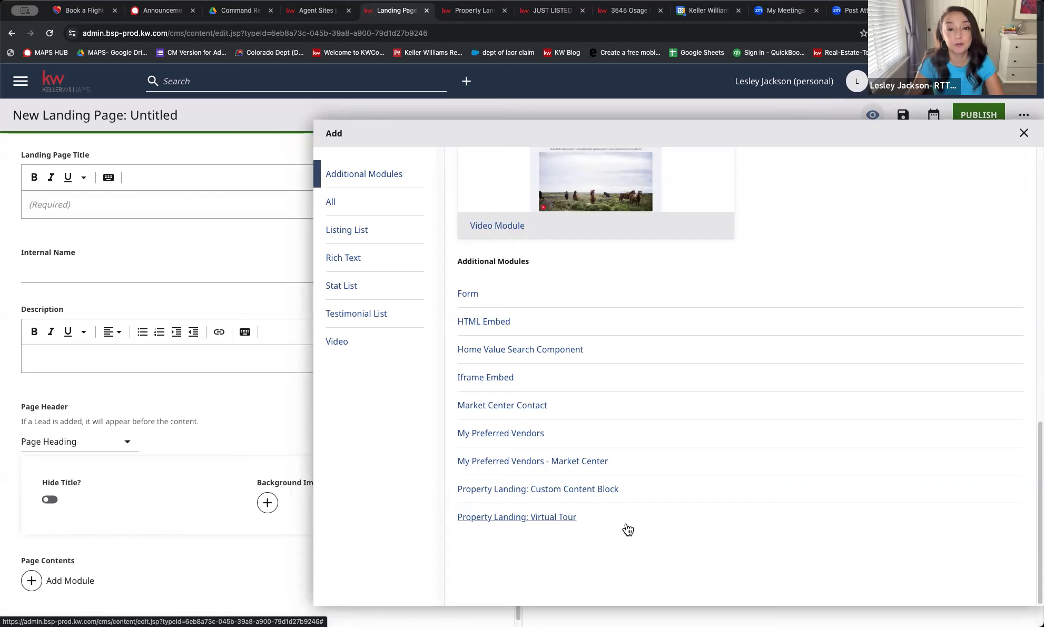
{"action": "scroll", "coordinate": [628, 529], "scroll_direction": "up", "scroll_amount": 1}
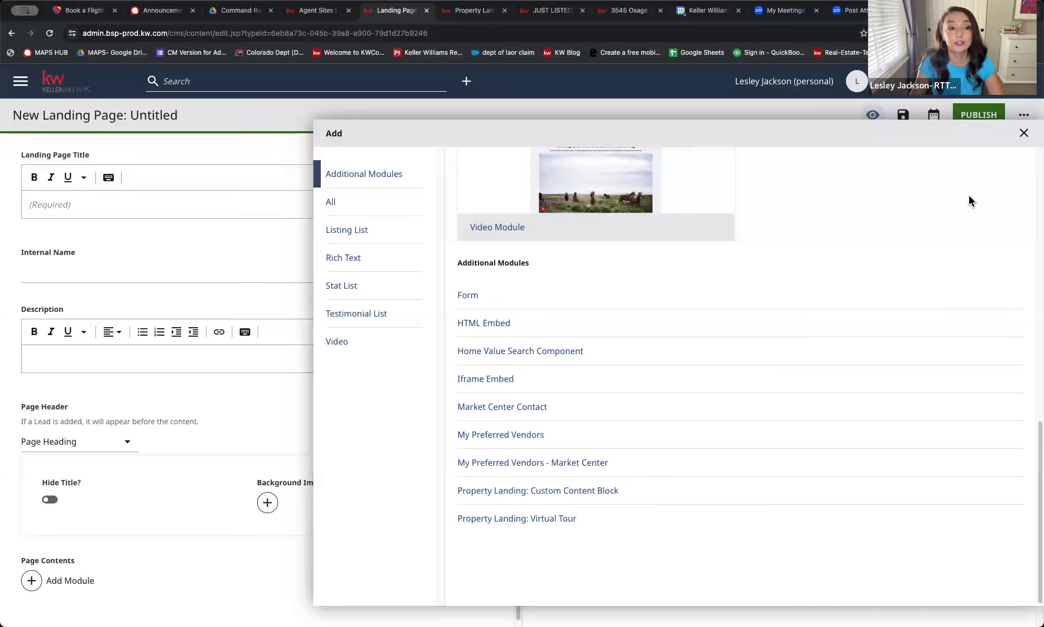
{"action": "left_click", "coordinate": [1023, 133]}
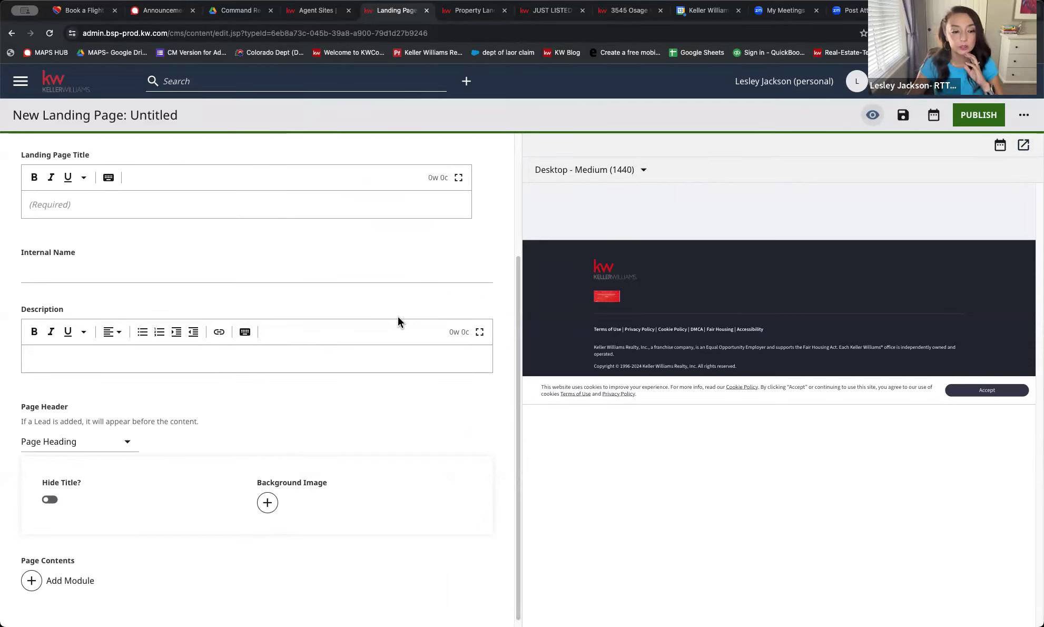
Reopen Add Module and scroll back to the top of the module list
{"action": "left_click", "coordinate": [31, 580]}
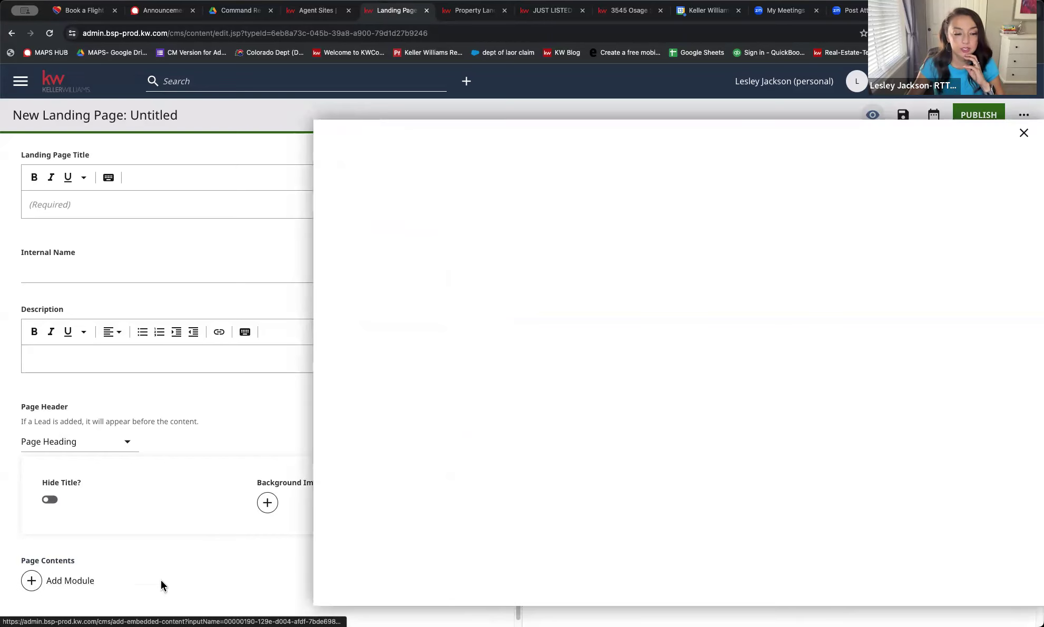
{"action": "scroll", "coordinate": [680, 461], "scroll_direction": "down", "scroll_amount": 2}
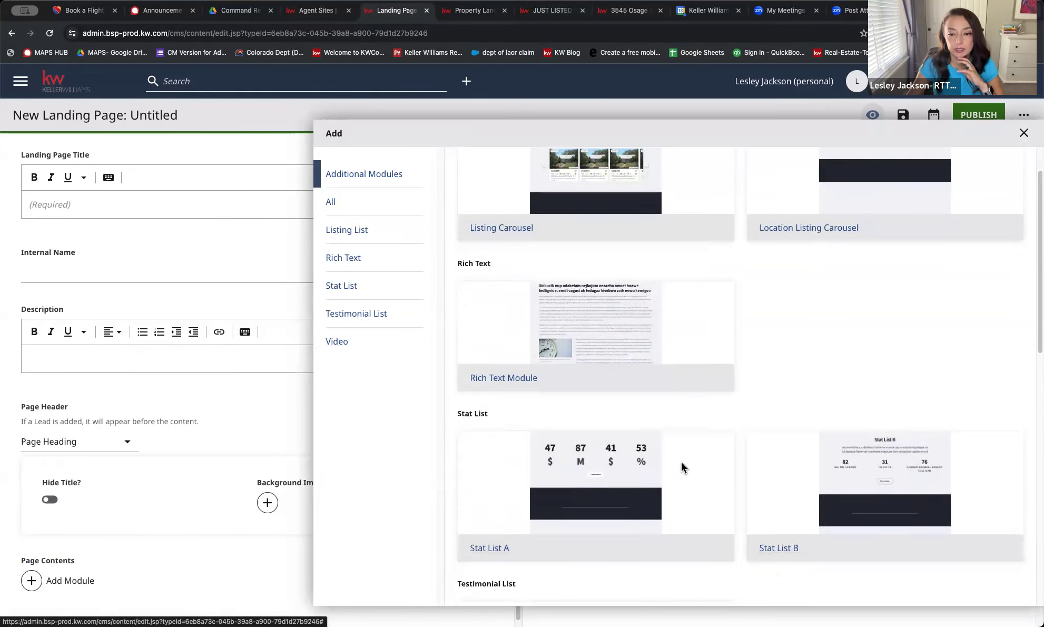
{"action": "scroll", "coordinate": [669, 479], "scroll_direction": "down", "scroll_amount": 3}
{"action": "scroll", "coordinate": [619, 453], "scroll_direction": "up", "scroll_amount": 4}
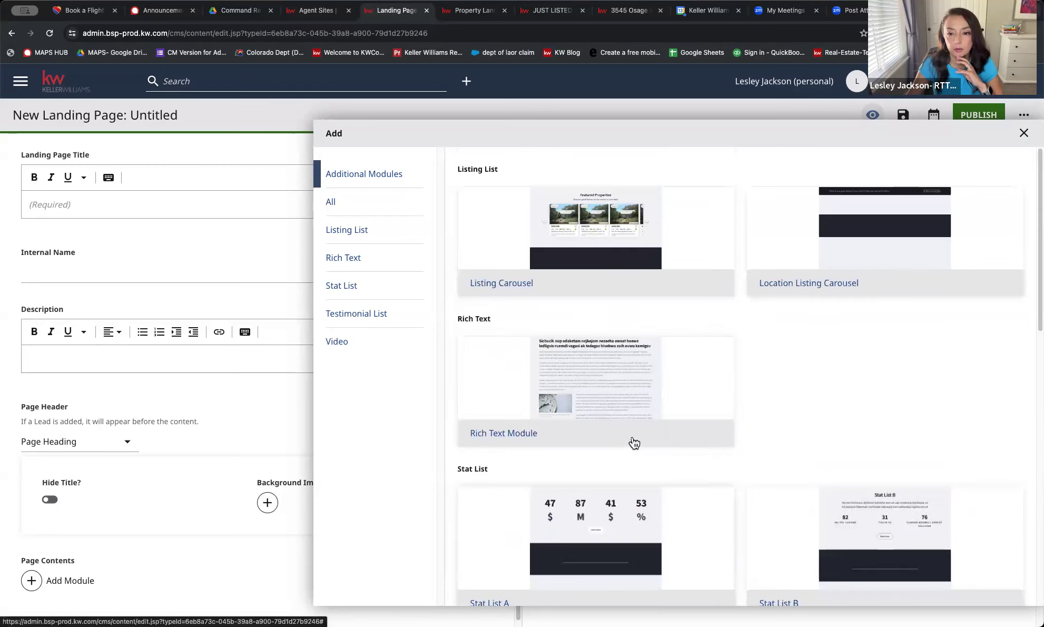
Add a Listing Carousel module, review its fields, then mark it for removal
{"action": "left_click", "coordinate": [598, 218]}
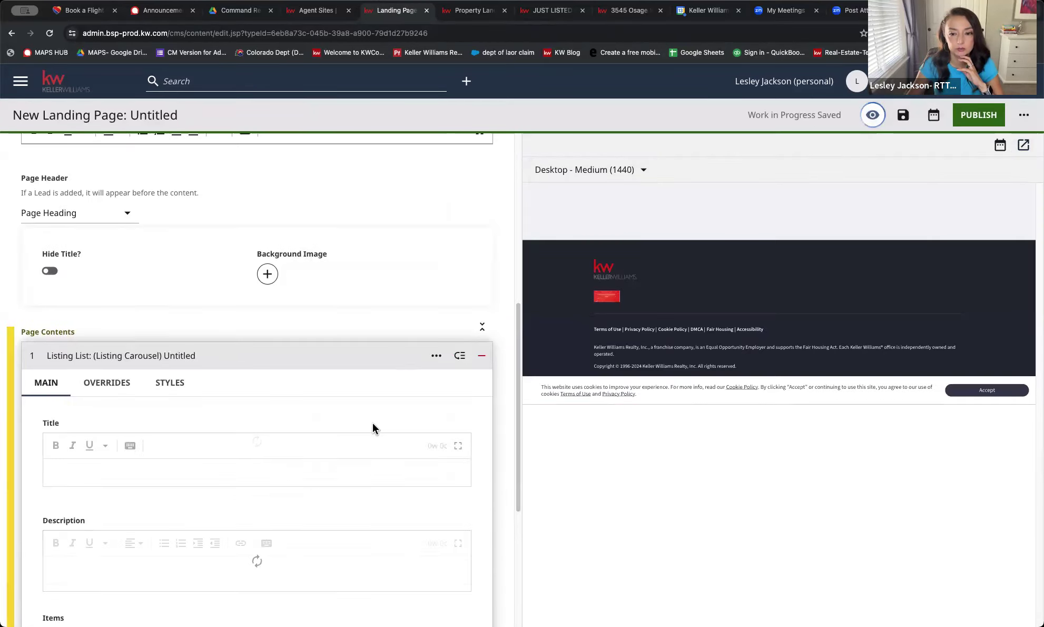
{"action": "scroll", "coordinate": [194, 455], "scroll_direction": "down", "scroll_amount": 5}
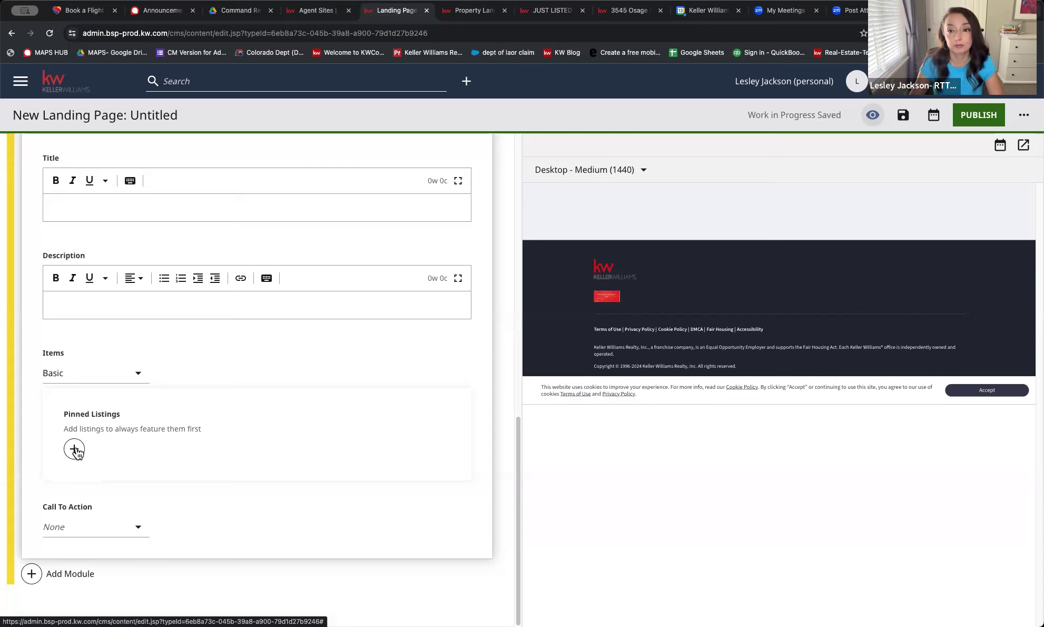
{"action": "scroll", "coordinate": [209, 314], "scroll_direction": "up", "scroll_amount": 10}
{"action": "scroll", "coordinate": [447, 400], "scroll_direction": "down", "scroll_amount": 6}
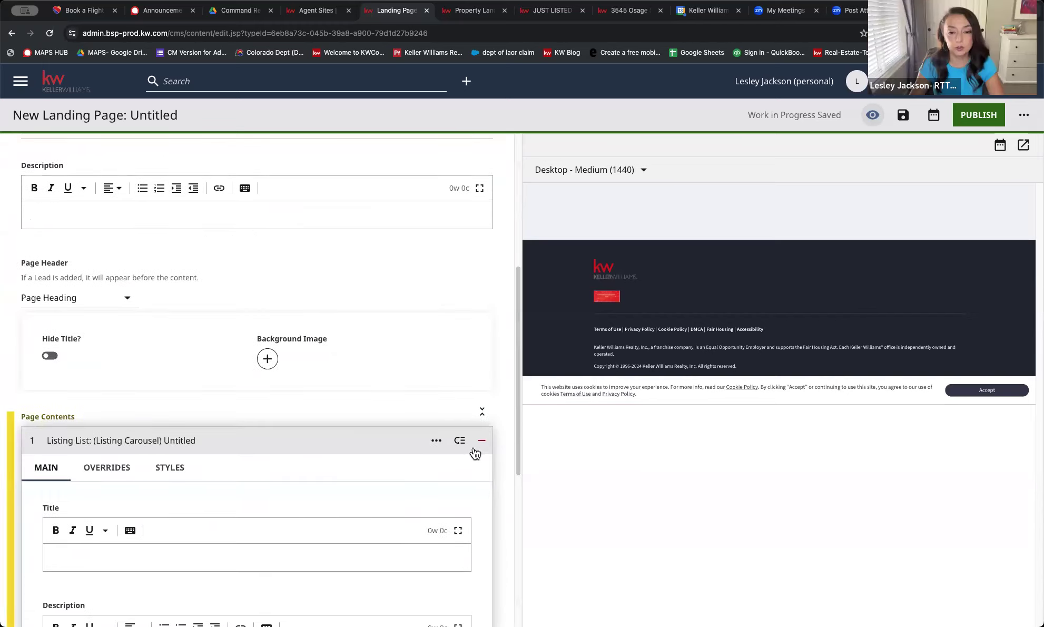
{"action": "left_click", "coordinate": [481, 440]}
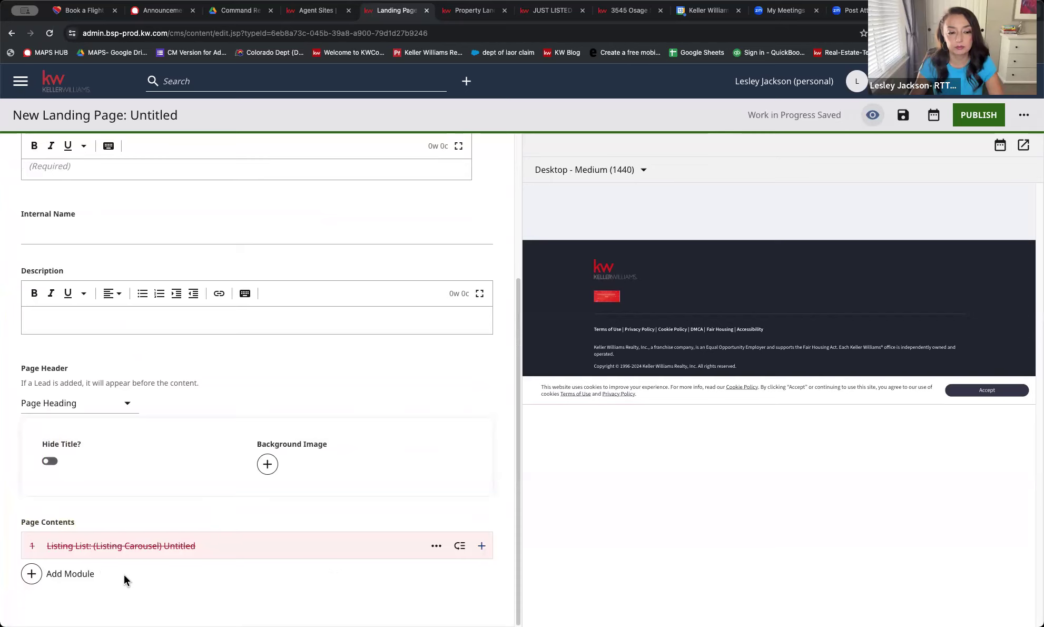
Add an empty Rich Text module as the second item in the page contents
{"action": "left_click", "coordinate": [82, 575]}
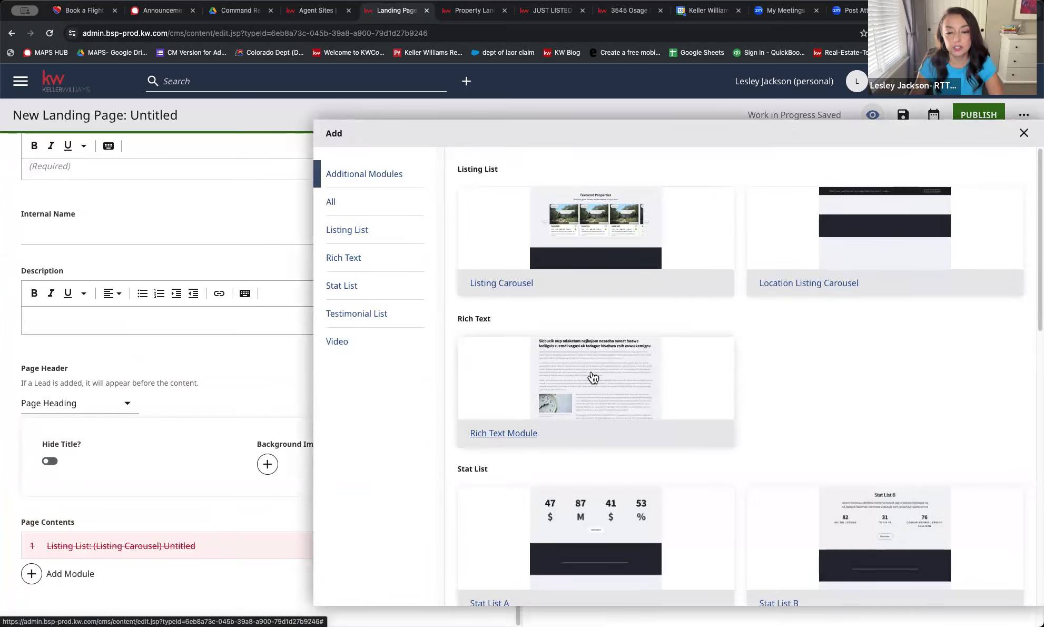
{"action": "scroll", "coordinate": [592, 377], "scroll_direction": "down", "scroll_amount": 2}
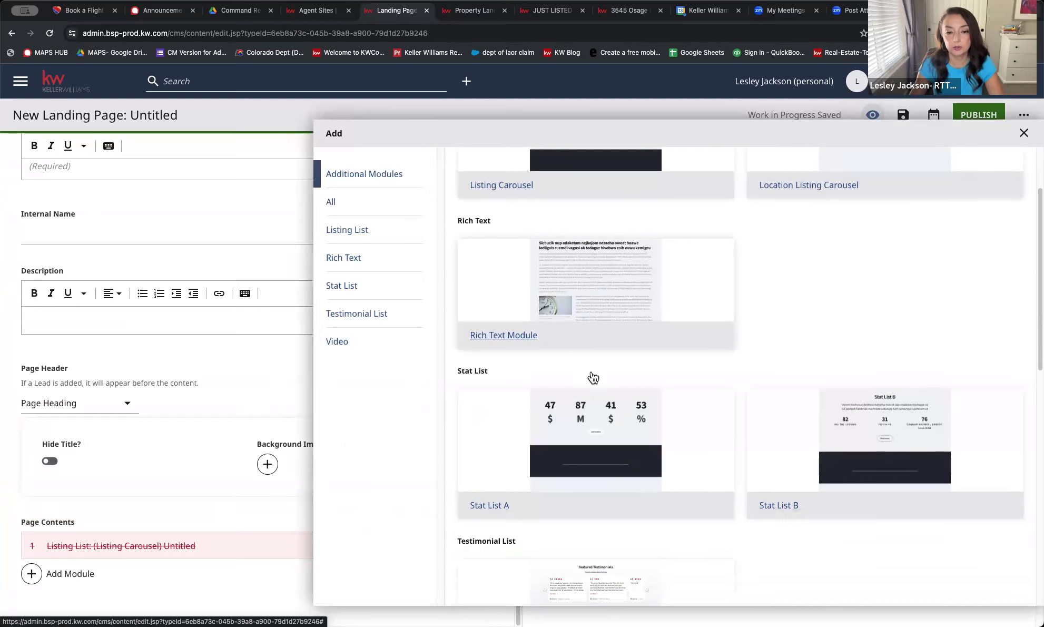
{"action": "left_click", "coordinate": [499, 337]}
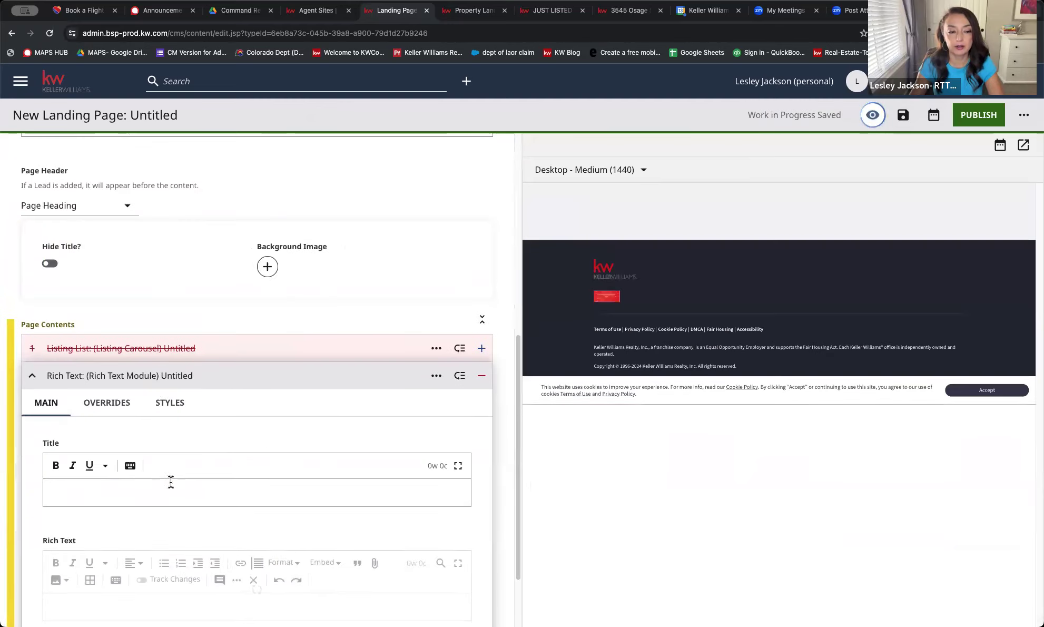
{"action": "scroll", "coordinate": [171, 481], "scroll_direction": "down", "scroll_amount": 2}
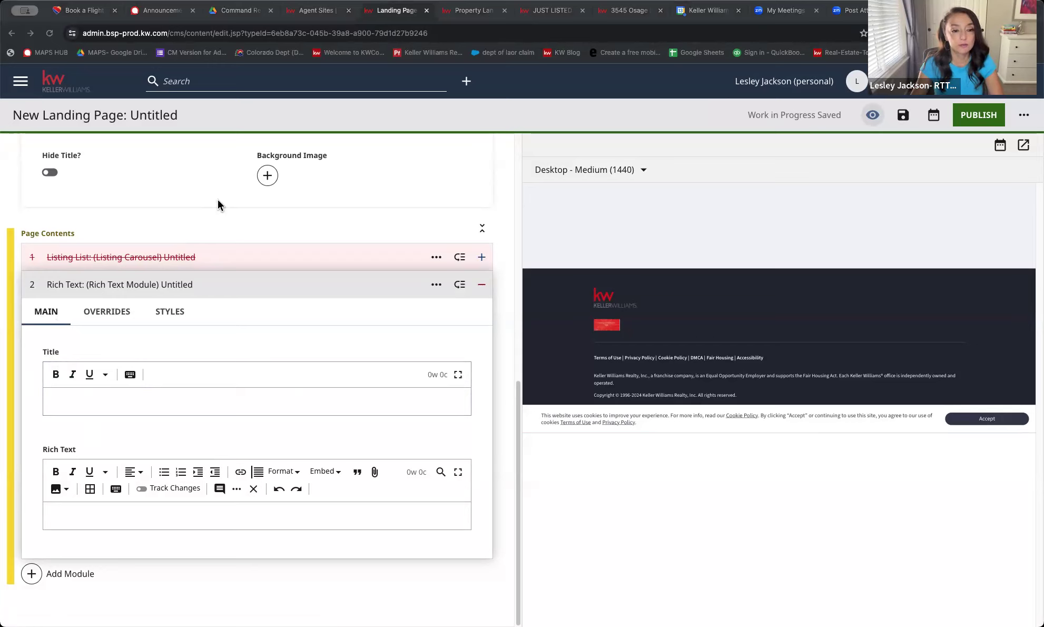
{"action": "left_click", "coordinate": [269, 209]}
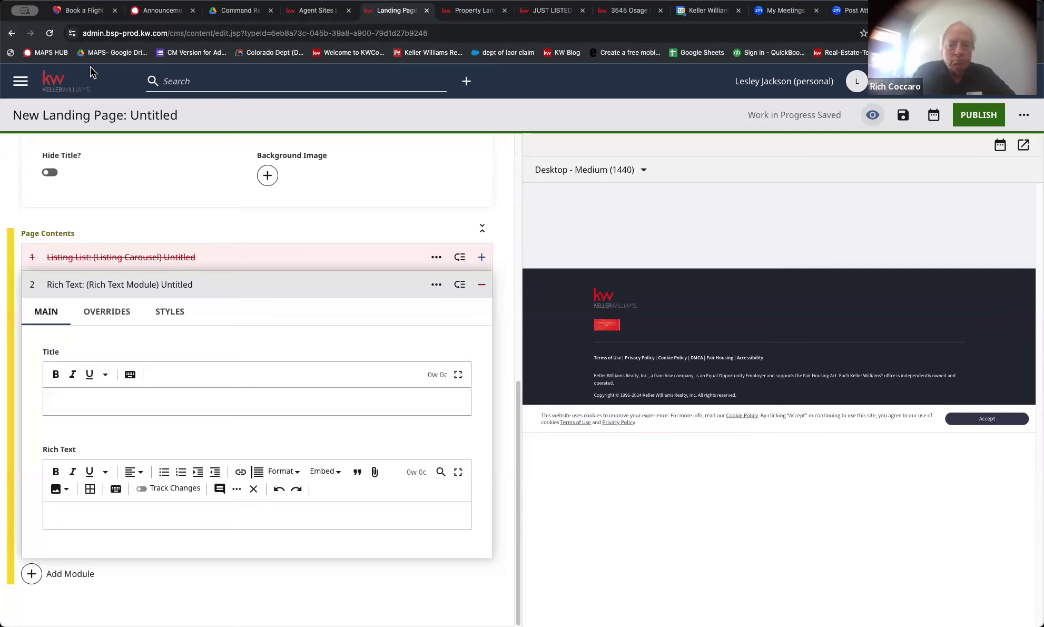
Leave the unsaved page for the Dashboard and start a Property Landing Page Template draft
{"action": "left_click", "coordinate": [20, 80]}
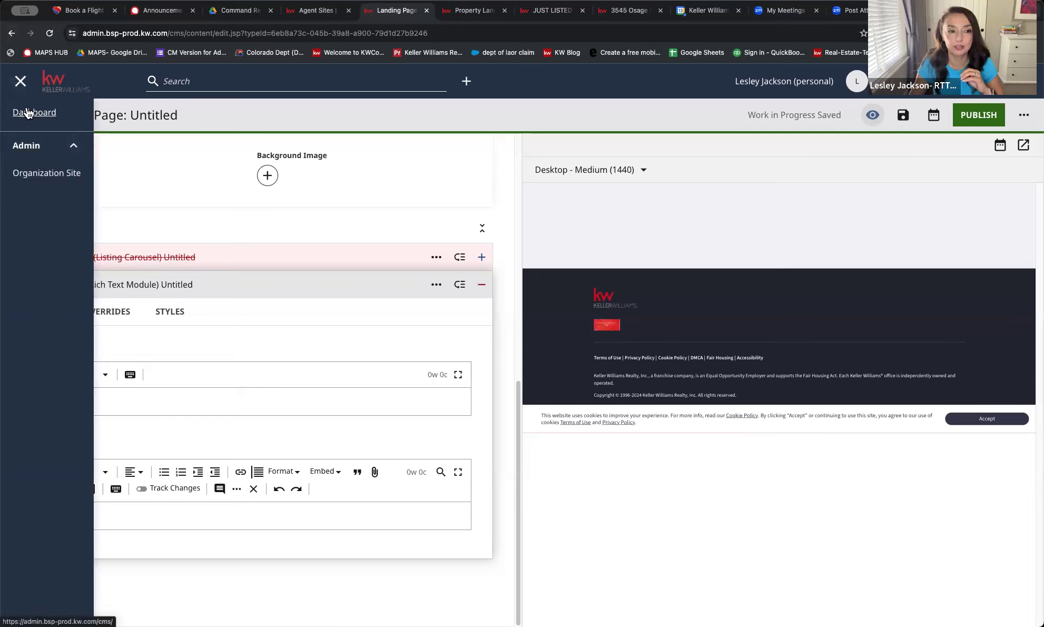
{"action": "left_click", "coordinate": [27, 112]}
{"action": "left_click", "coordinate": [520, 224]}
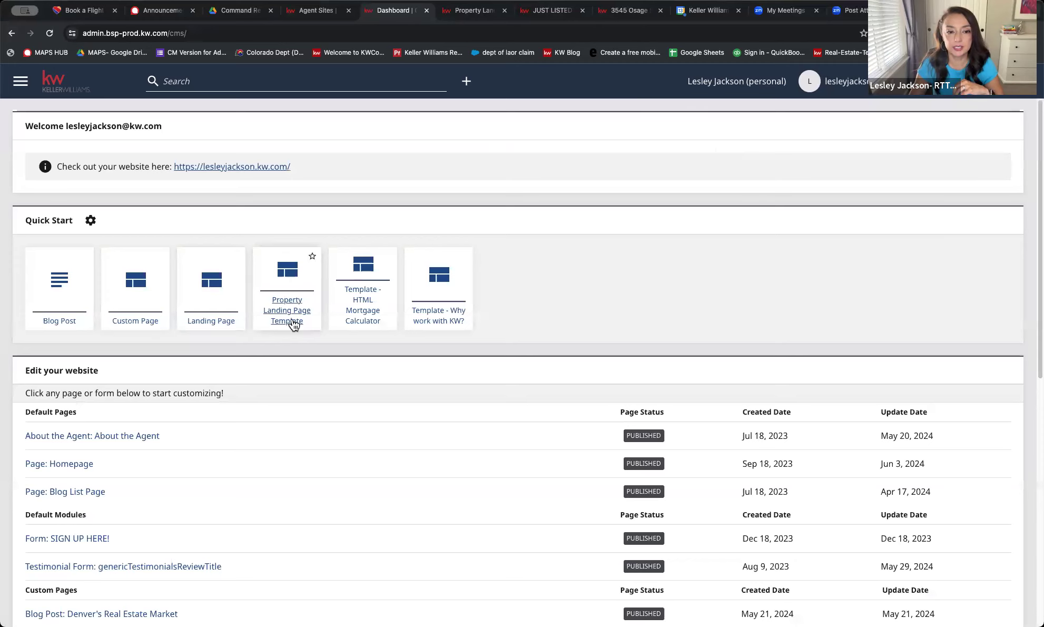
{"action": "left_click", "coordinate": [294, 323]}
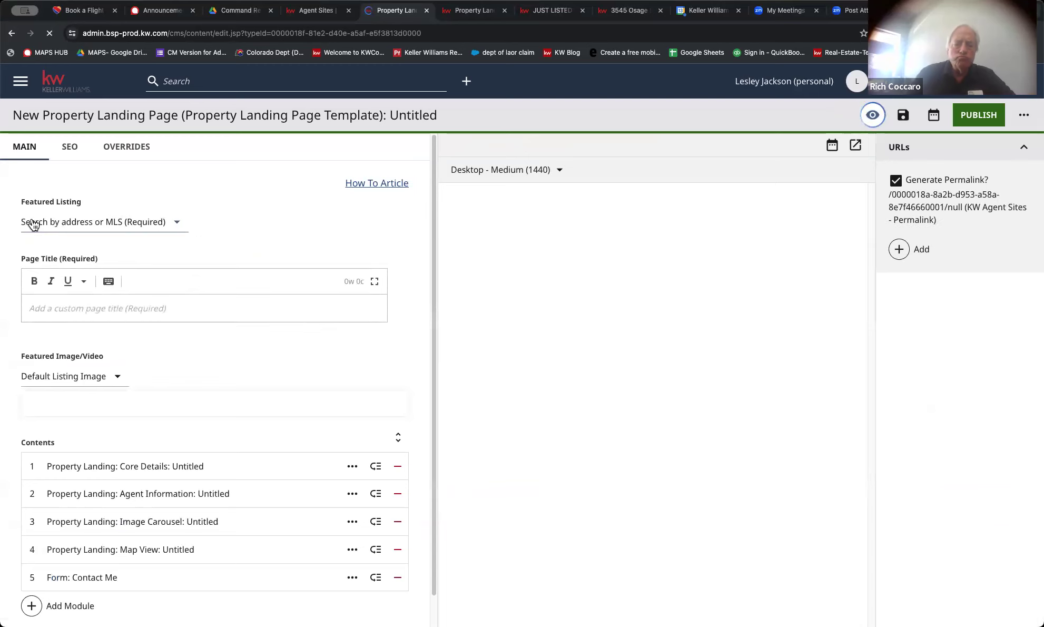
{"action": "left_click", "coordinate": [50, 223]}
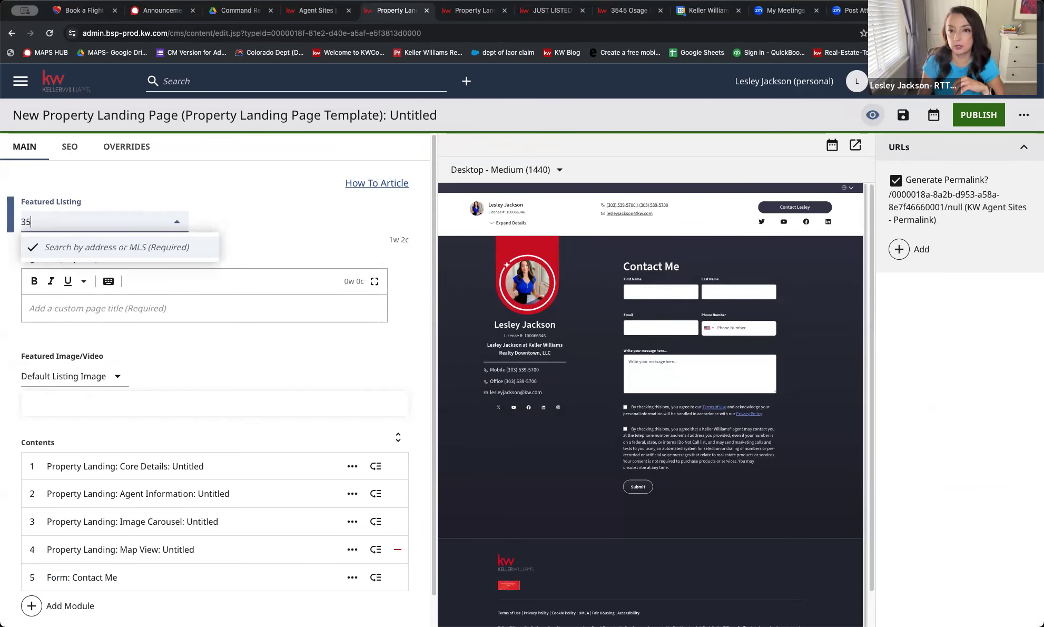
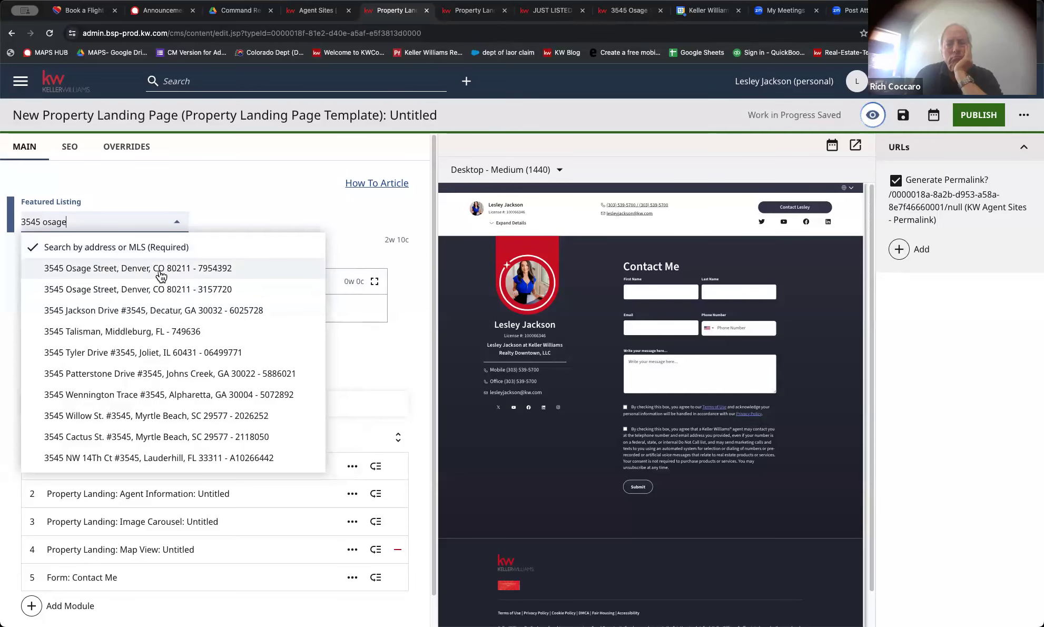
{"action": "left_click", "coordinate": [159, 273]}
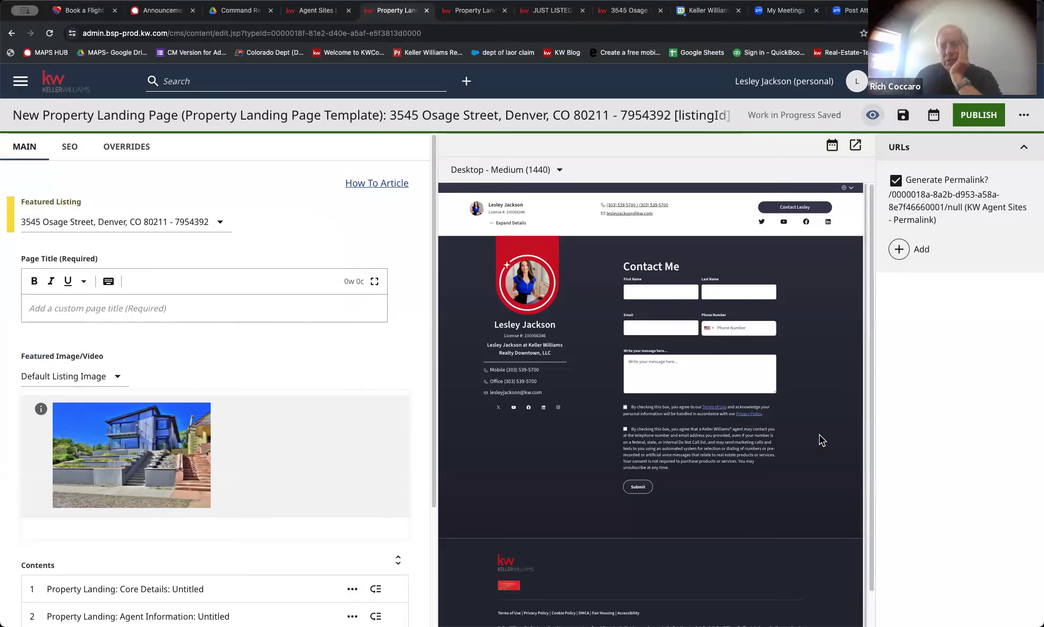
{"action": "scroll", "coordinate": [338, 423], "scroll_direction": "down", "scroll_amount": 3}
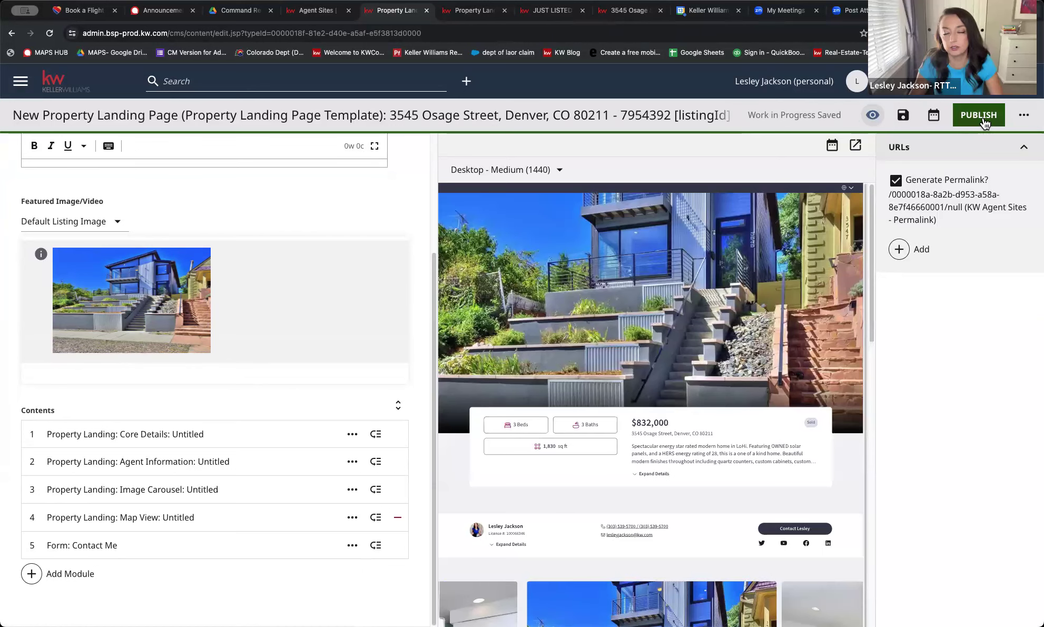
Enter 'Just listed!' as the required Page Title and publish the property landing page
{"action": "left_click", "coordinate": [980, 117]}
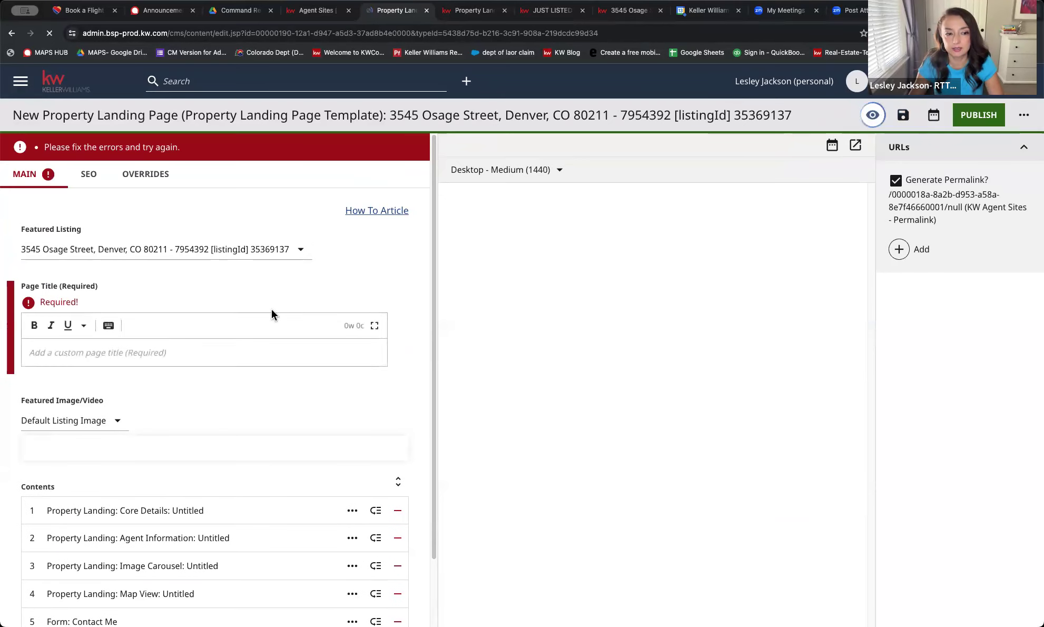
{"action": "left_click", "coordinate": [218, 352]}
{"action": "type", "text": "Just "}
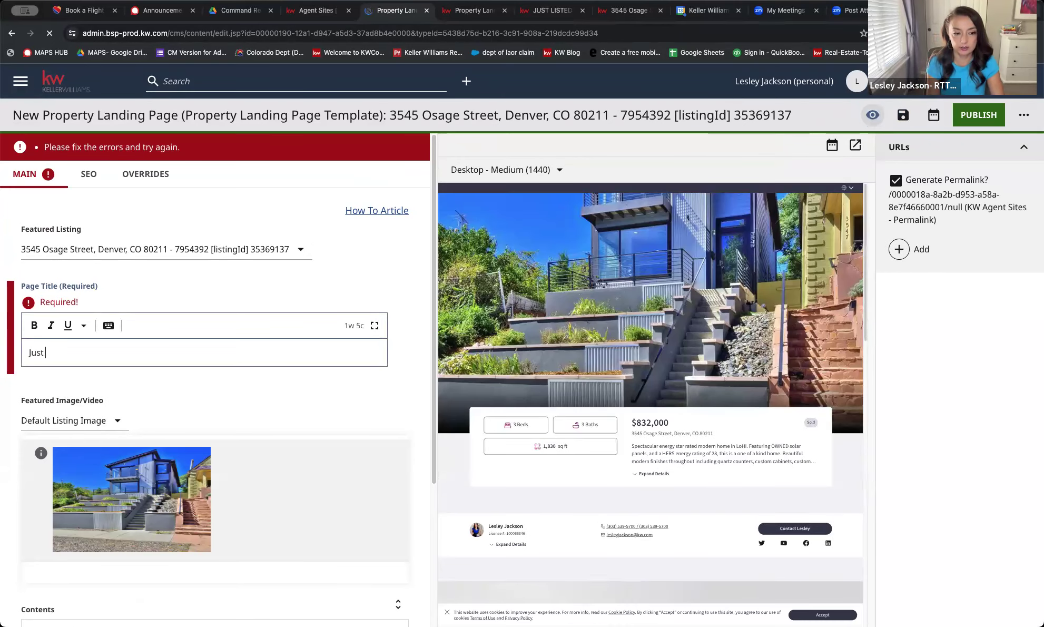
{"action": "type", "text": "listed!"}
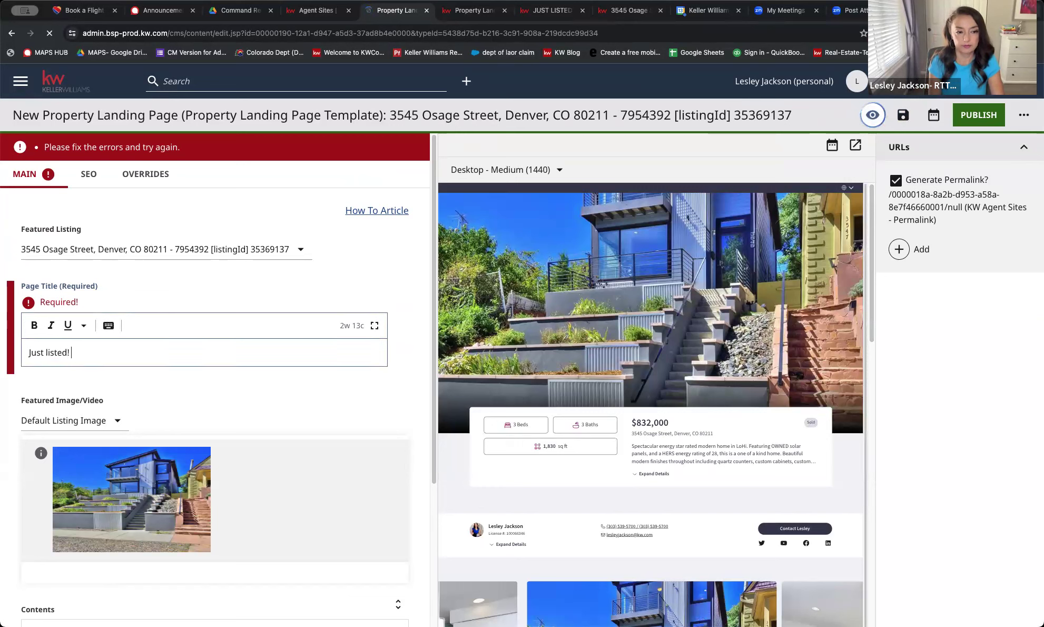
{"action": "left_click", "coordinate": [997, 115]}
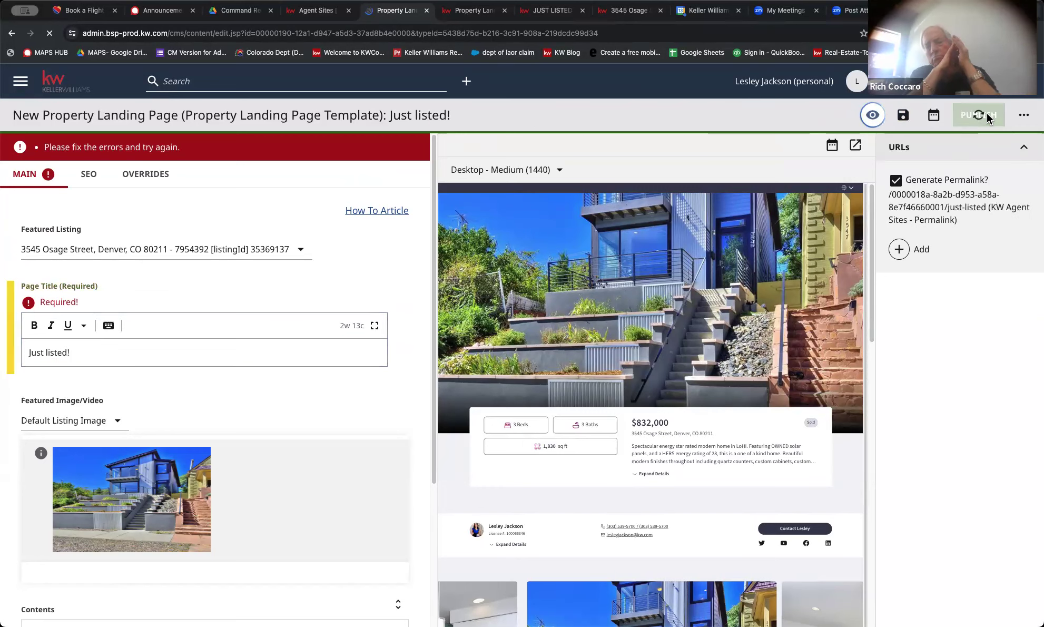